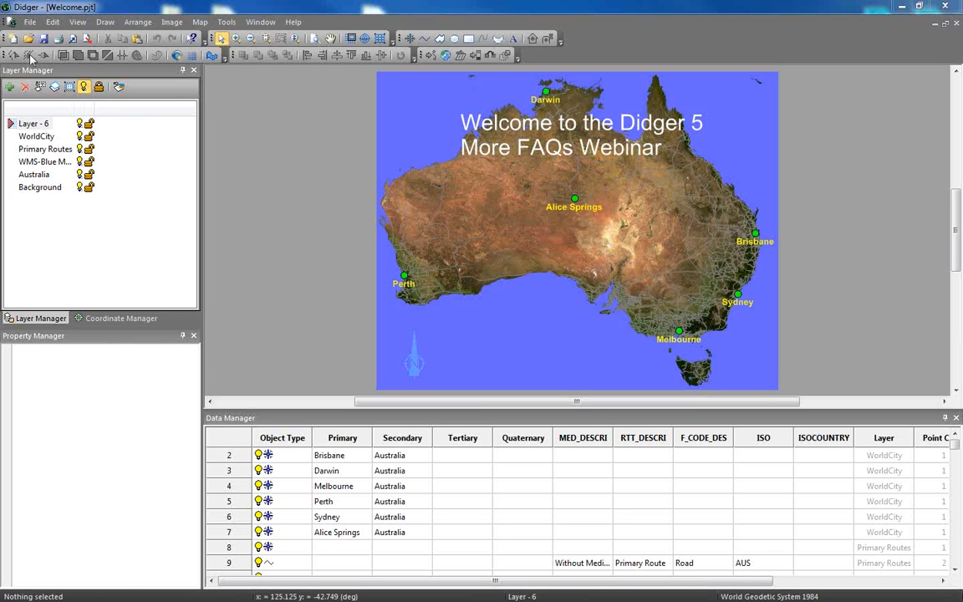
Create a new project and import the image file Well_Log_1.jpg into it.
click(30, 22)
click(48, 39)
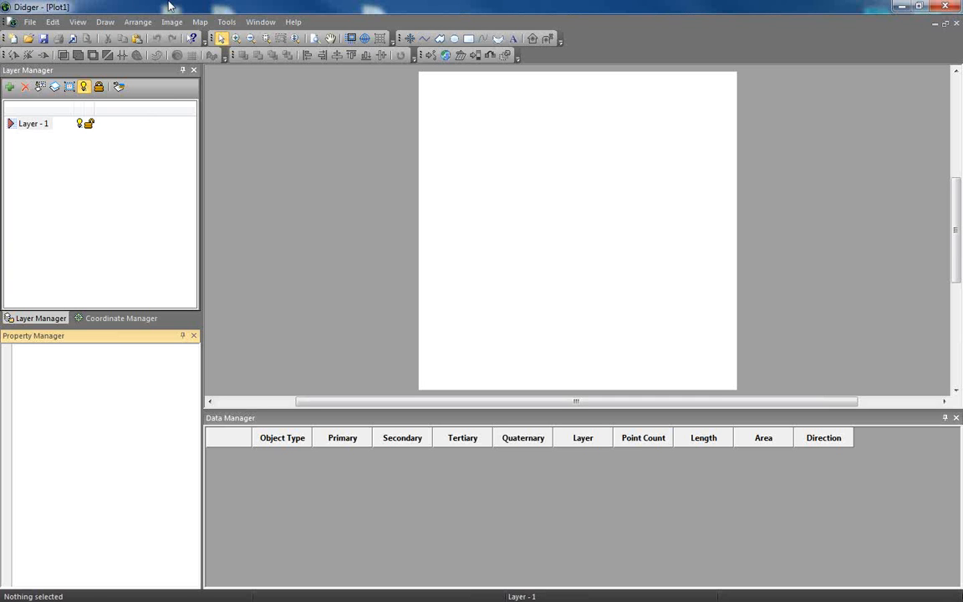
click(29, 22)
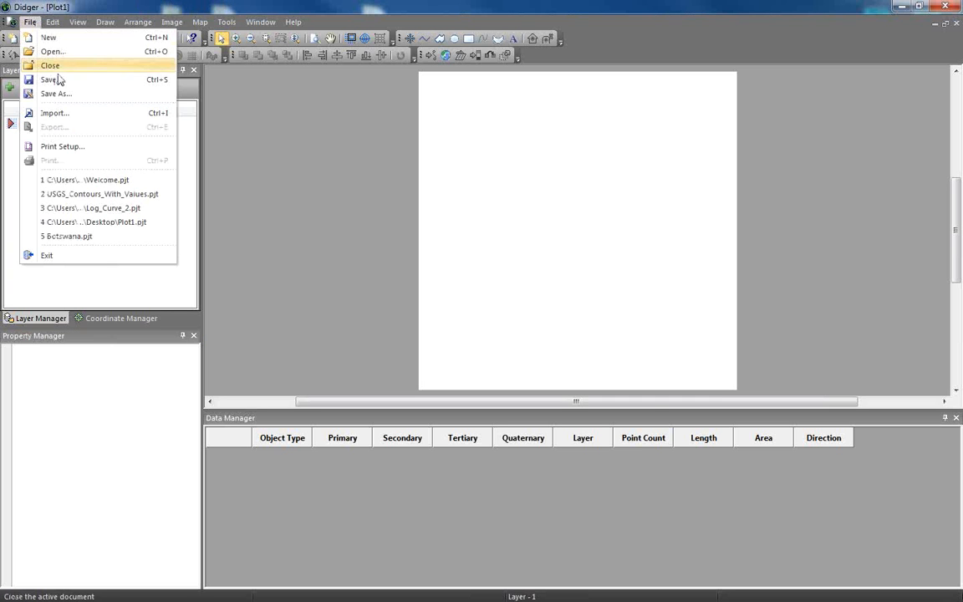
click(71, 117)
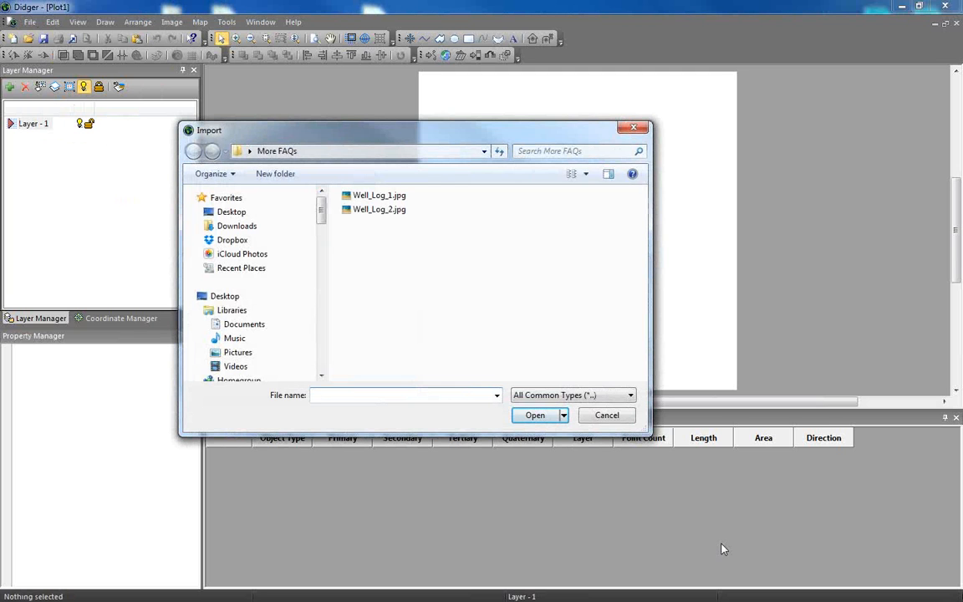
click(378, 196)
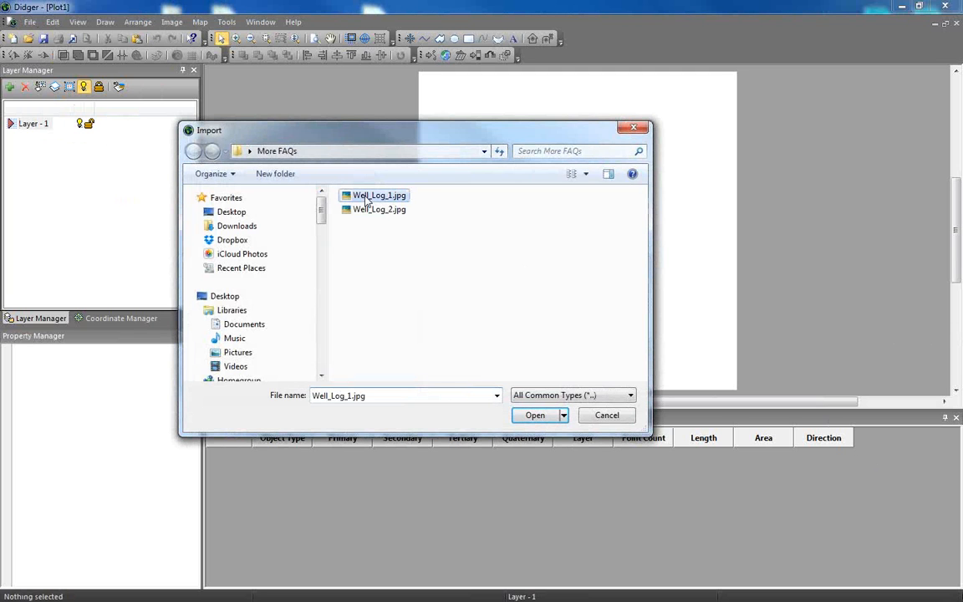
click(536, 416)
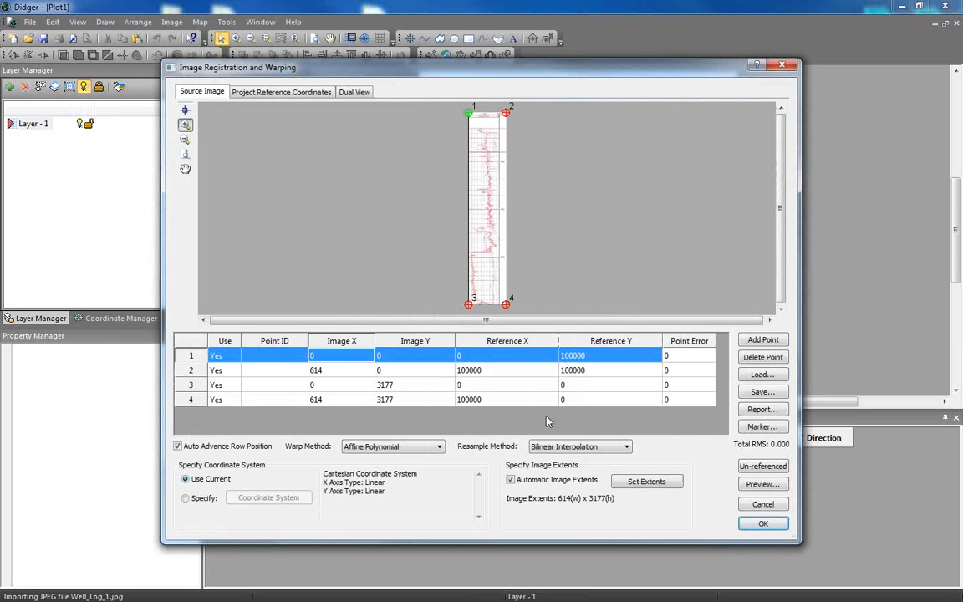
Examine the well log image's curves, grid lines and depth labels around 2200 and 2250.
click(482, 195)
click(501, 223)
click(513, 271)
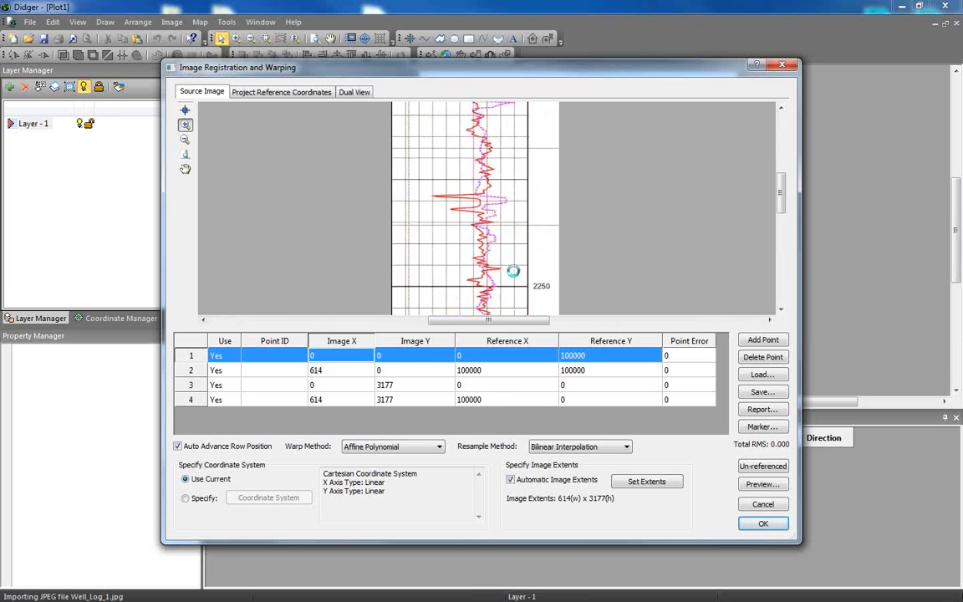
drag(514, 271, 521, 289)
drag(503, 164, 512, 298)
scroll(513, 214, up, 3)
drag(504, 172, 549, 323)
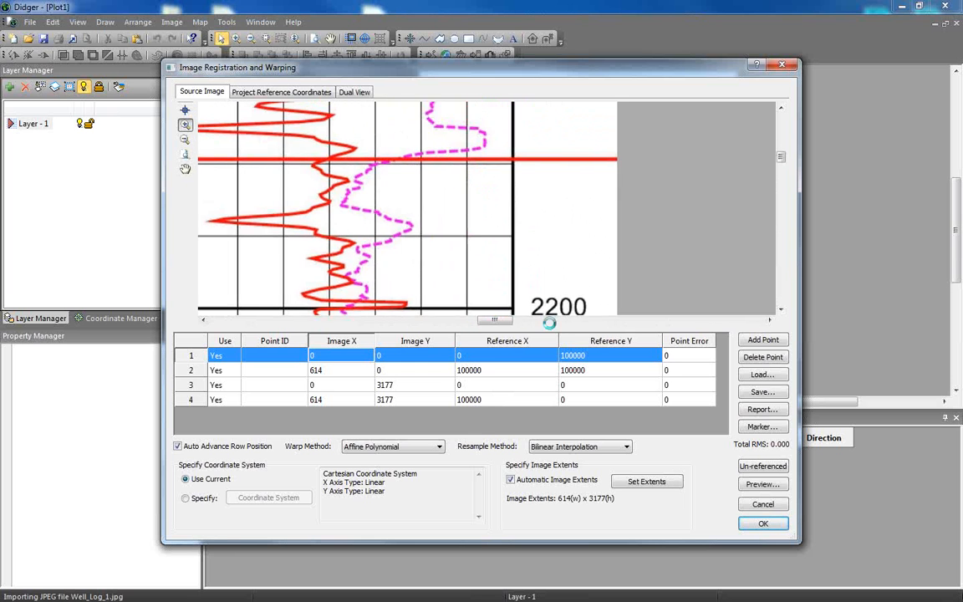
scroll(482, 184, down, 2)
drag(487, 206, 541, 310)
drag(515, 202, 495, 68)
scroll(545, 165, down, 1)
drag(475, 288, 520, 90)
drag(532, 269, 526, 127)
scroll(526, 127, up, 1)
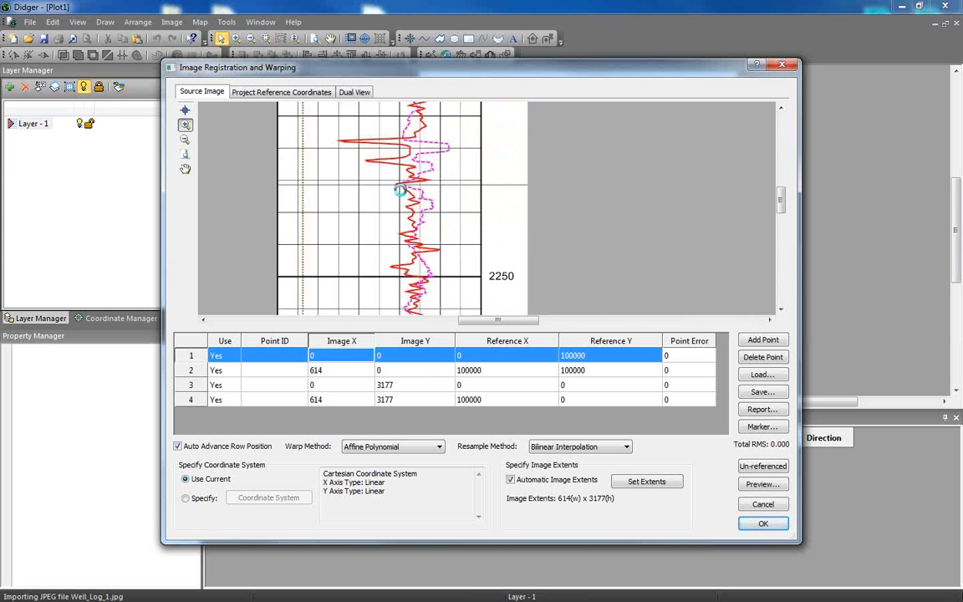
drag(357, 177, 524, 224)
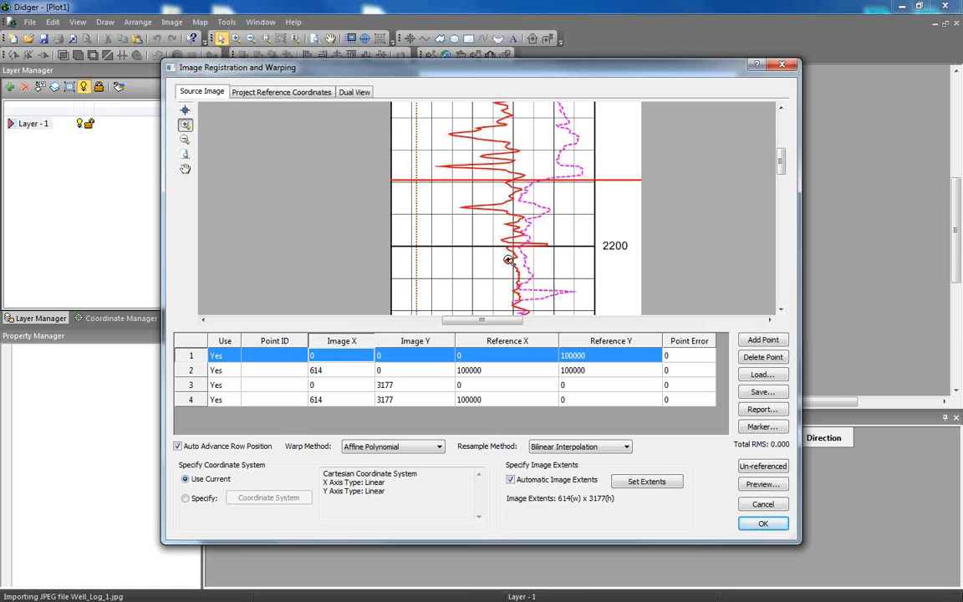
Place calibration points 1 and 2 at the left and right ends of the log's 2200 depth line.
click(442, 246)
drag(596, 248, 534, 220)
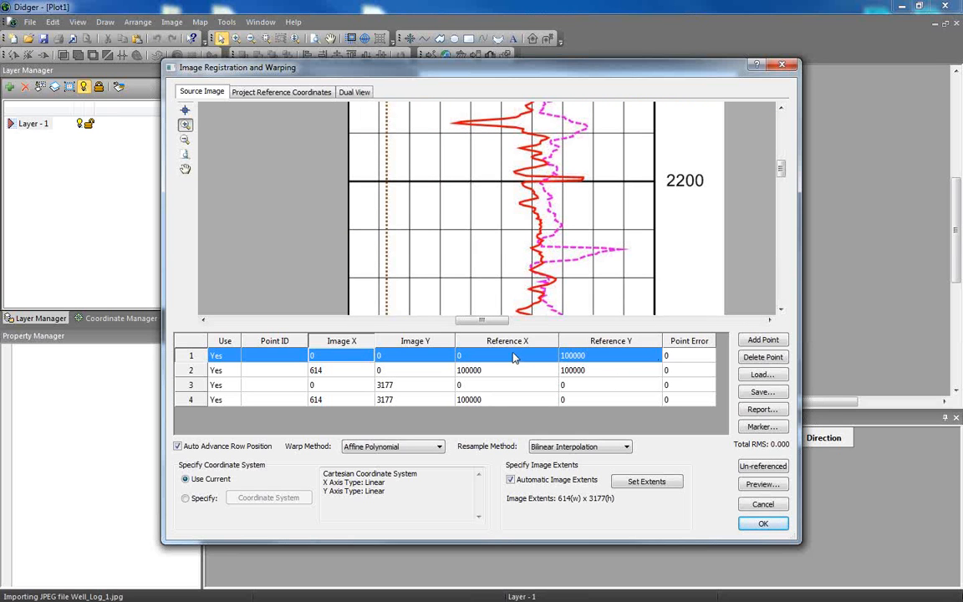
click(186, 110)
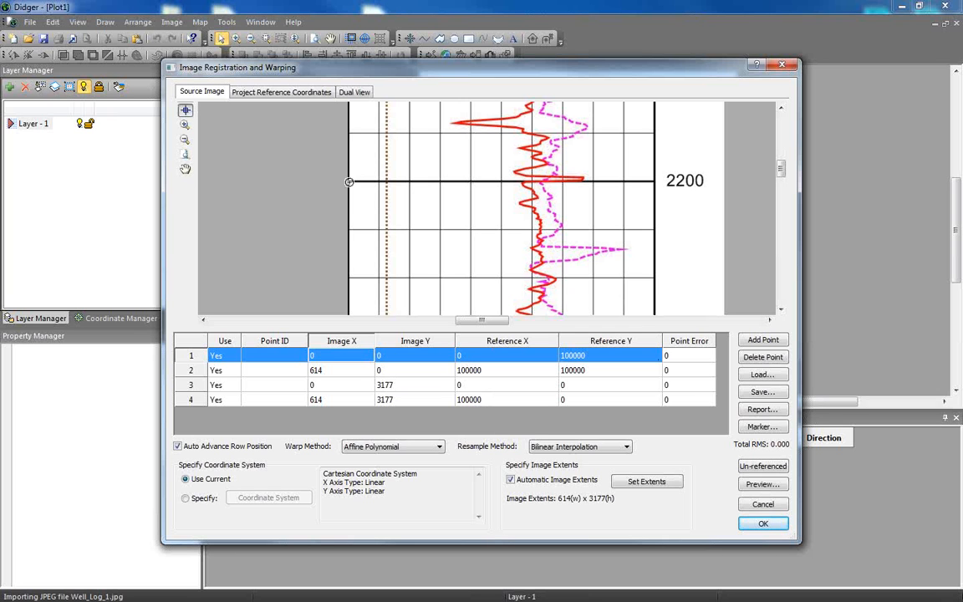
click(349, 182)
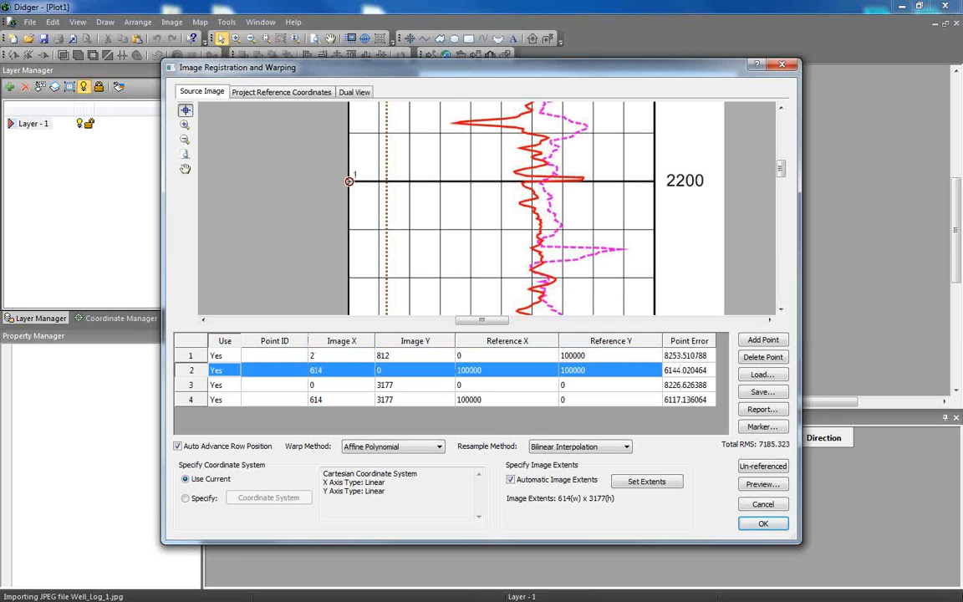
click(654, 182)
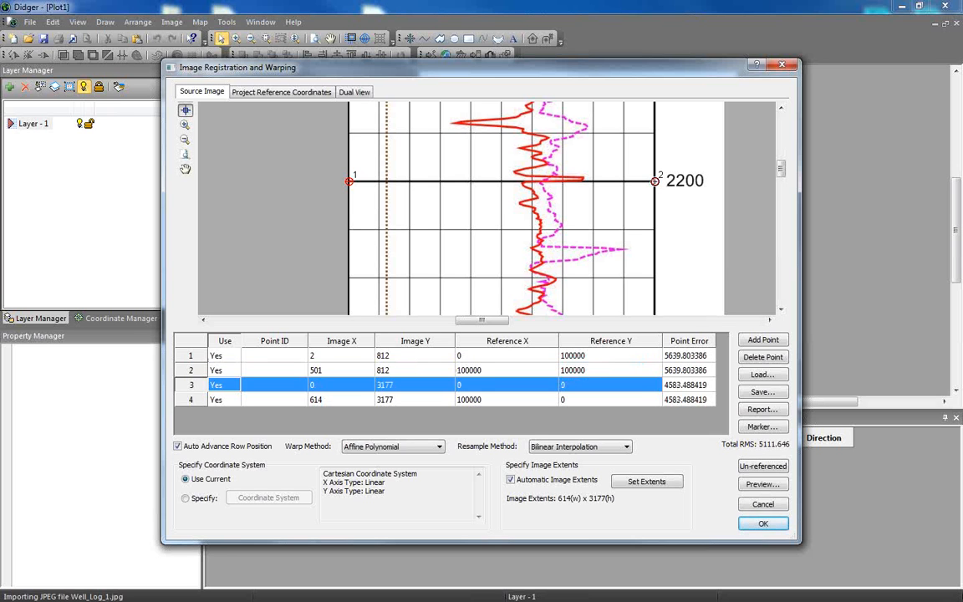
Set calibration point 1's reference Y to 2200, and point 2's reference coordinates to X 120, Y 2200.
click(507, 356)
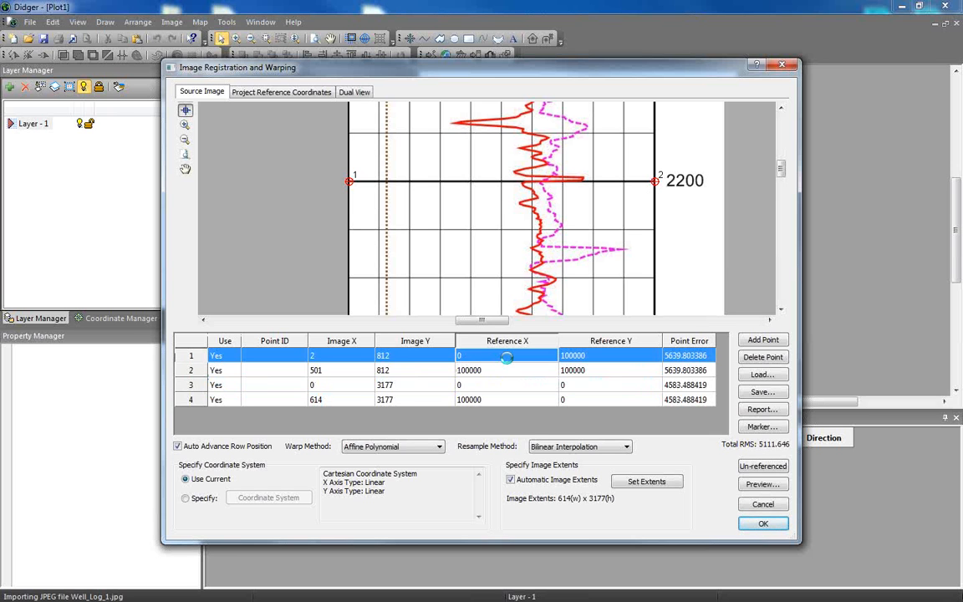
click(616, 356)
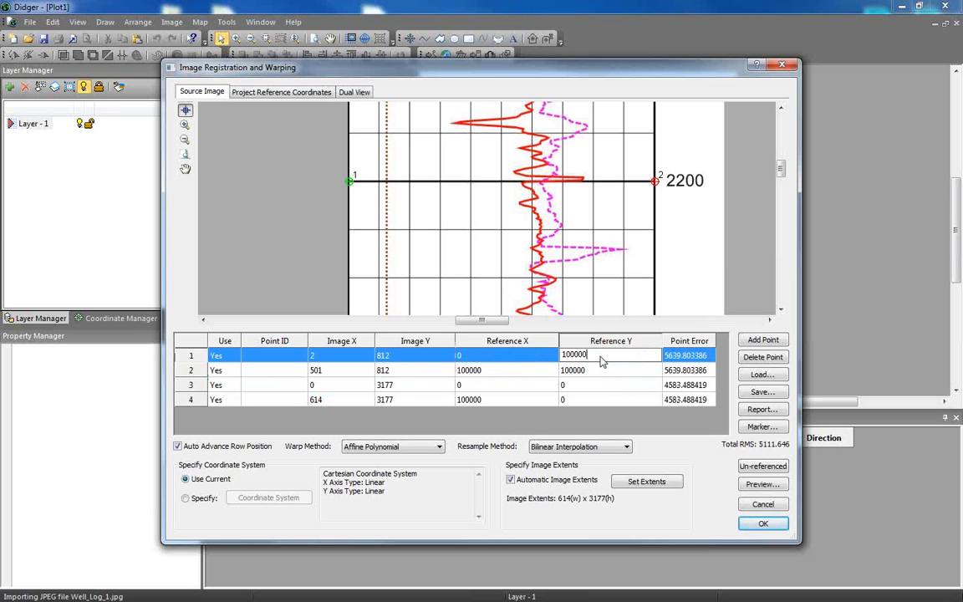
text(2200)
click(508, 370)
text(120)
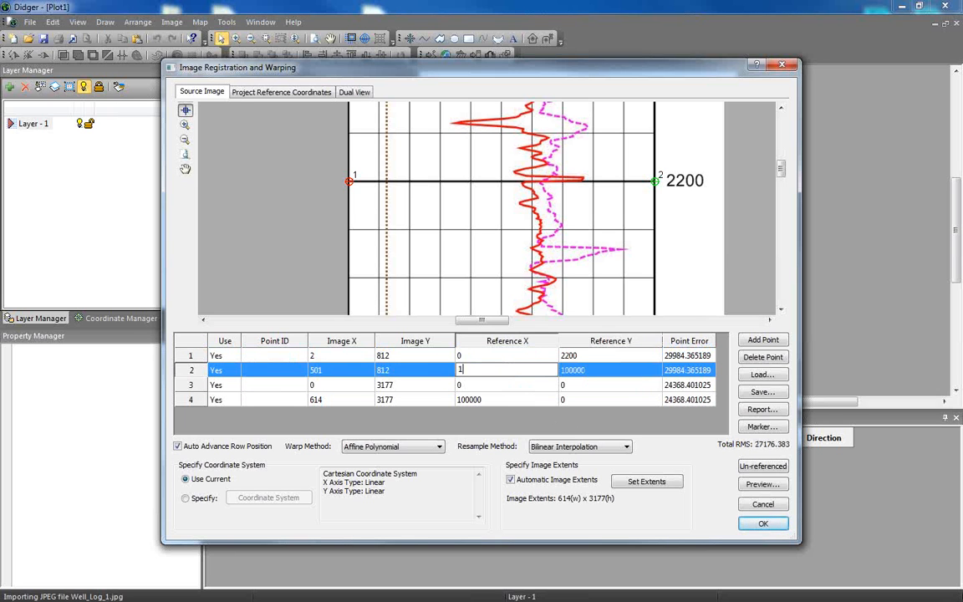
double_click(587, 375)
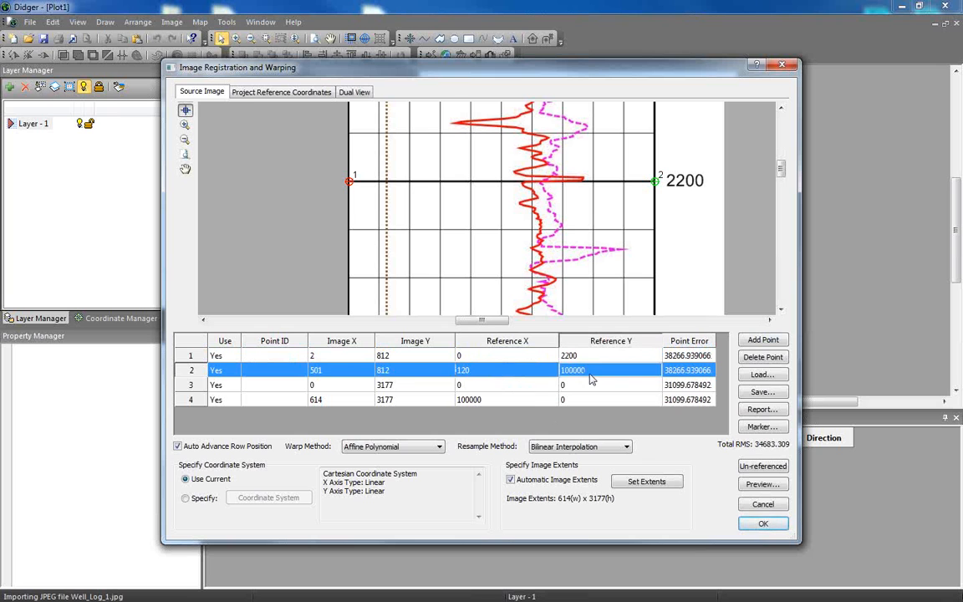
drag(604, 371, 548, 360)
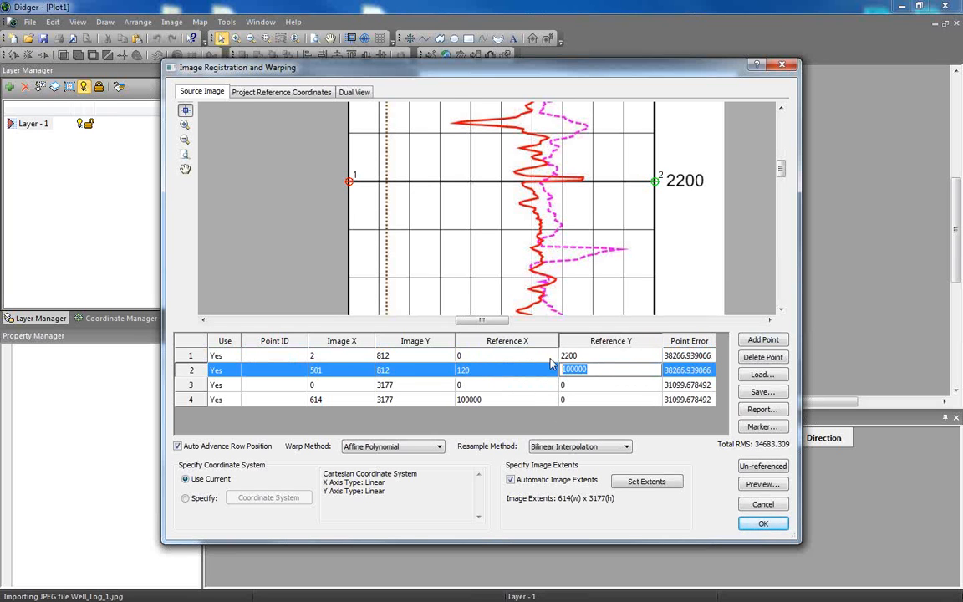
text(2200)
Place calibration points 3 and 4 at the left and right ends of the log's 2300 depth line.
click(192, 388)
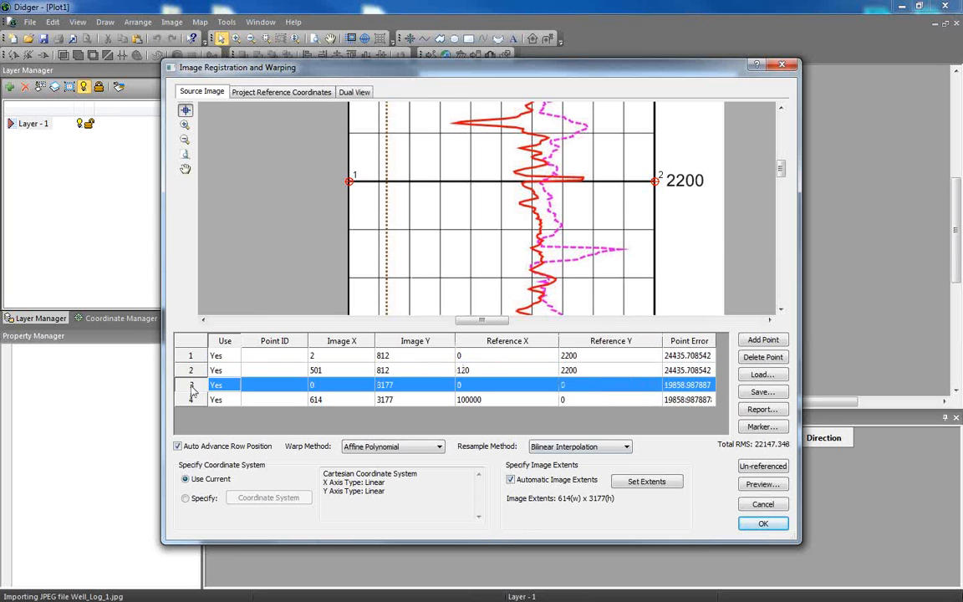
click(184, 169)
drag(516, 267, 538, 102)
drag(549, 285, 550, 99)
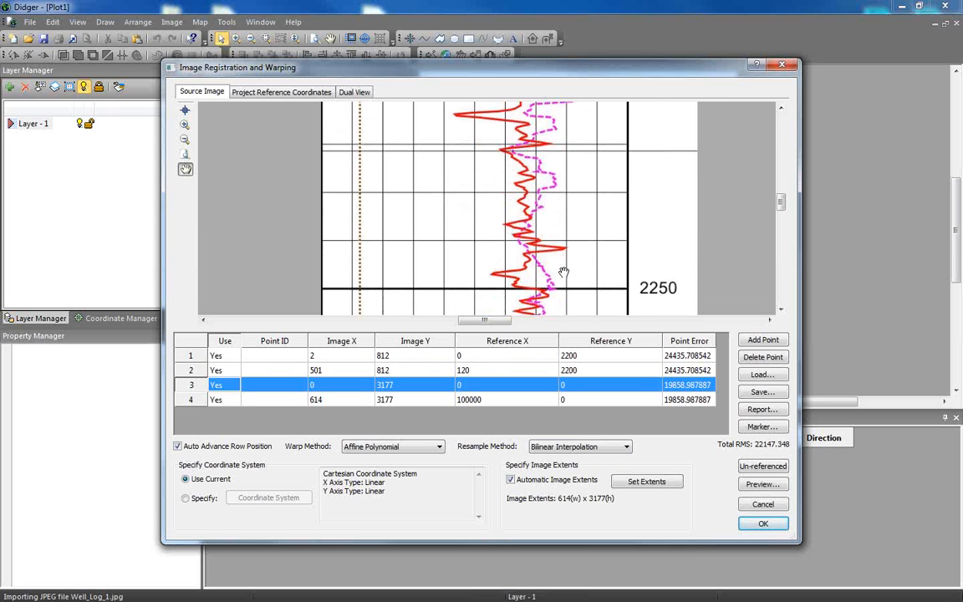
drag(506, 246, 502, 101)
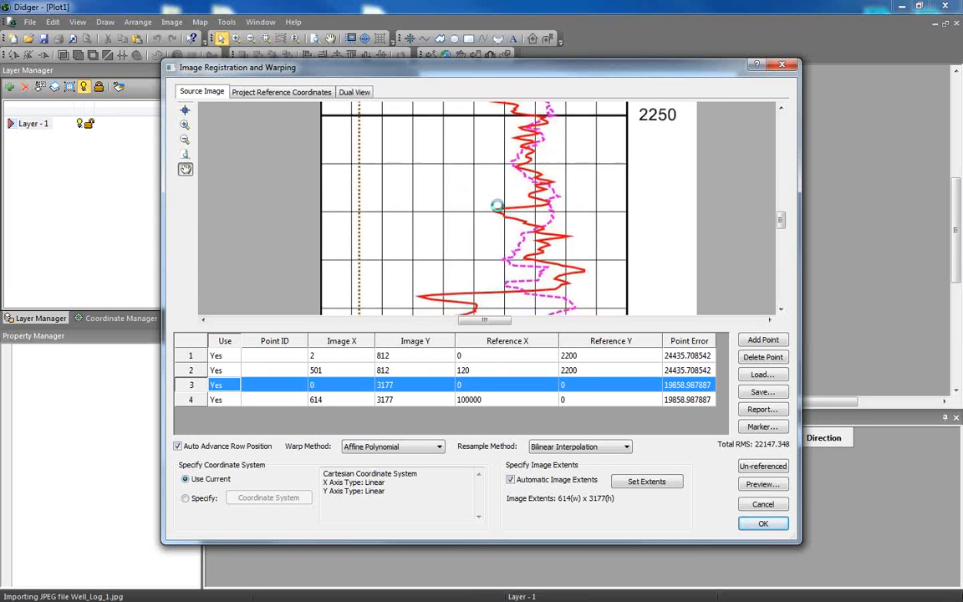
drag(498, 205, 498, 97)
drag(508, 278, 498, 102)
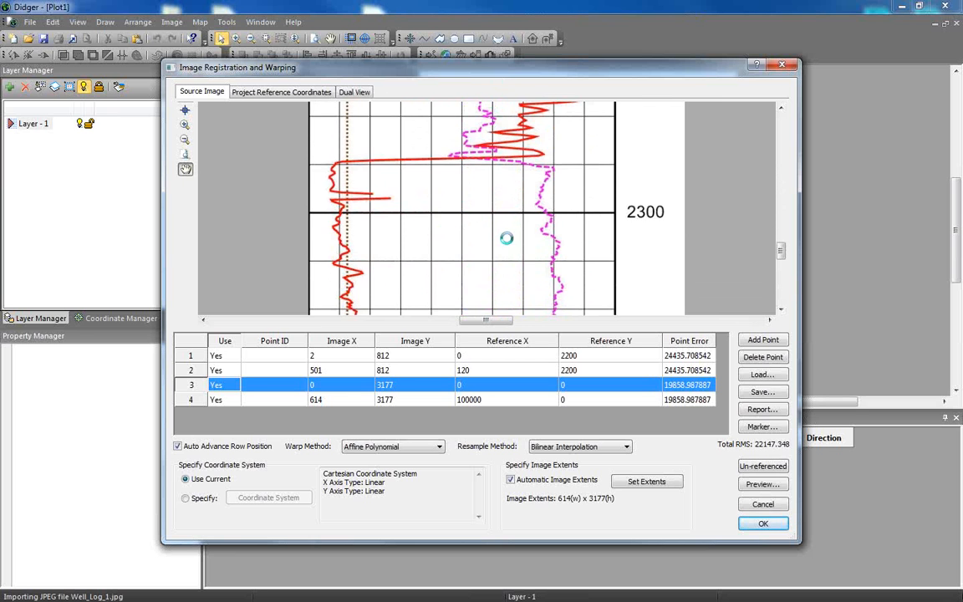
drag(506, 239, 539, 237)
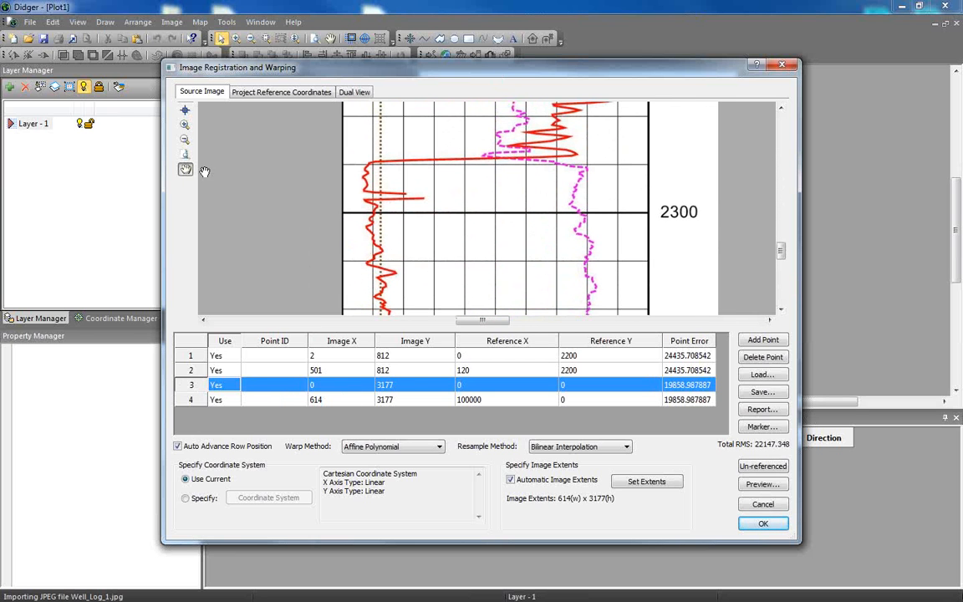
click(185, 110)
click(342, 212)
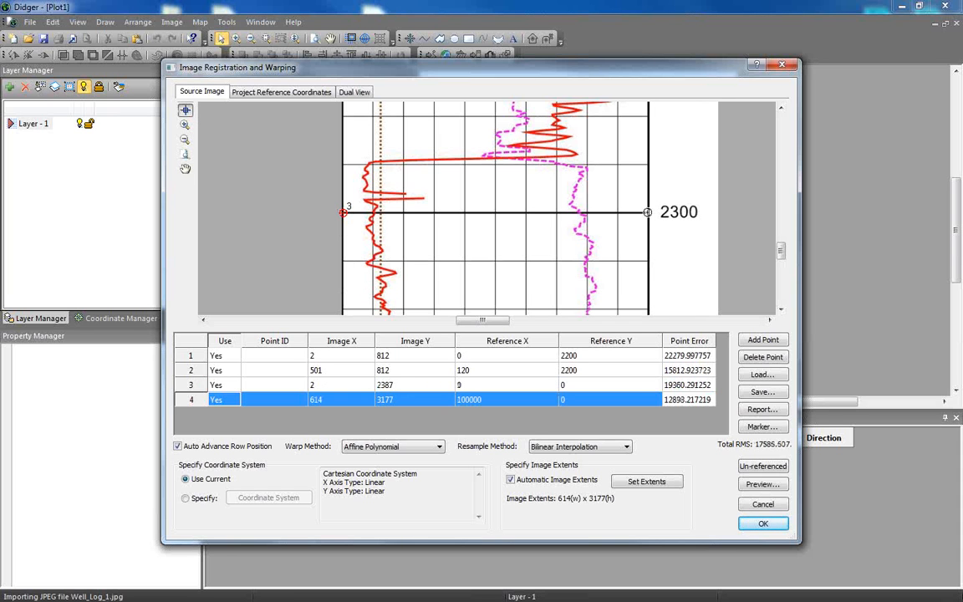
click(648, 213)
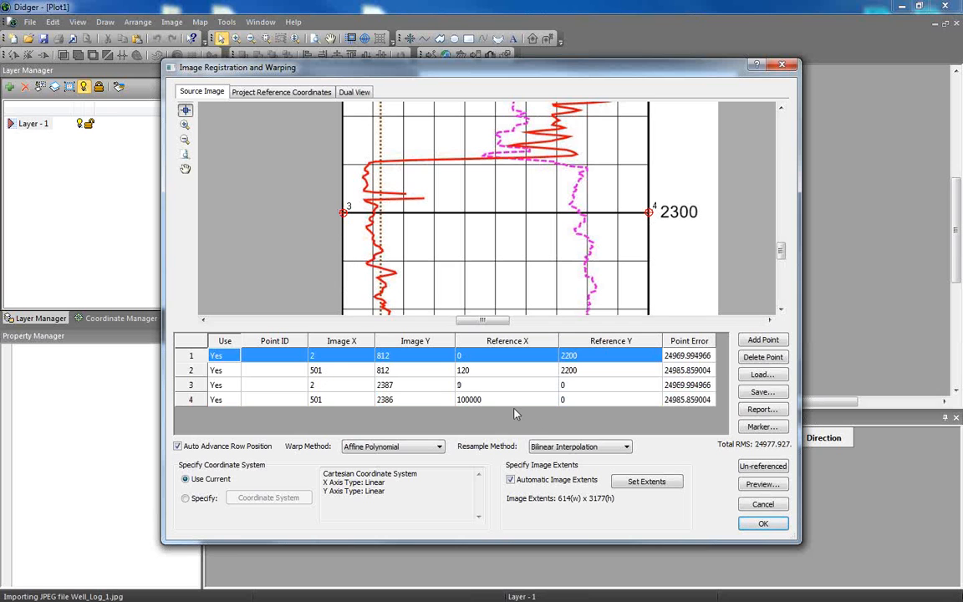
Set point 3's reference Y to 2300 and point 4's reference coordinates to X 120, Y 2300, and complete the image registration.
click(495, 387)
click(601, 386)
drag(599, 385, 562, 388)
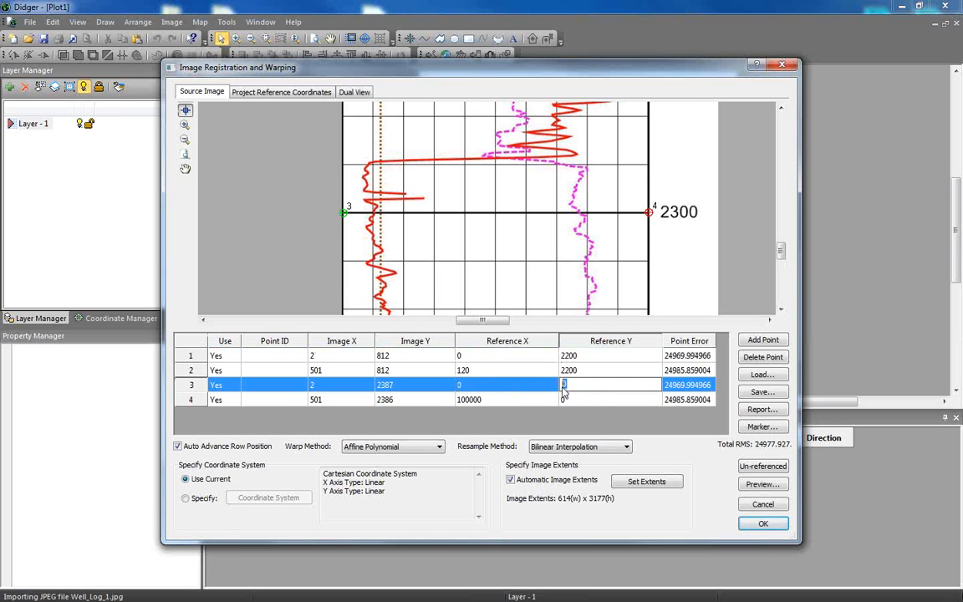
text(2300)
click(482, 401)
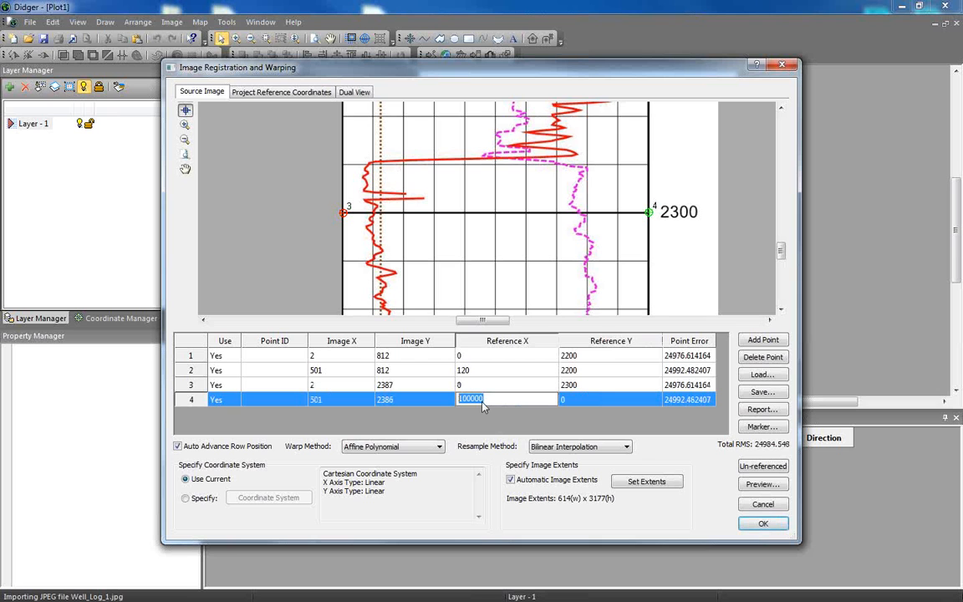
text(120)
key(Tab)
text(230)
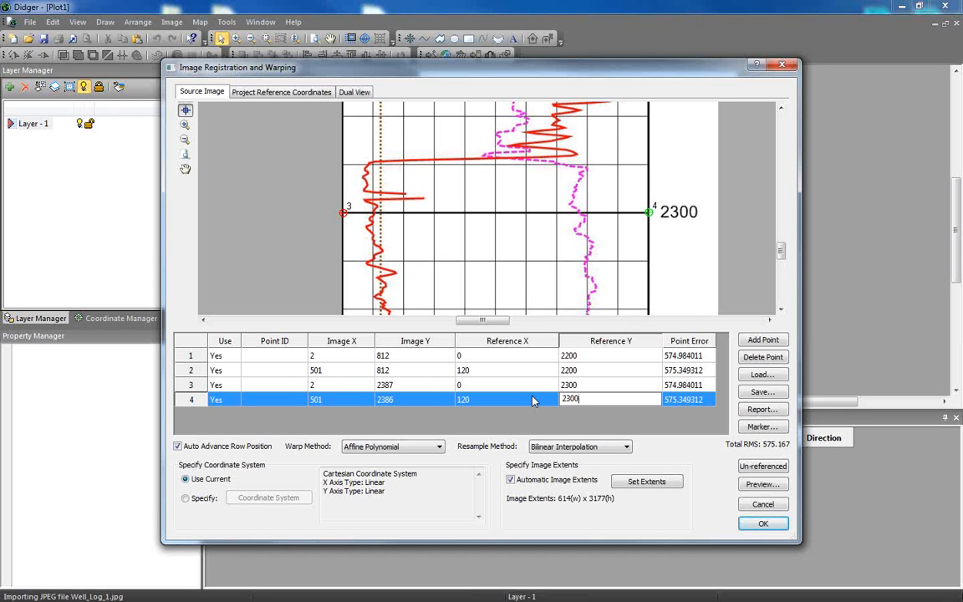
click(769, 527)
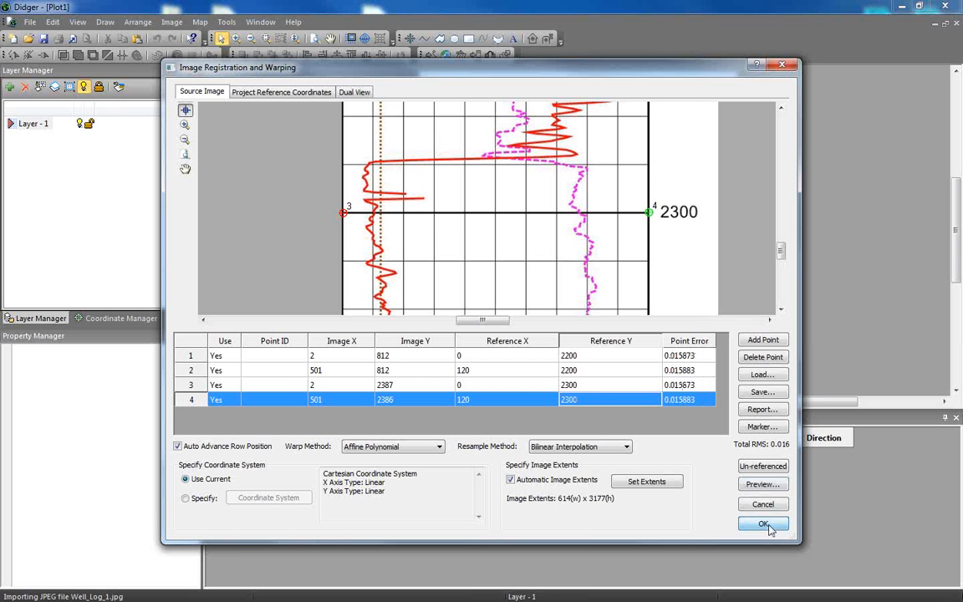
click(768, 525)
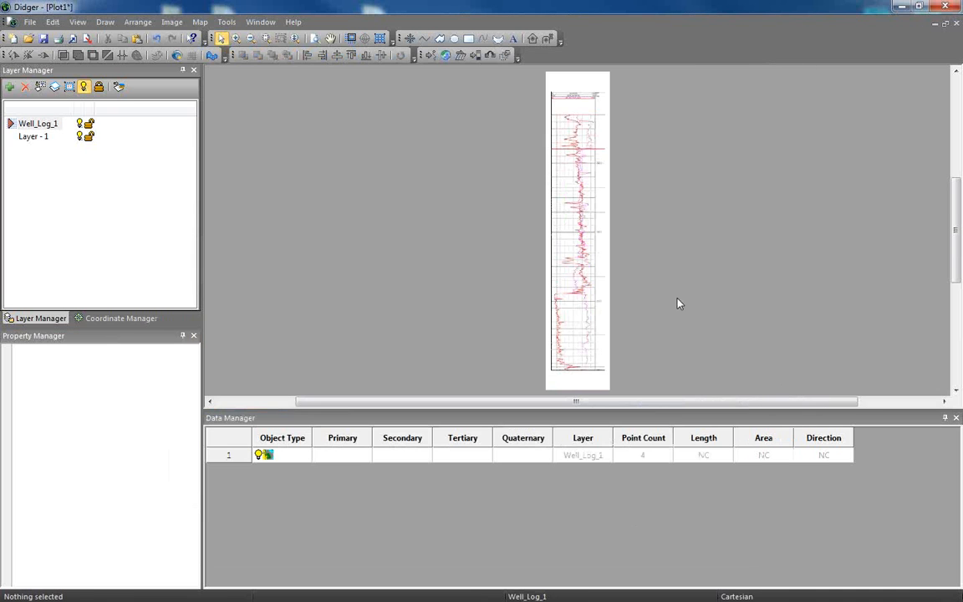
Inspect the registered well log's curves between depths 2200 and 2250.
scroll(647, 284, up, 8)
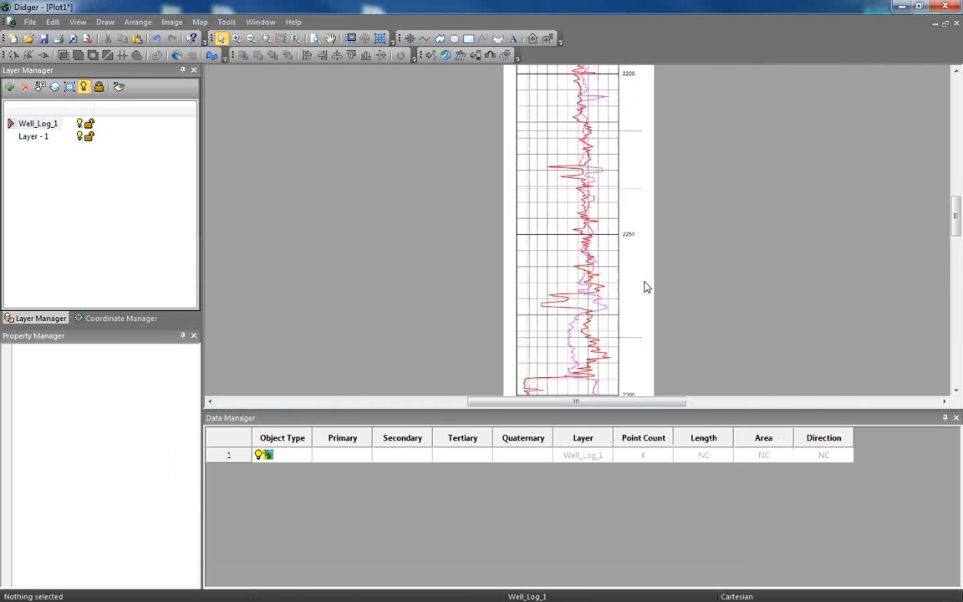
scroll(619, 294, up, 6)
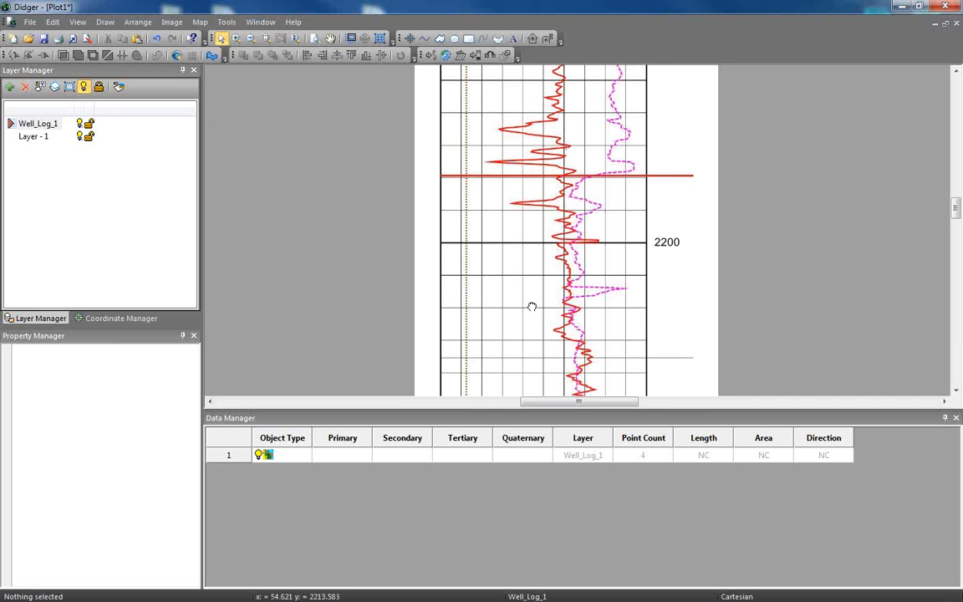
scroll(534, 308, down, 5)
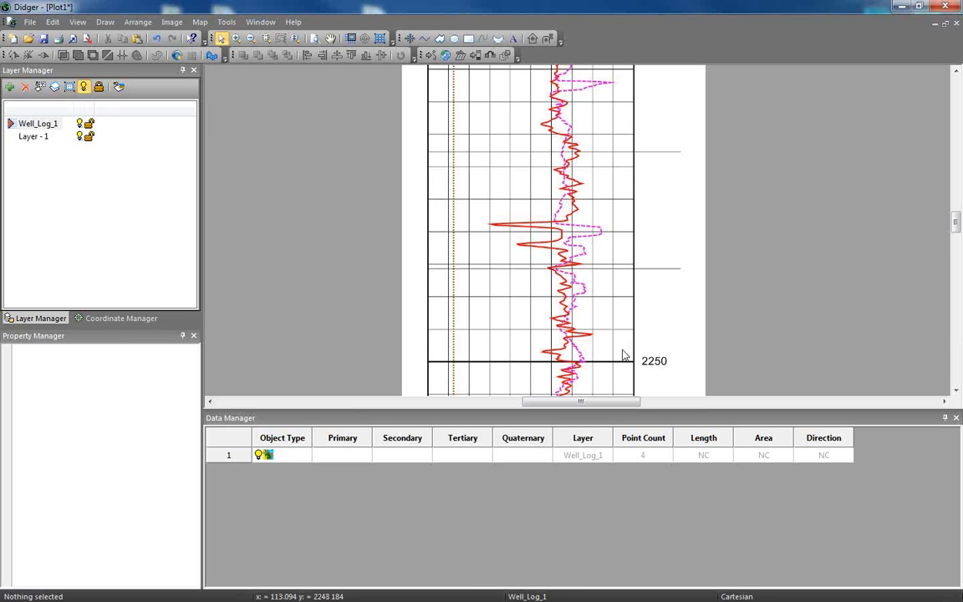
scroll(551, 299, up, 3)
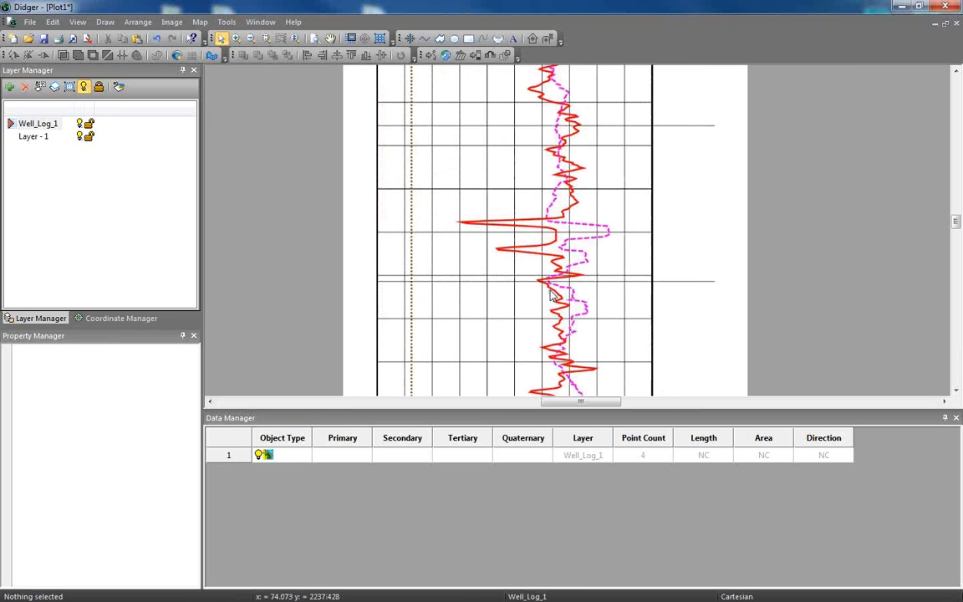
scroll(551, 290, up, 1)
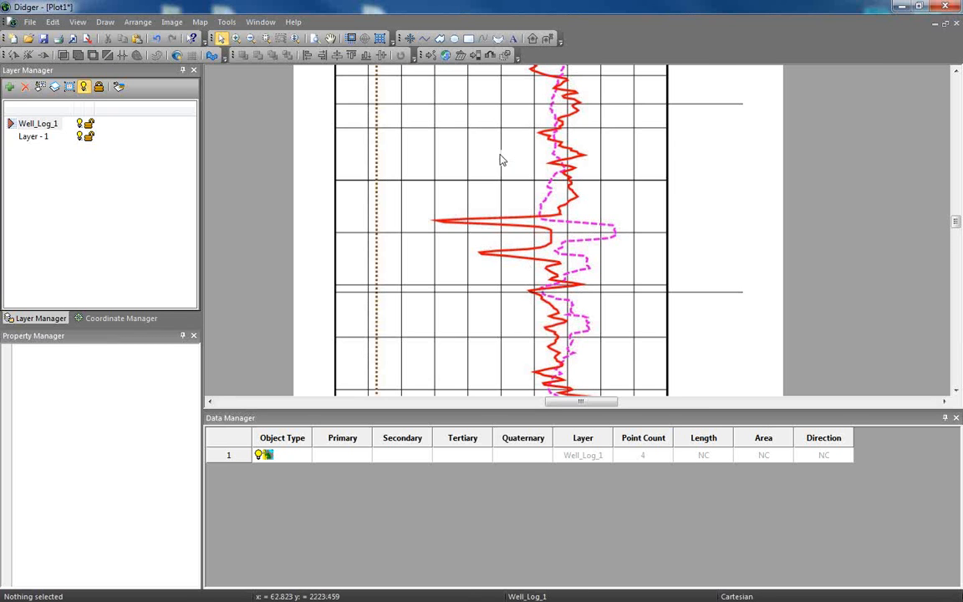
Start vectorizing the Well_Log_1 image, restricting the process to selected colors.
click(452, 222)
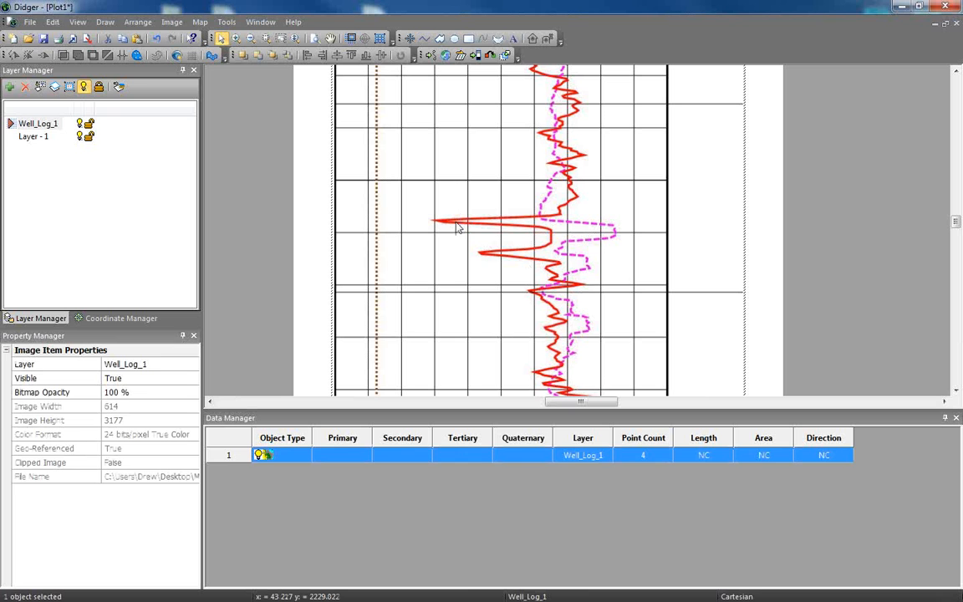
click(171, 22)
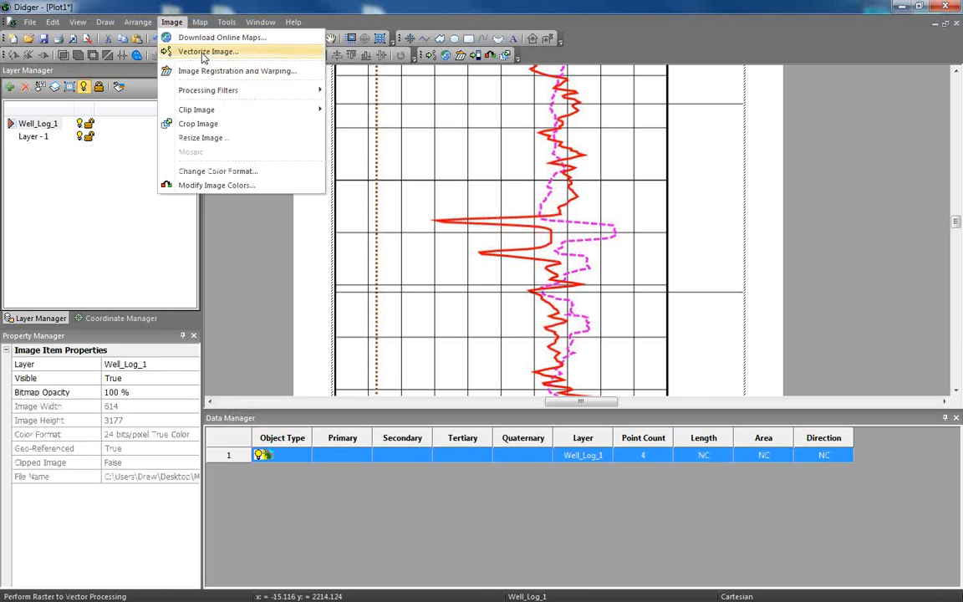
click(203, 52)
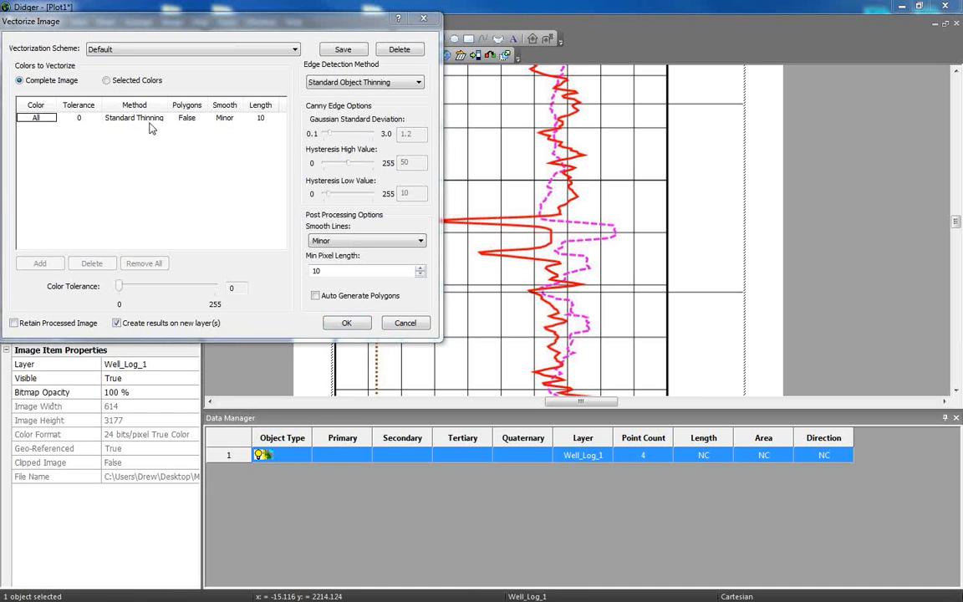
click(117, 27)
drag(127, 27, 283, 87)
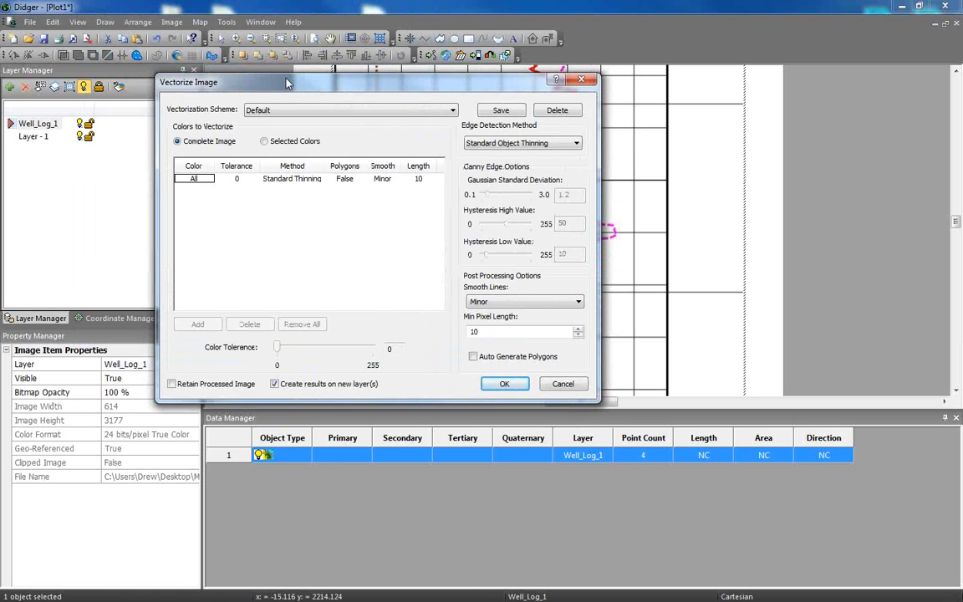
click(265, 142)
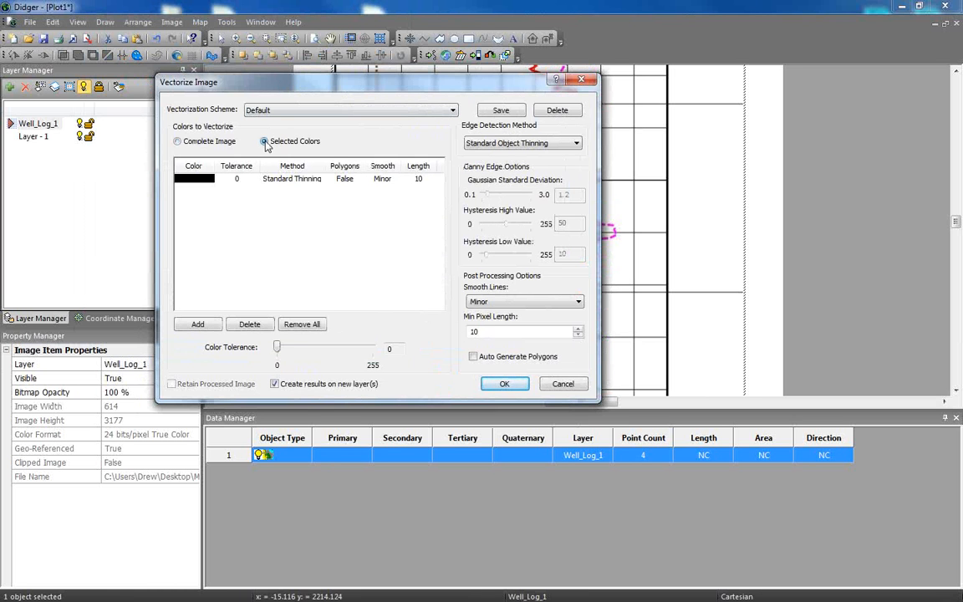
drag(346, 90, 234, 87)
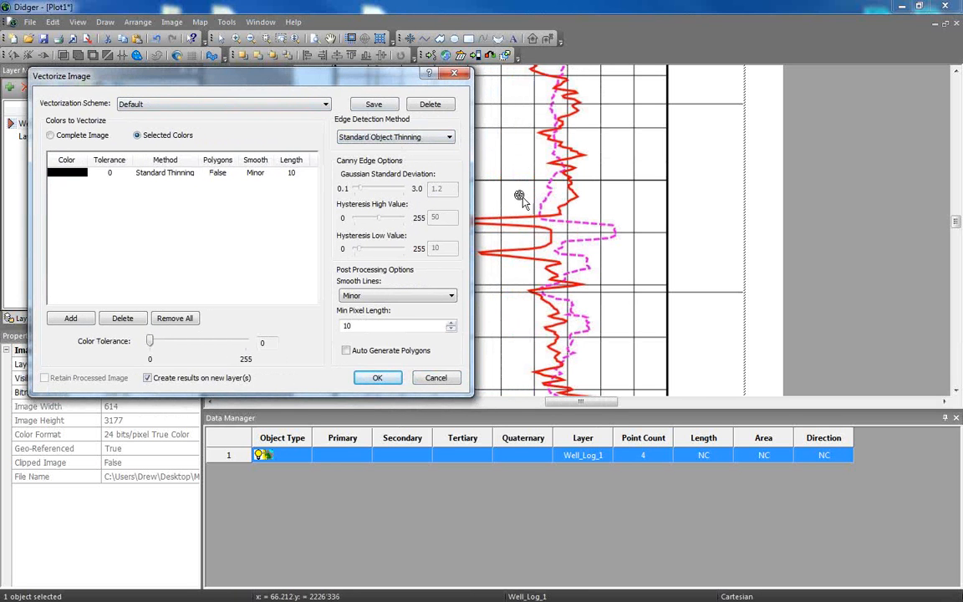
Sample the solid curve's red as the color to vectorize, set its tolerance to 51, and run the vectorization.
click(520, 259)
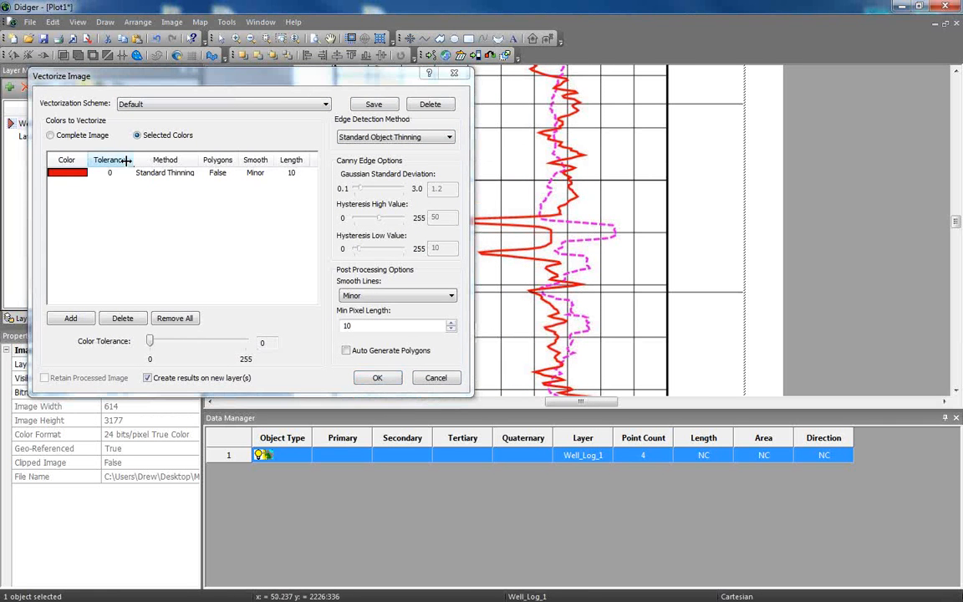
click(60, 173)
click(165, 342)
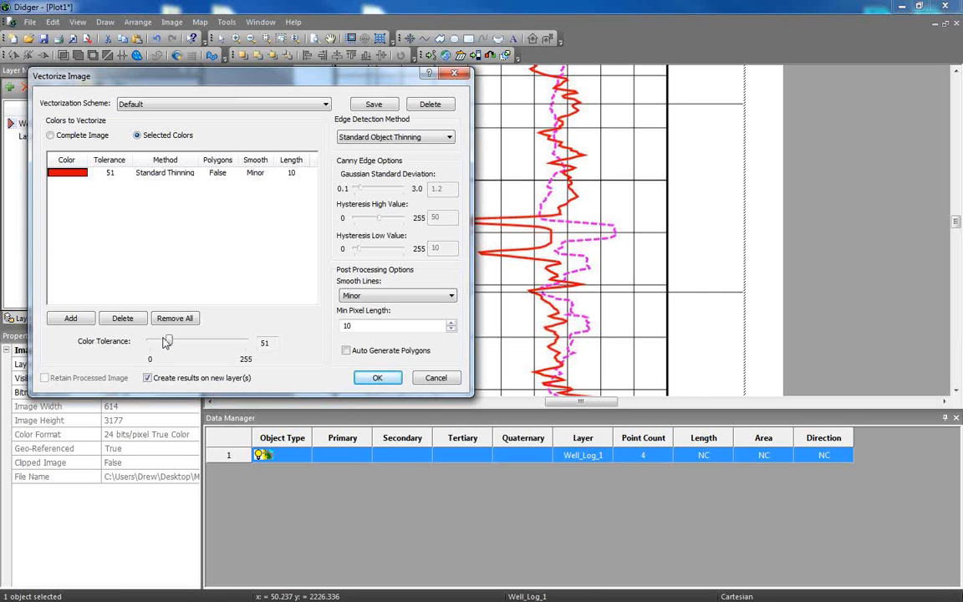
click(384, 379)
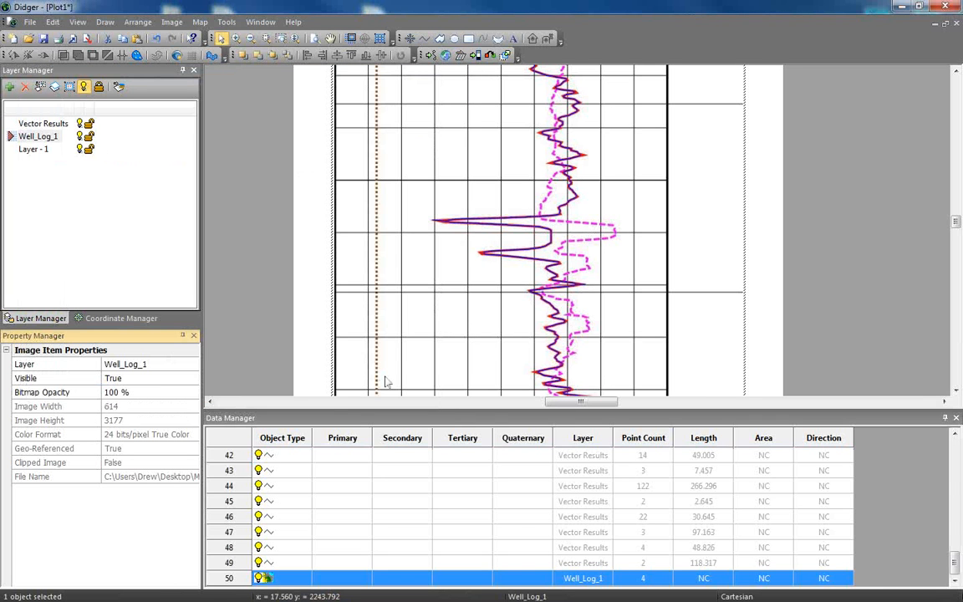
Check the vectorized lines over the full log by hiding the Well_Log_1 image and showing it again.
scroll(717, 280, down, 1)
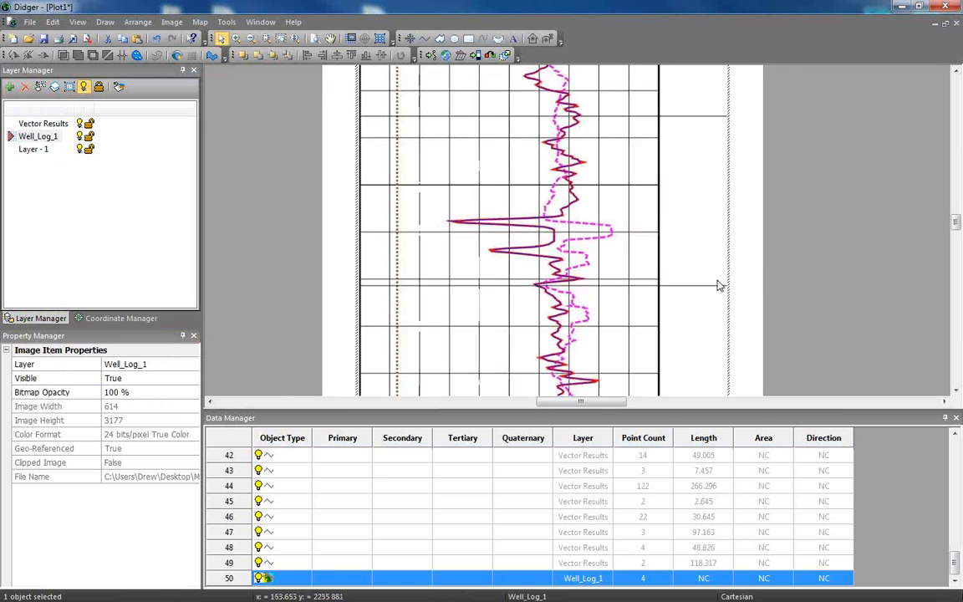
scroll(717, 286, down, 6)
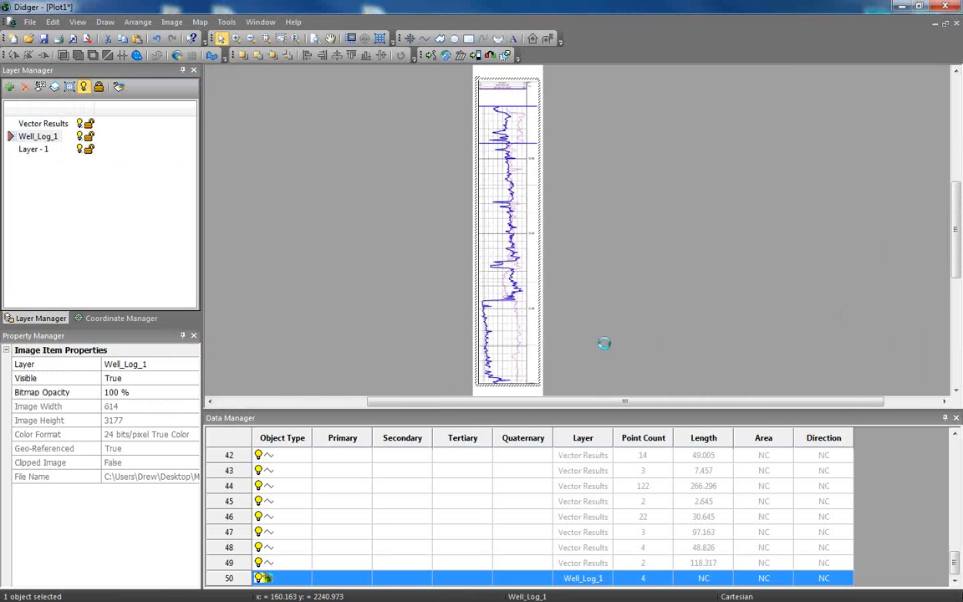
click(260, 578)
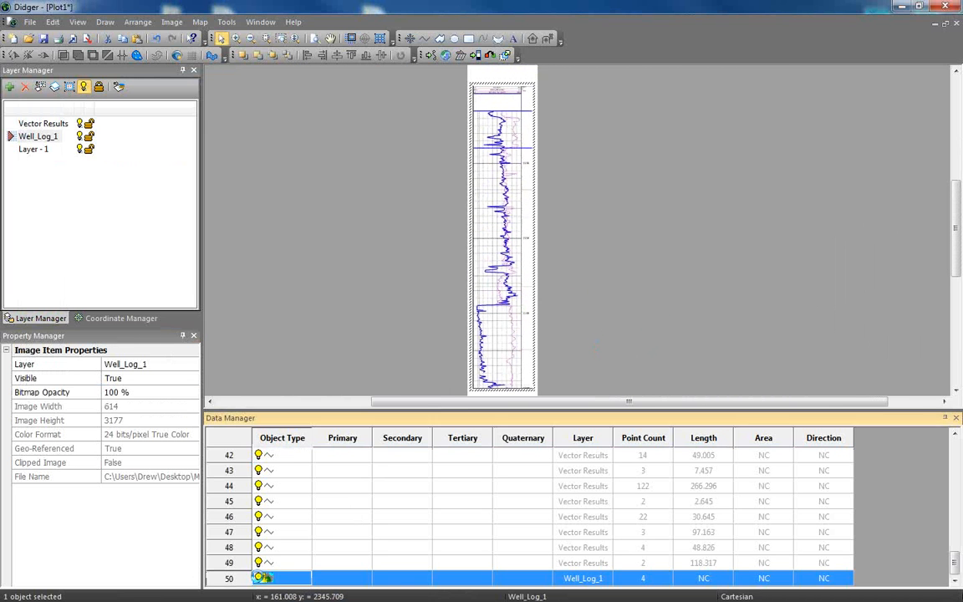
click(260, 578)
click(260, 577)
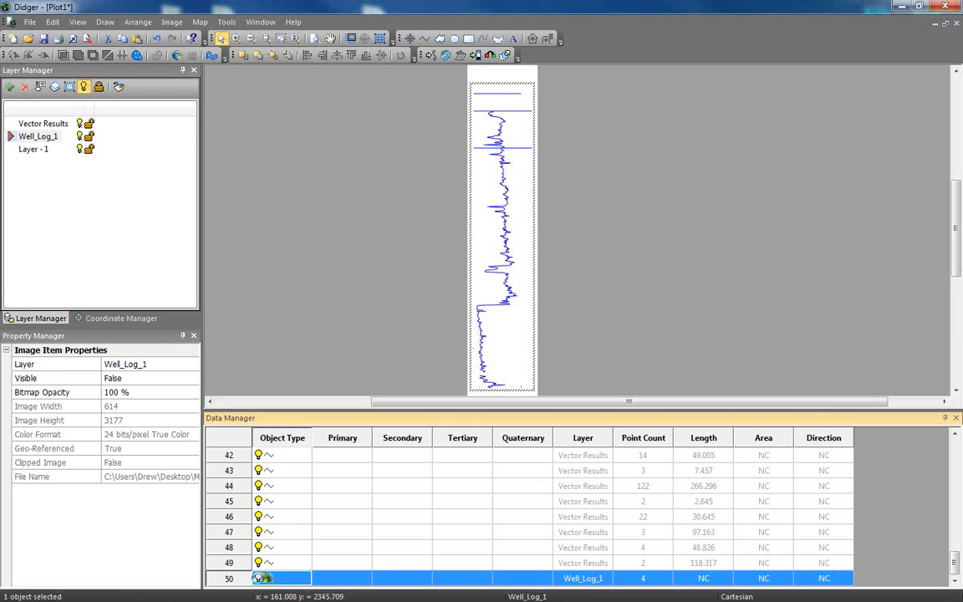
click(259, 578)
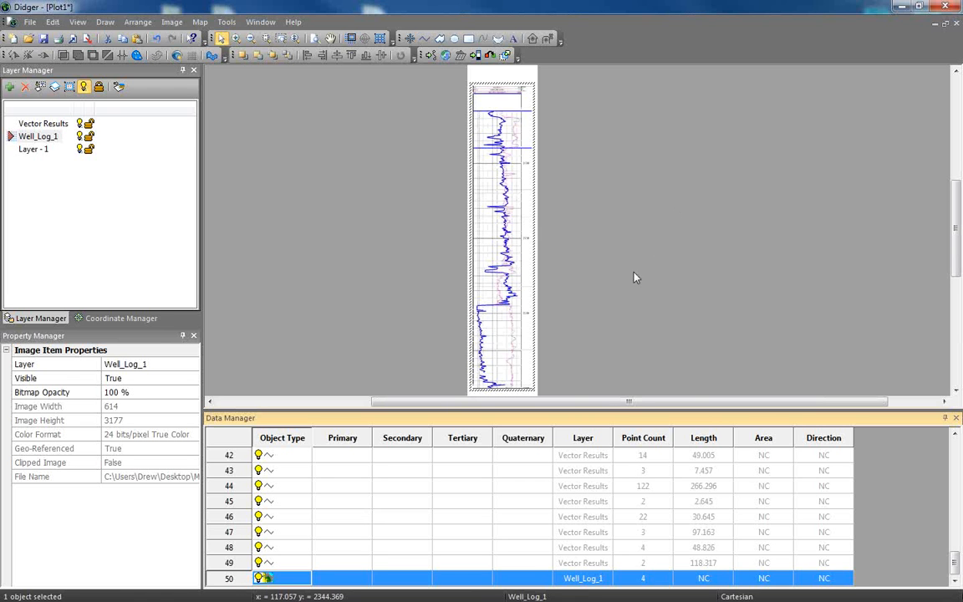
Hide the Well_Log_1 image, leaving only the vectorized lines on display.
scroll(540, 320, up, 9)
click(540, 320)
scroll(559, 317, up, 9)
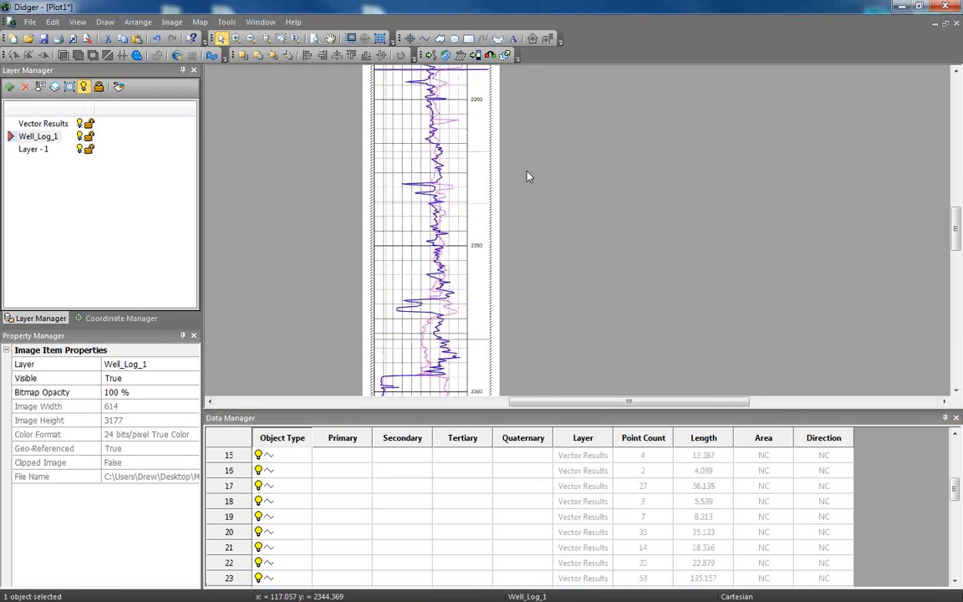
drag(528, 176, 594, 343)
scroll(594, 267, up, 1)
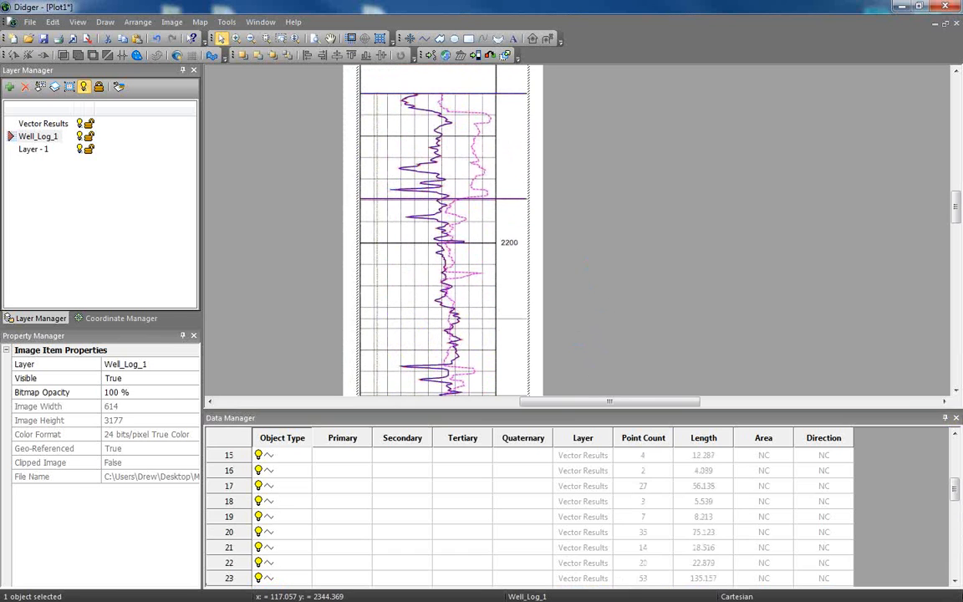
click(629, 549)
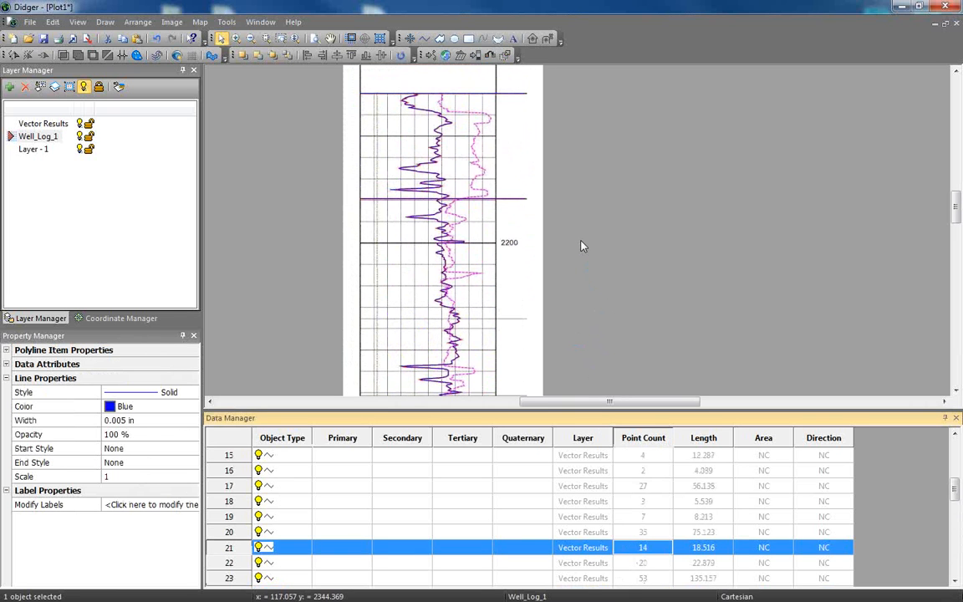
scroll(460, 311, up, 2)
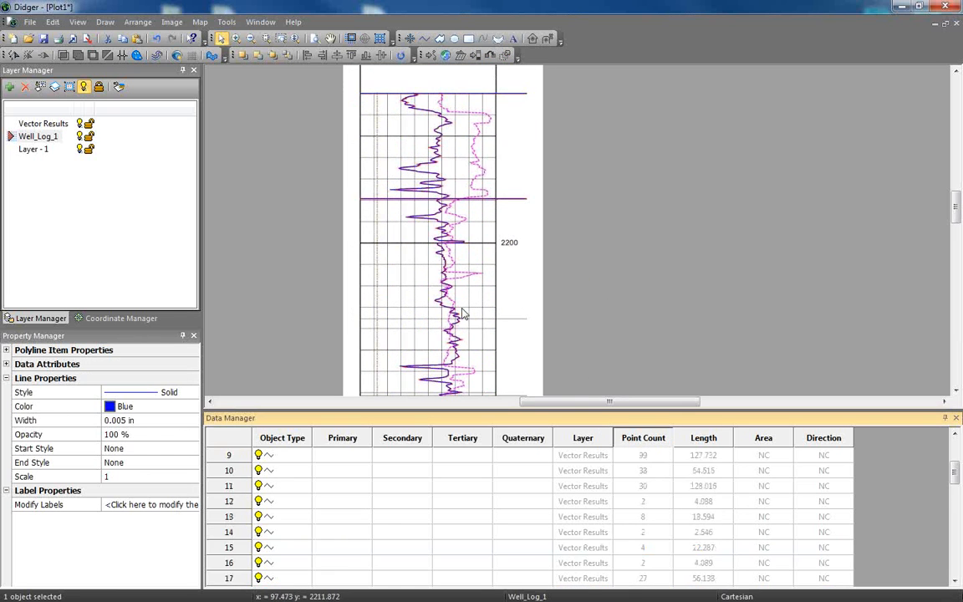
drag(956, 475, 955, 559)
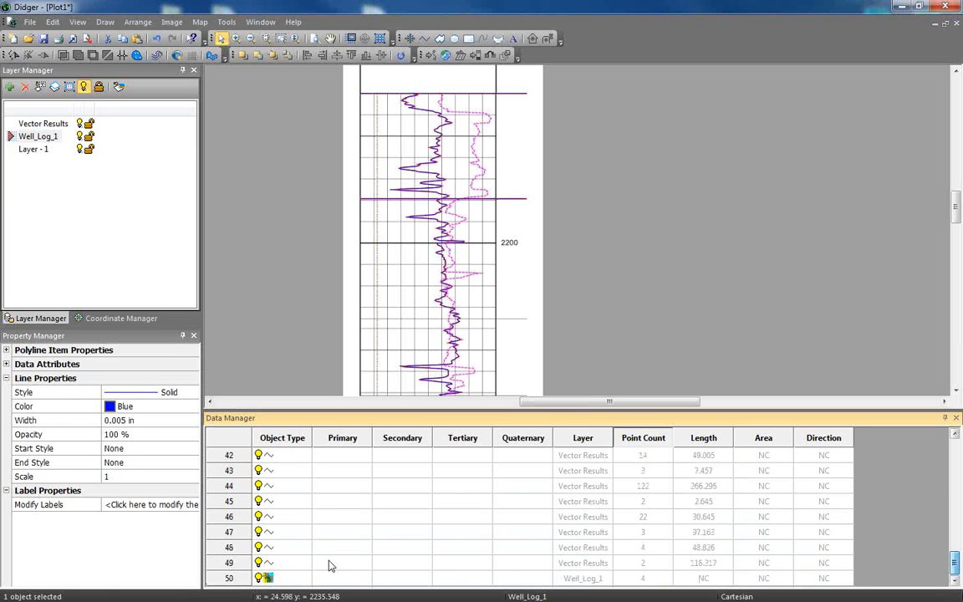
click(261, 578)
click(477, 516)
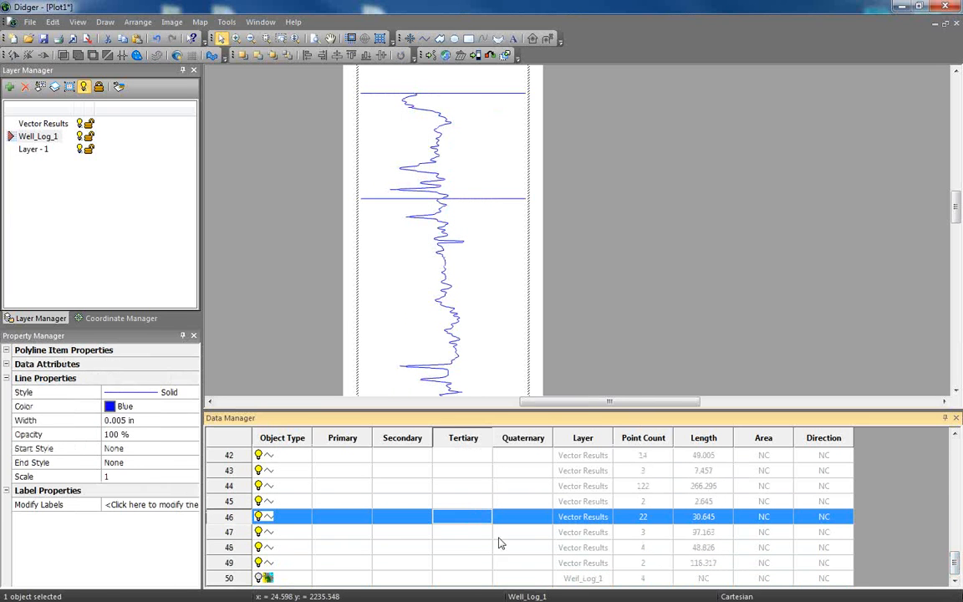
Delete both segments of the stray horizontal line crossing the curve near depth 2190.
click(499, 99)
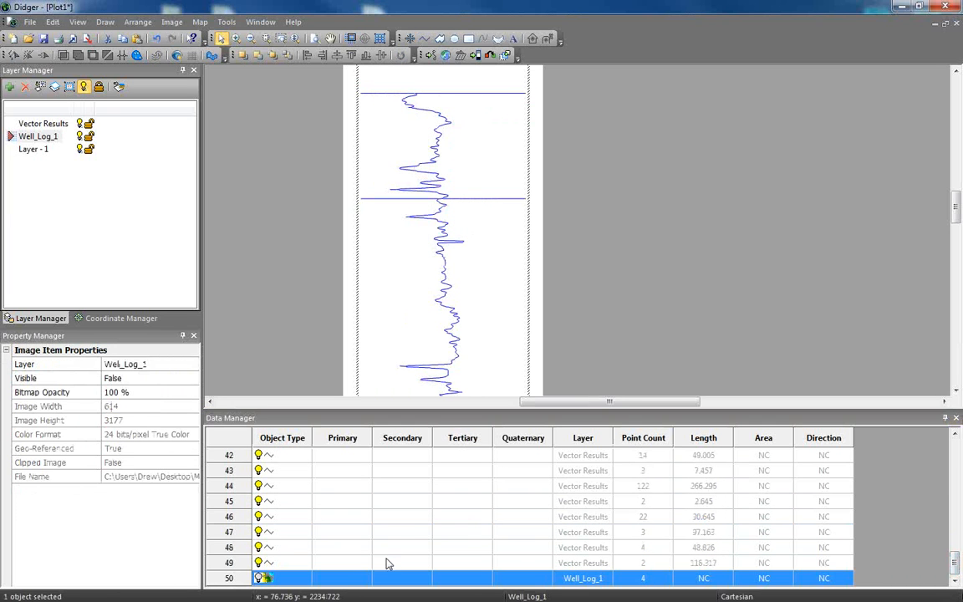
click(351, 502)
click(495, 195)
drag(362, 530, 373, 512)
scroll(481, 234, up, 8)
click(486, 242)
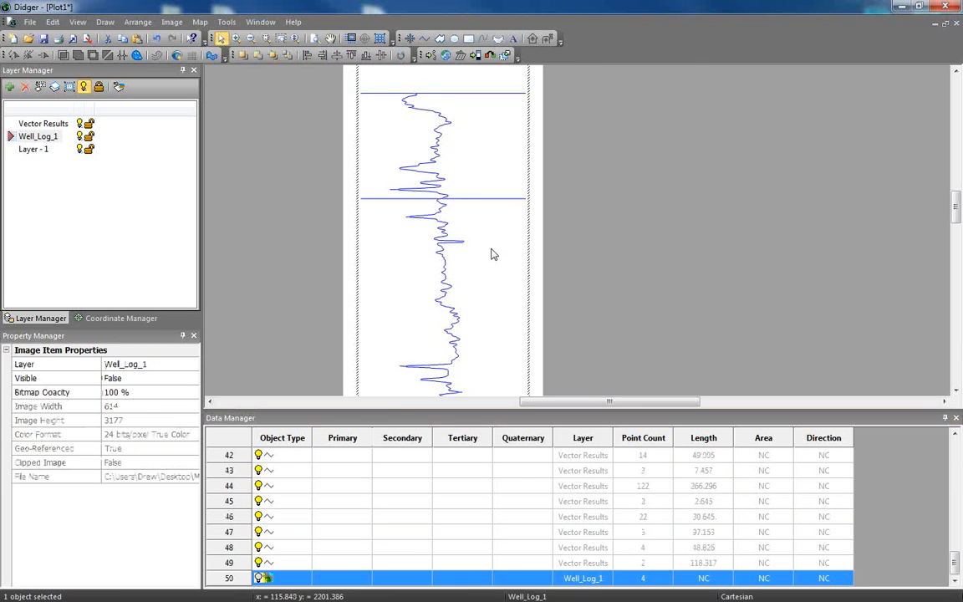
scroll(489, 245, up, 3)
drag(435, 250, 636, 307)
click(529, 211)
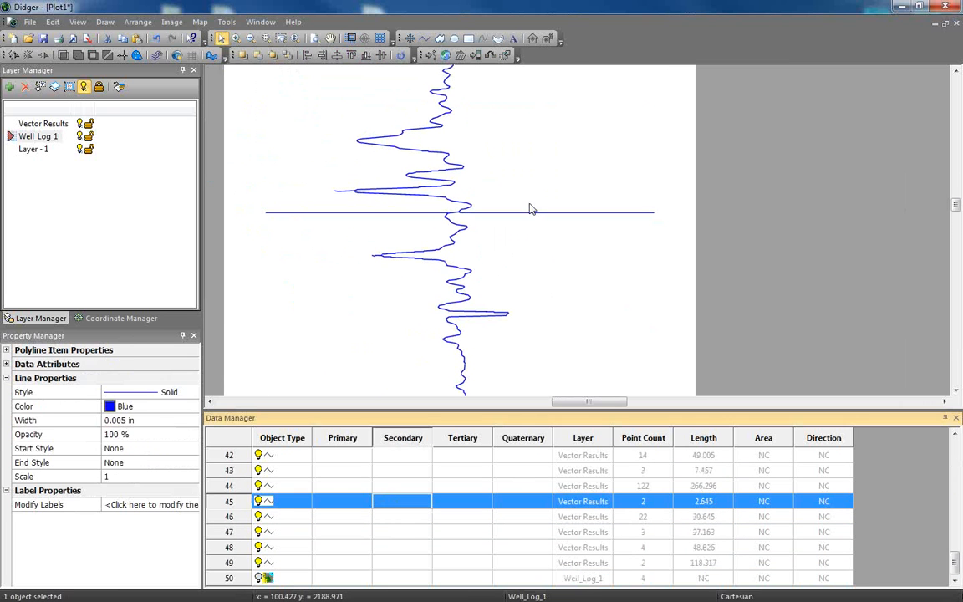
click(527, 213)
key(Delete)
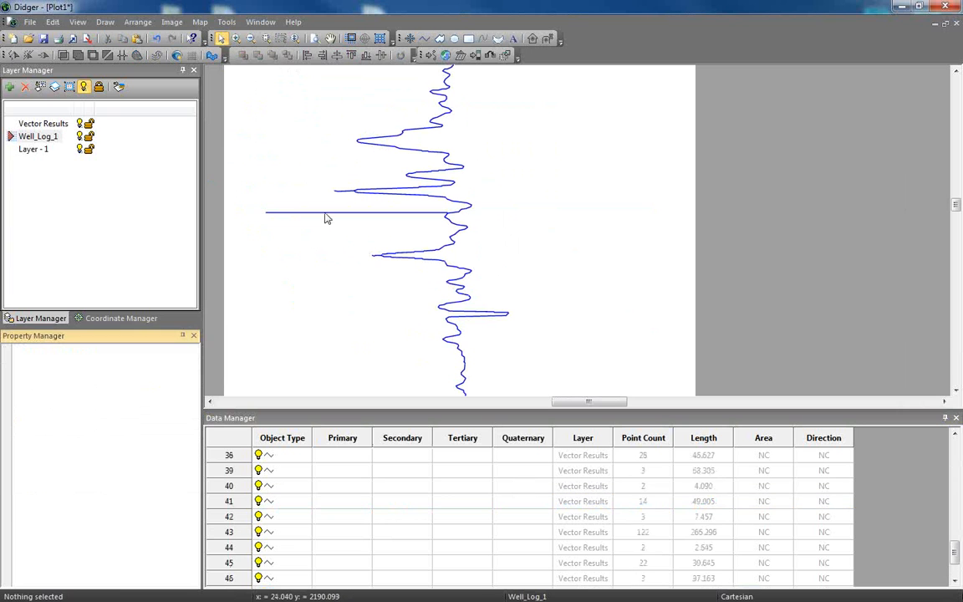
click(326, 212)
key(Delete)
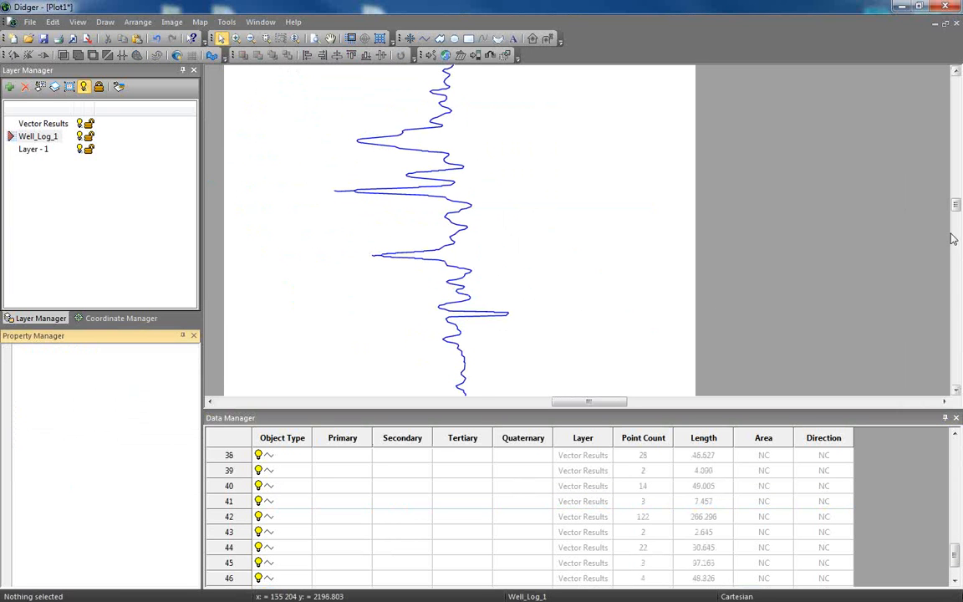
Delete both segments of the stray horizontal line at the top end of the curve, near depth 2165.
drag(956, 206, 955, 198)
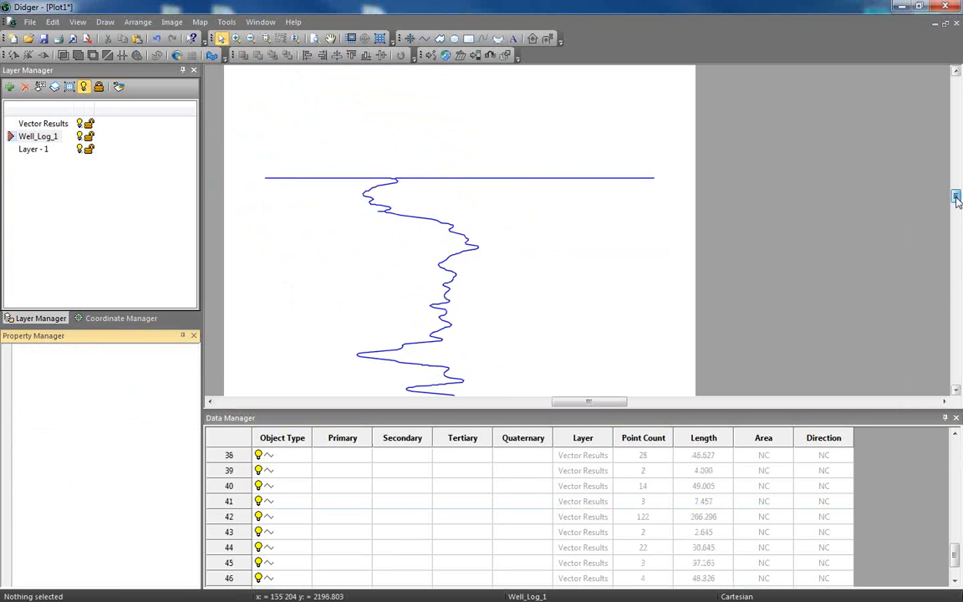
click(646, 179)
key(Delete)
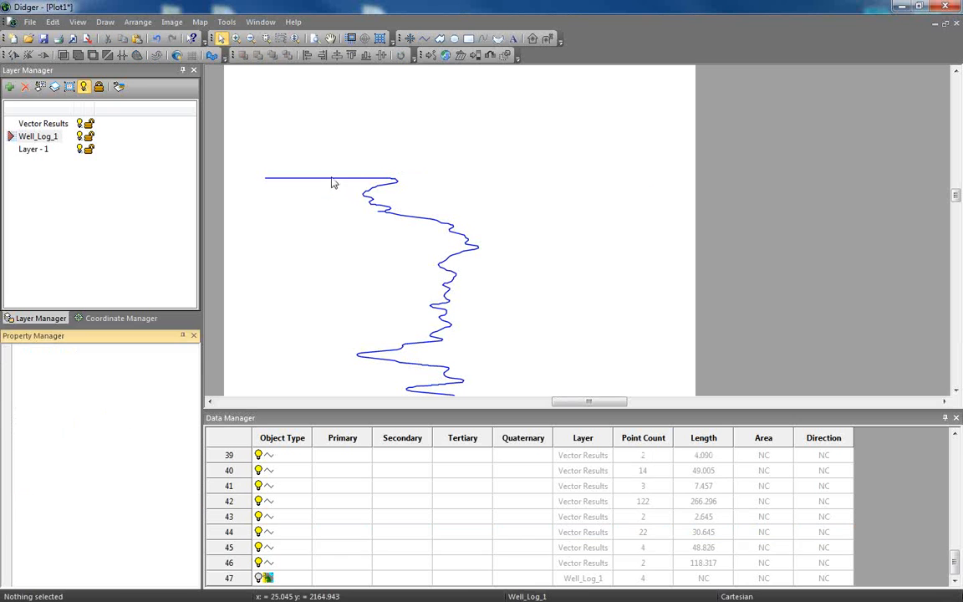
click(333, 178)
key(Delete)
Delete the remaining horizontal header line above the vectorized curve.
click(559, 289)
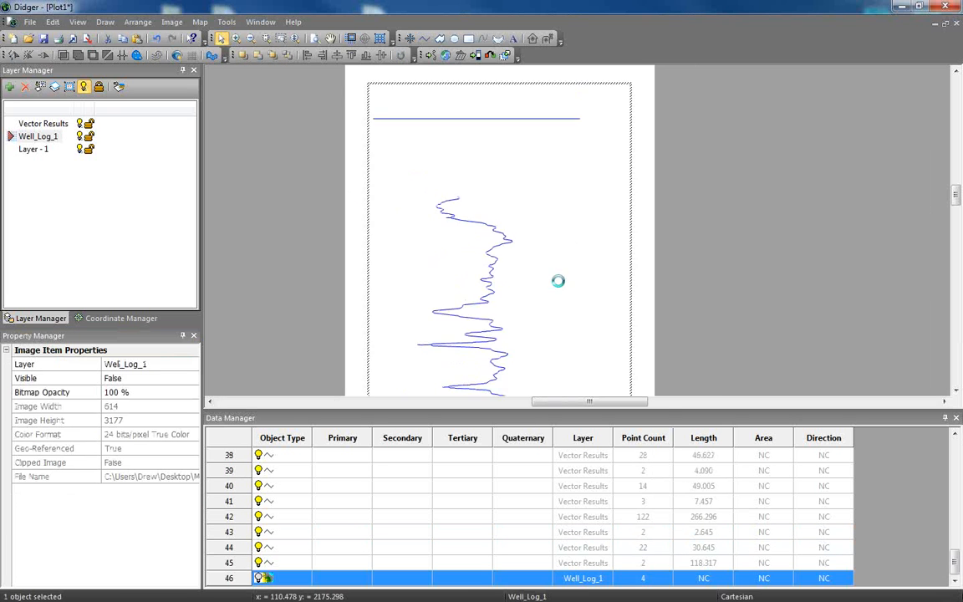
drag(476, 497, 489, 480)
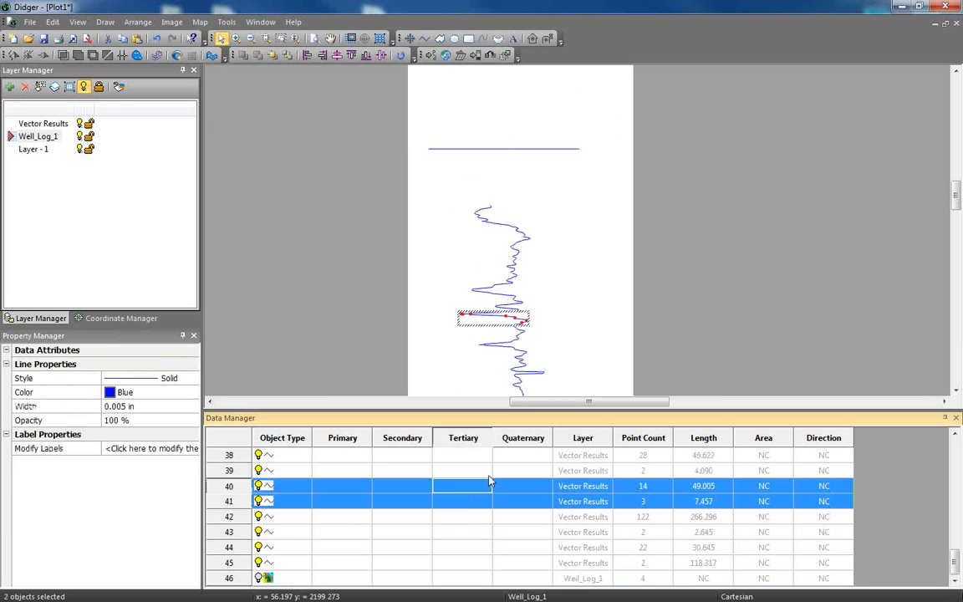
click(522, 150)
key(Delete)
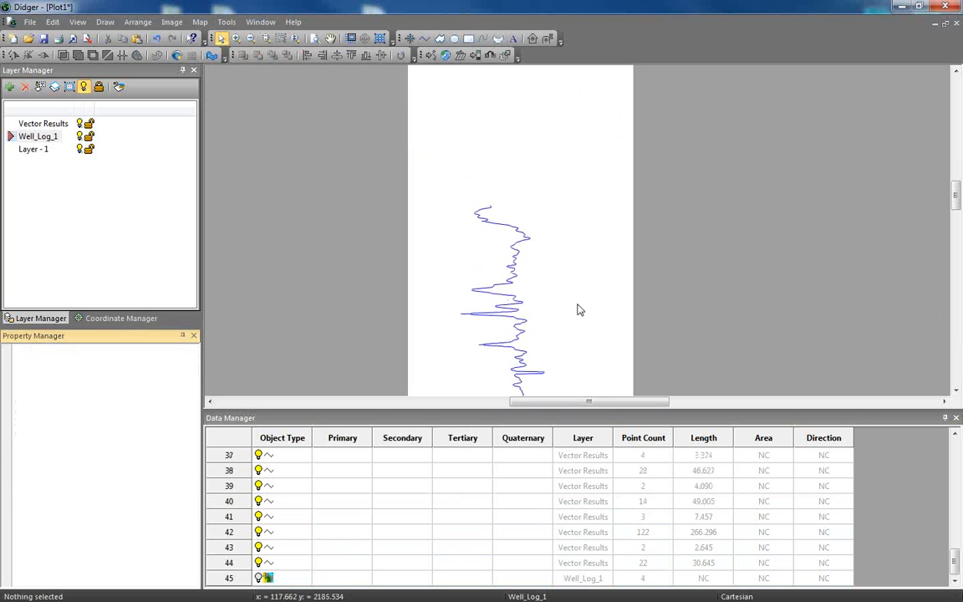
Connect all the vectorized curve segments into a single polyline and show the Well_Log_1 image again.
scroll(577, 301, down, 3)
scroll(552, 287, down, 5)
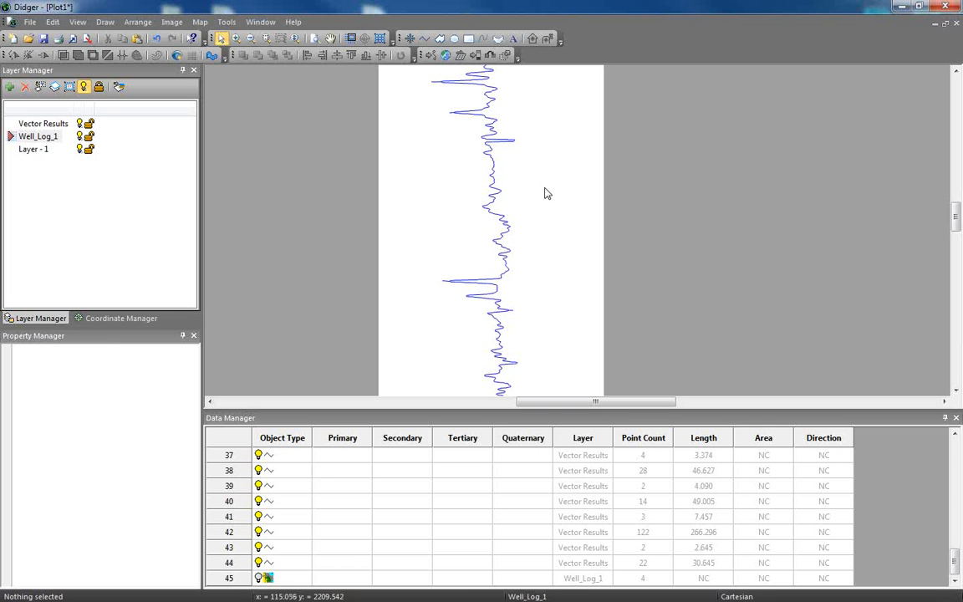
click(322, 562)
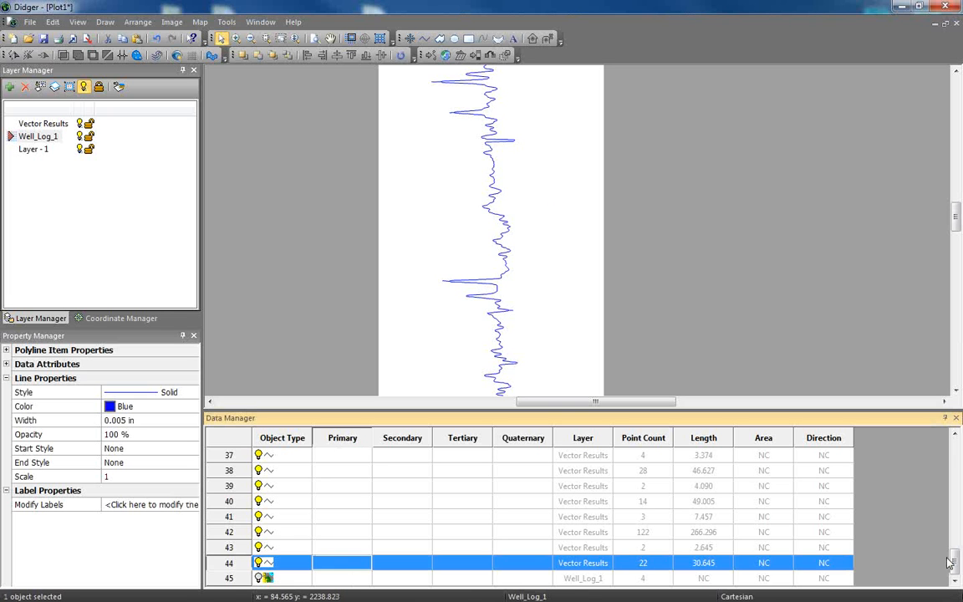
drag(955, 560, 955, 446)
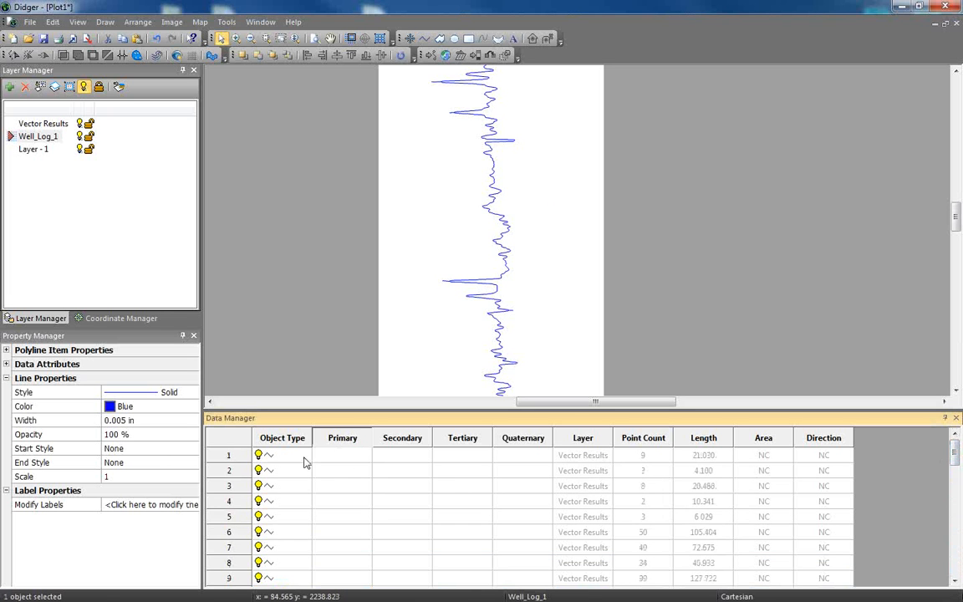
key(ctrl+a)
click(105, 24)
mouse_move(182, 273)
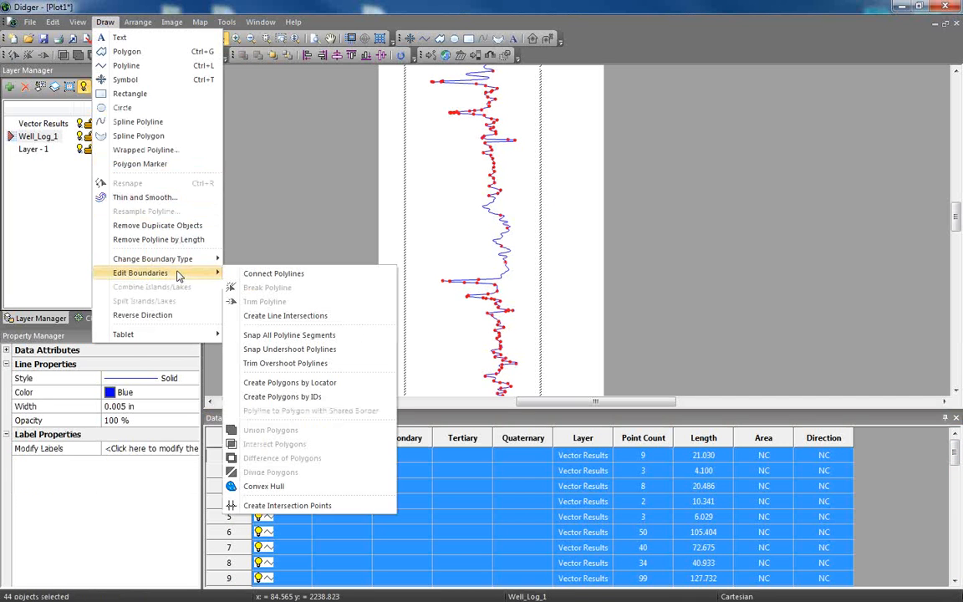
click(251, 280)
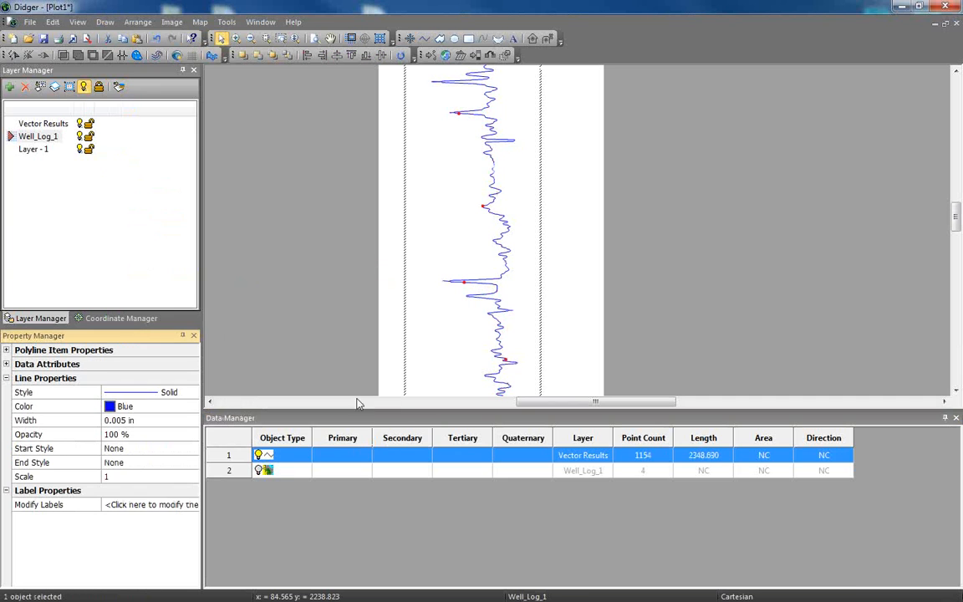
click(268, 470)
Export only the connected curve polyline as Curve_1 in LAS Log ASCII Standard format with the options dialog.
click(290, 456)
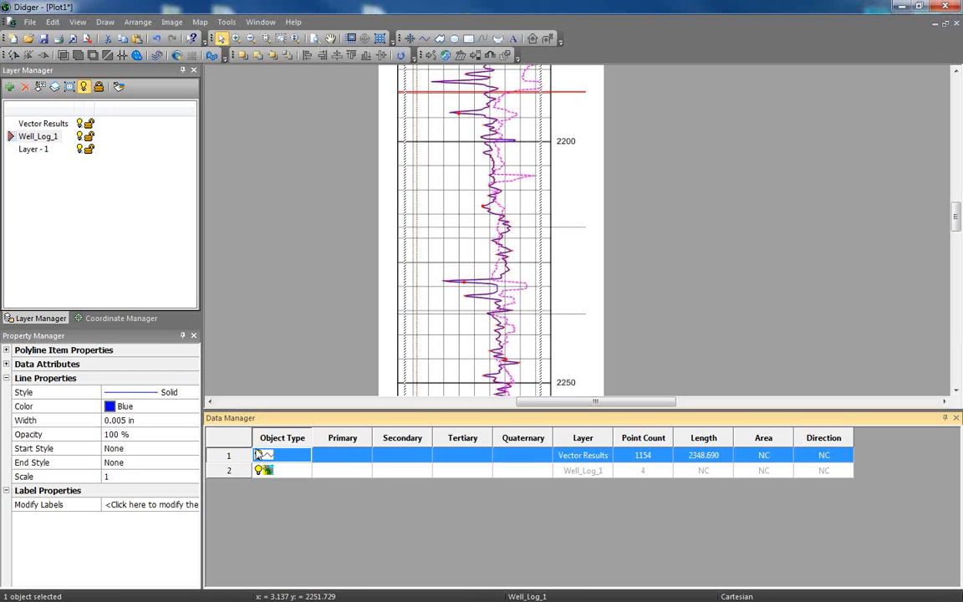
click(29, 22)
click(52, 126)
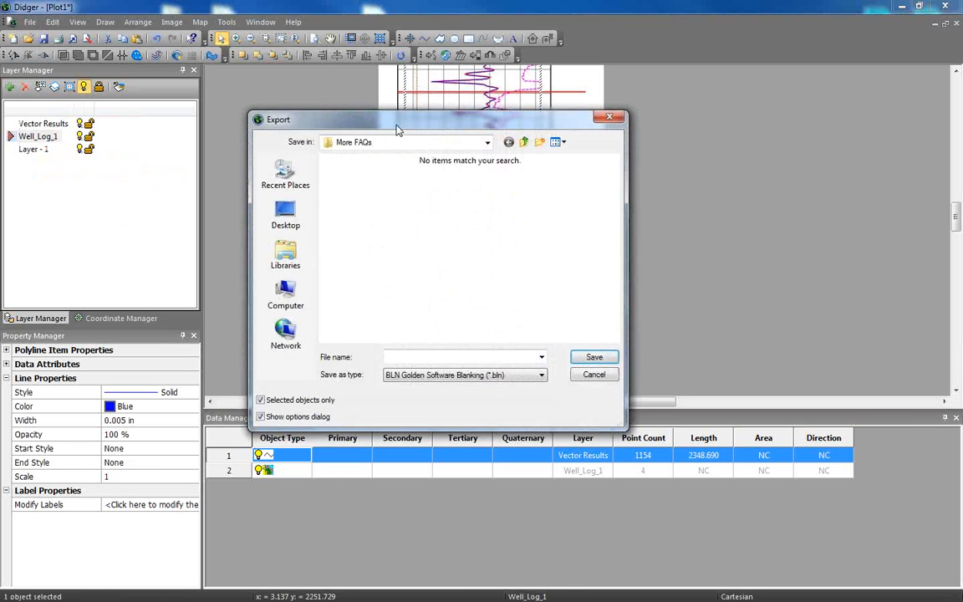
drag(392, 127, 362, 109)
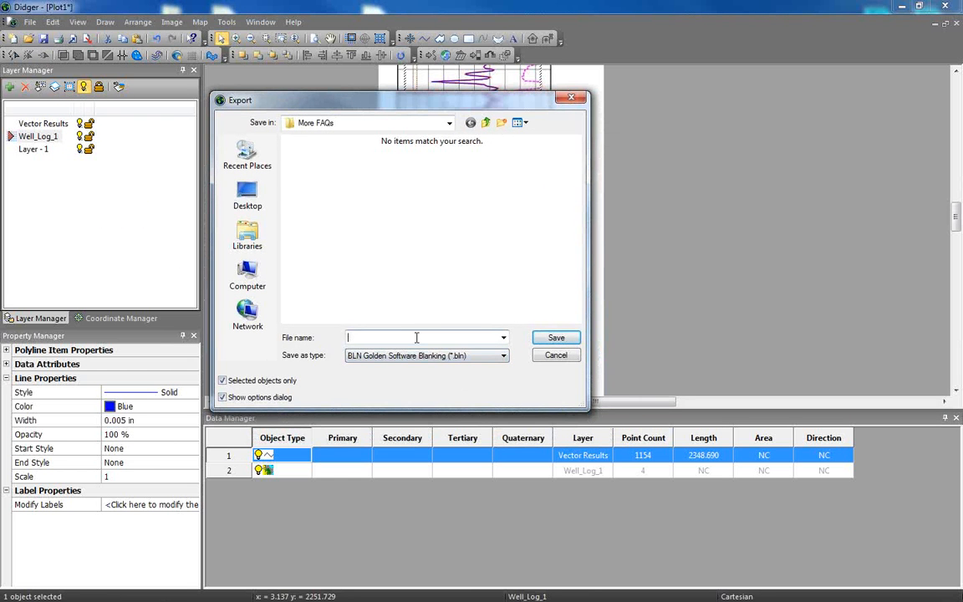
text(CUrve_1)
key(BackSpace)
key(BackSpace)
key(BackSpace)
key(BackSpace)
key(BackSpace)
key(BackSpace)
text(urve_2)
key(BackSpace)
text(1)
click(422, 355)
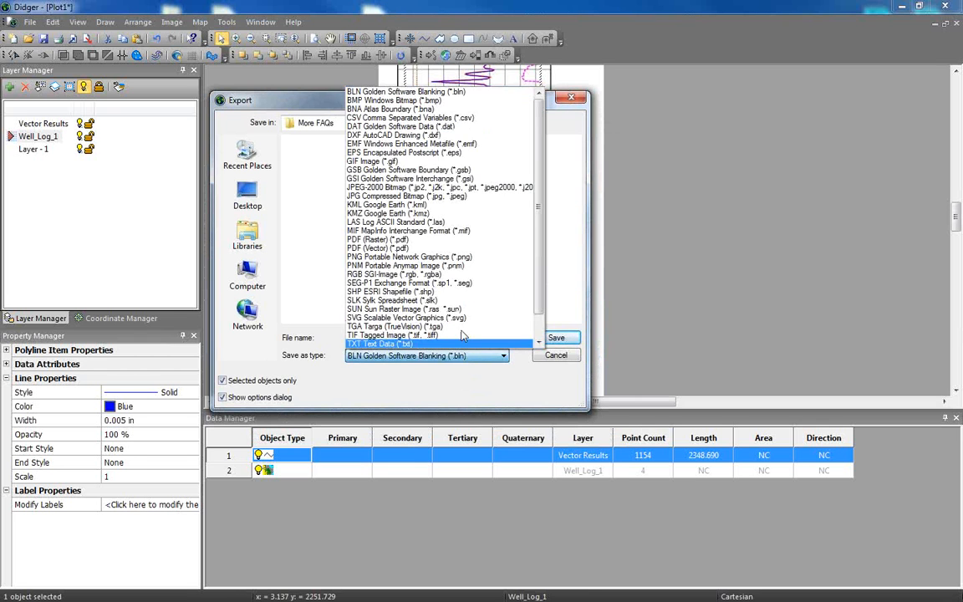
click(433, 222)
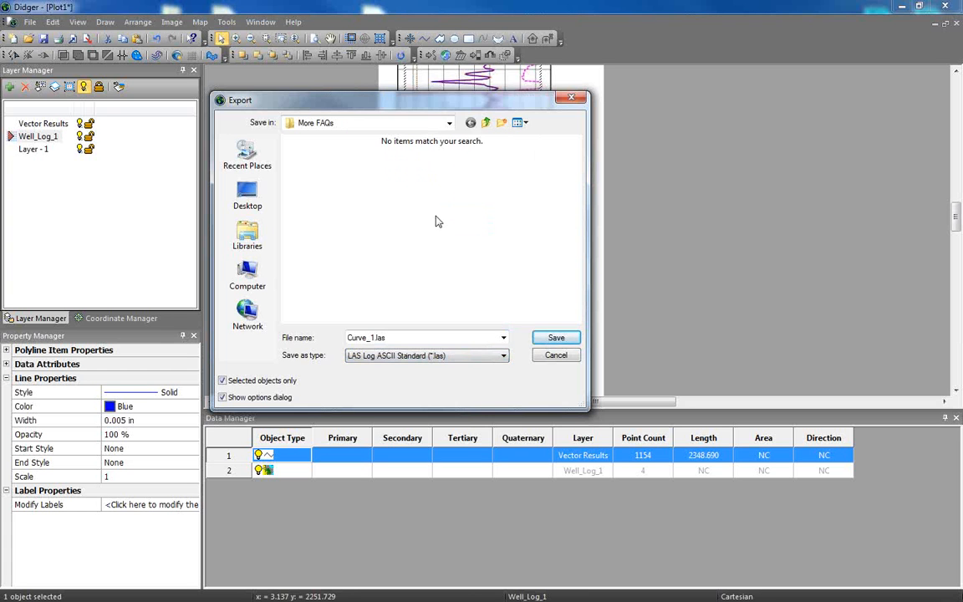
click(556, 338)
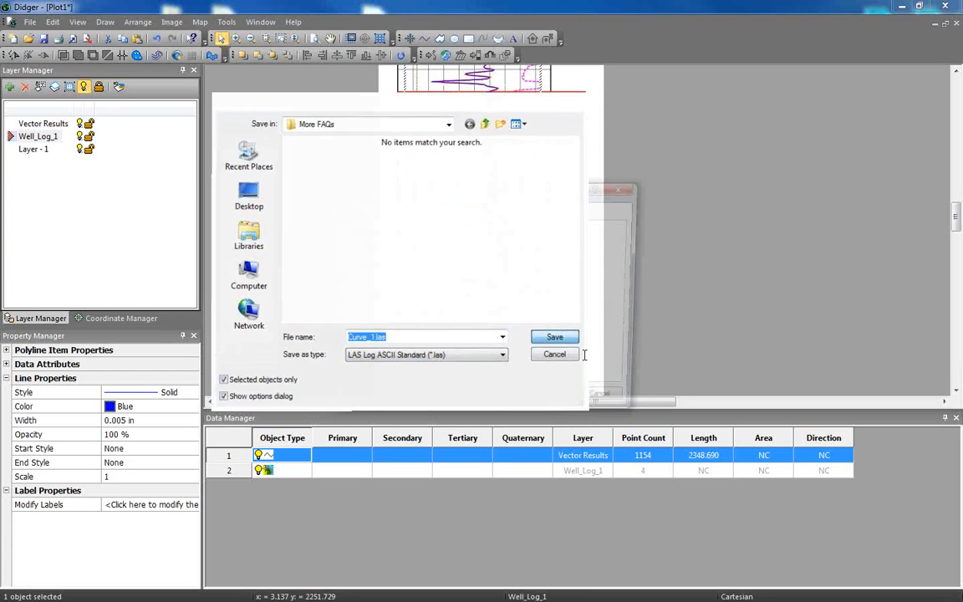
Set the LAS export to start depth 2150, ending depth 2350 and step 5, leaving the well information blank.
drag(450, 195, 419, 153)
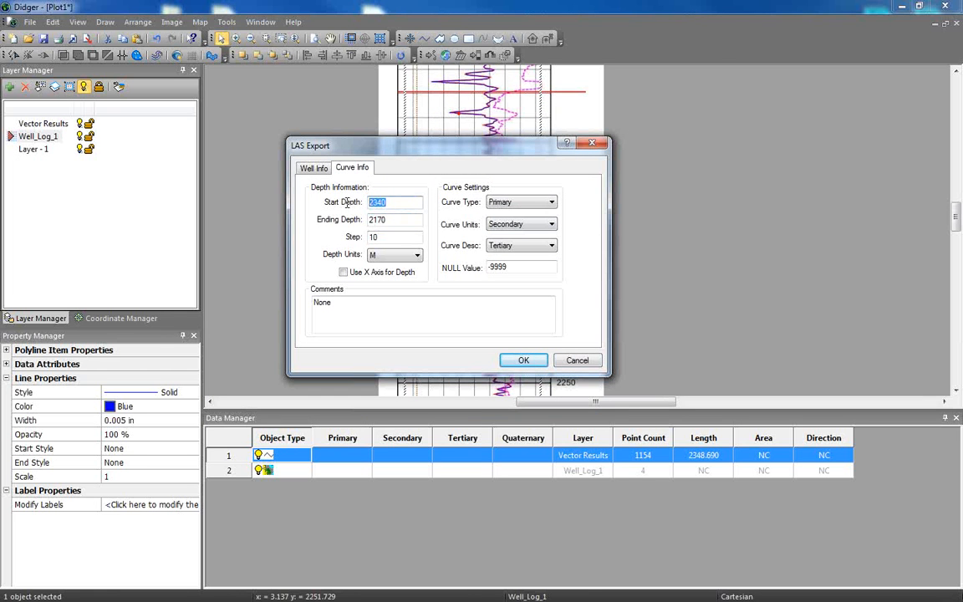
text(2150)
key(Tab)
text(2350)
key(Tab)
text(5)
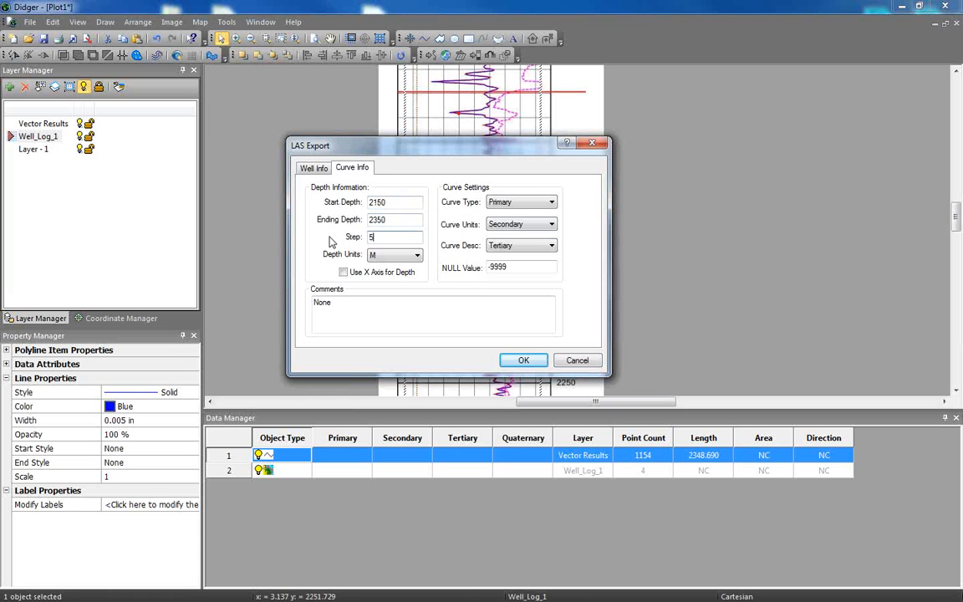
click(315, 170)
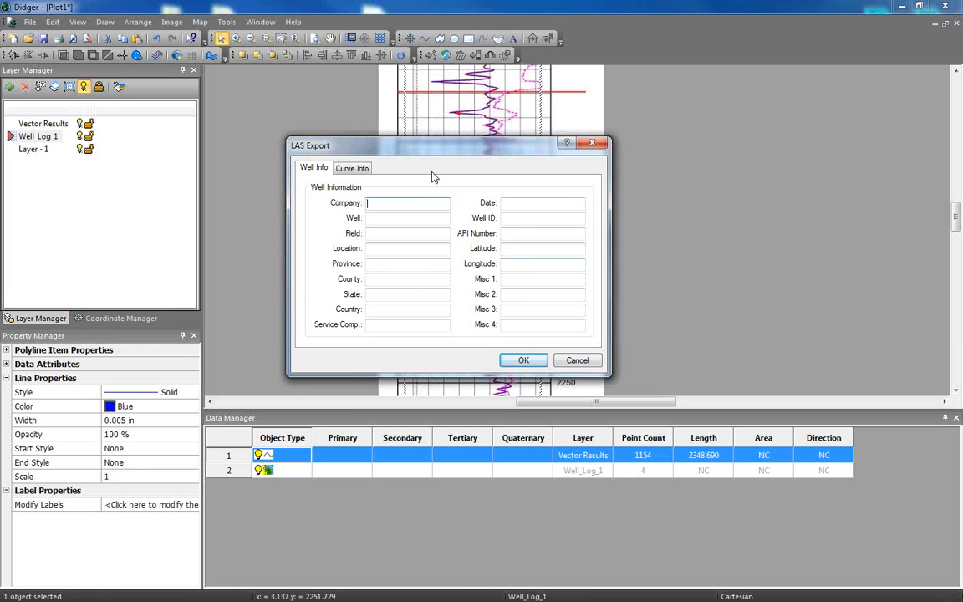
click(348, 167)
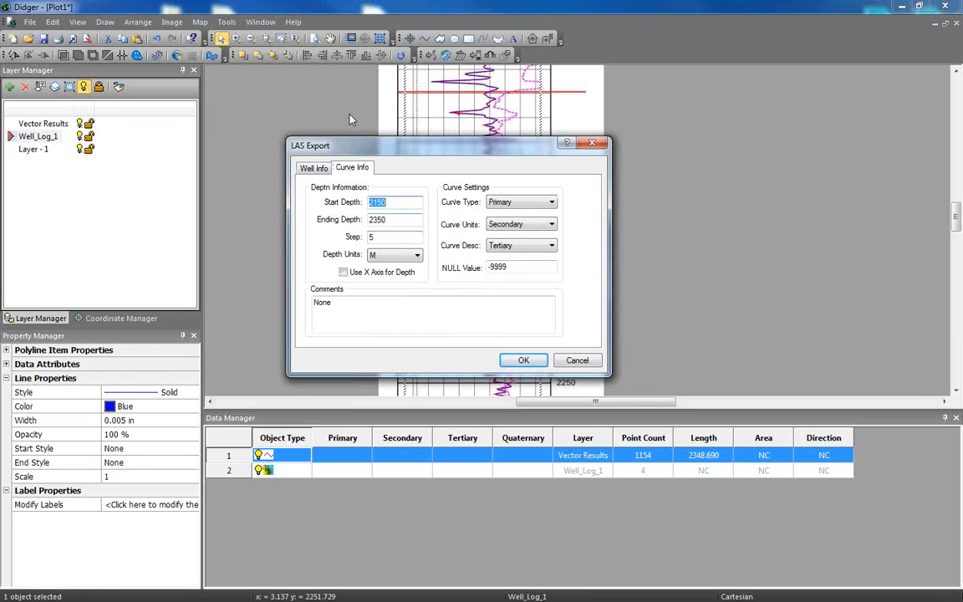
click(523, 361)
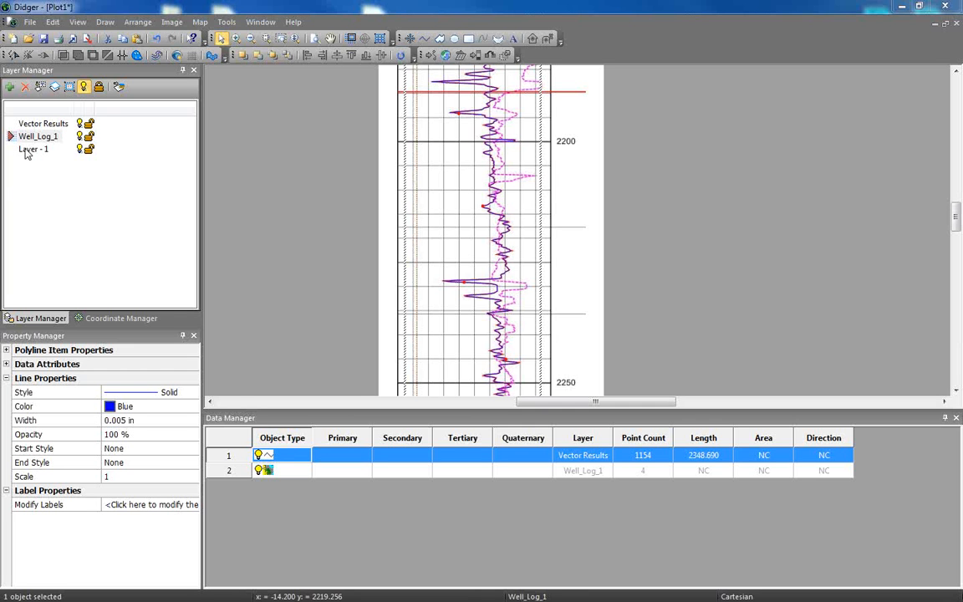
Examine the depth and curve values of Curve_1.las in Notepad and close the file.
drag(25, 151, 519, 103)
drag(453, 339, 452, 546)
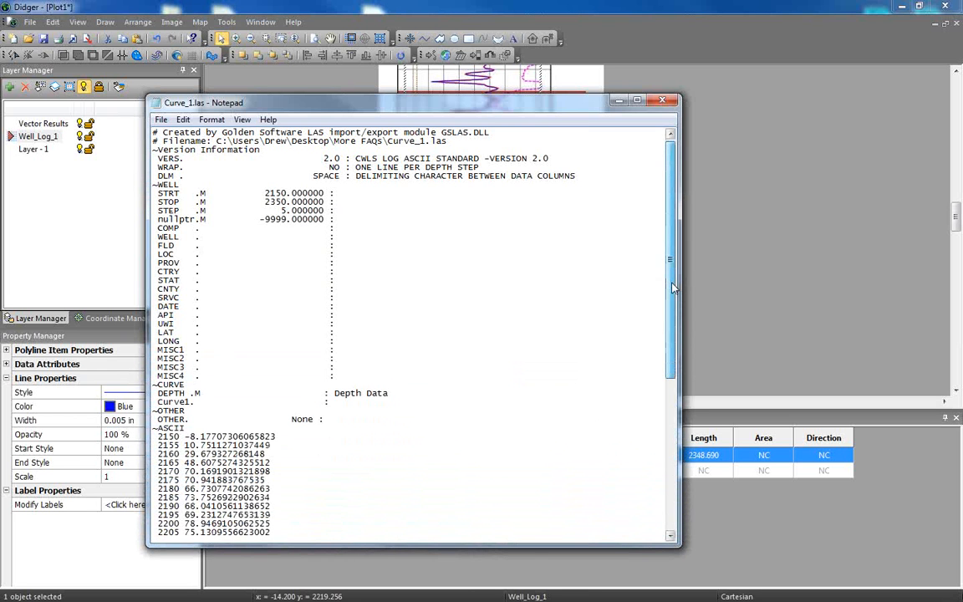
drag(676, 284, 690, 438)
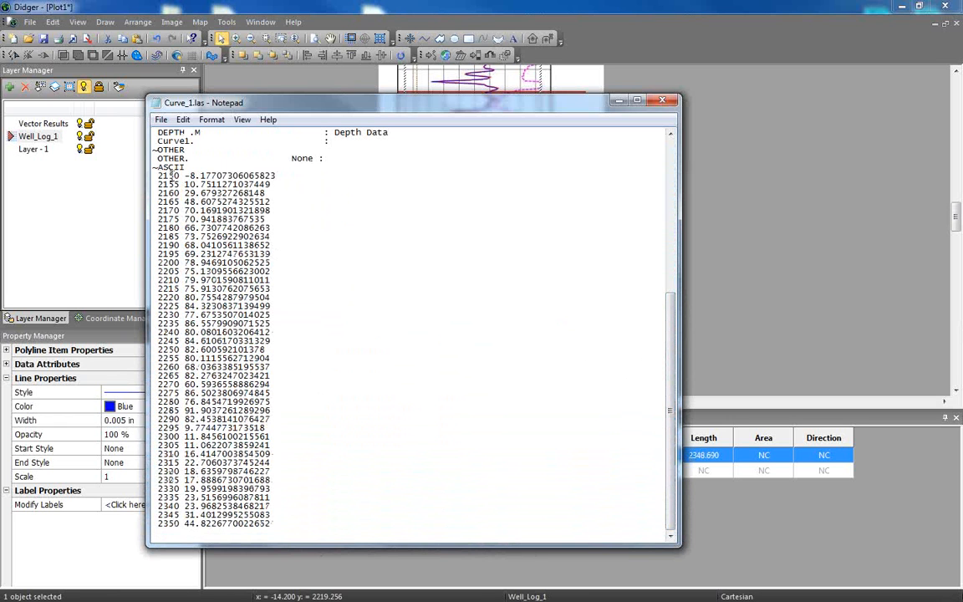
drag(157, 174, 180, 219)
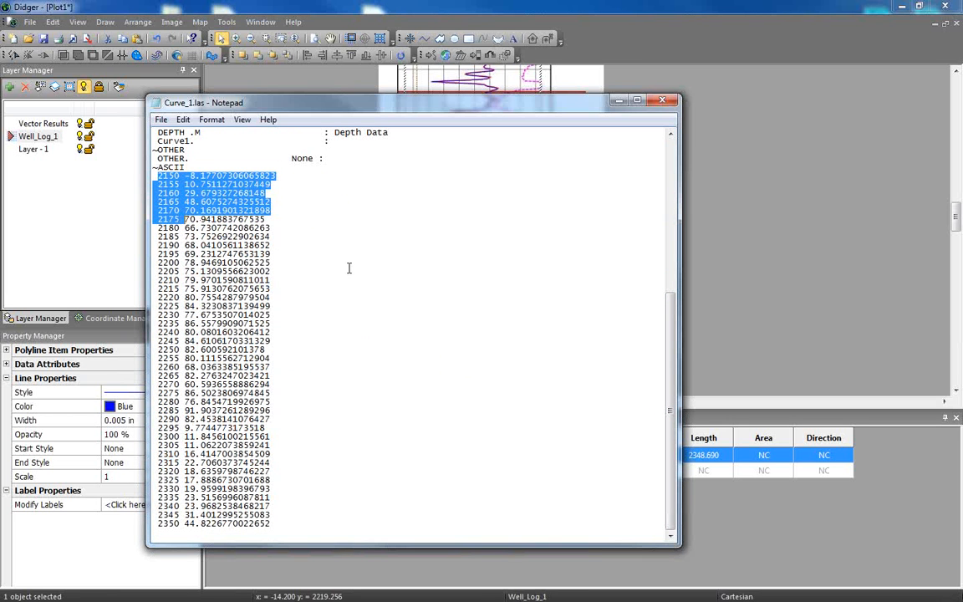
click(314, 241)
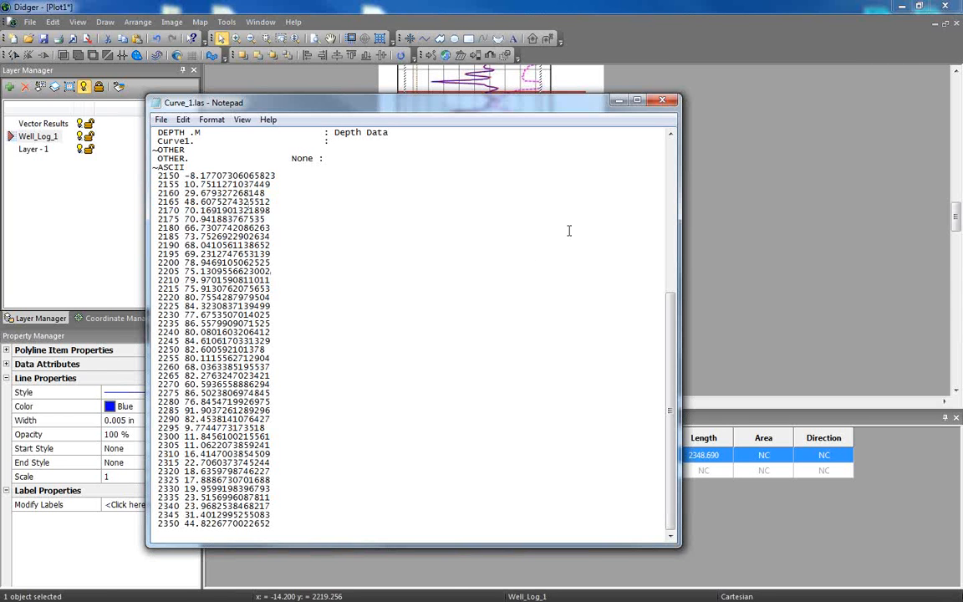
click(662, 102)
click(662, 102)
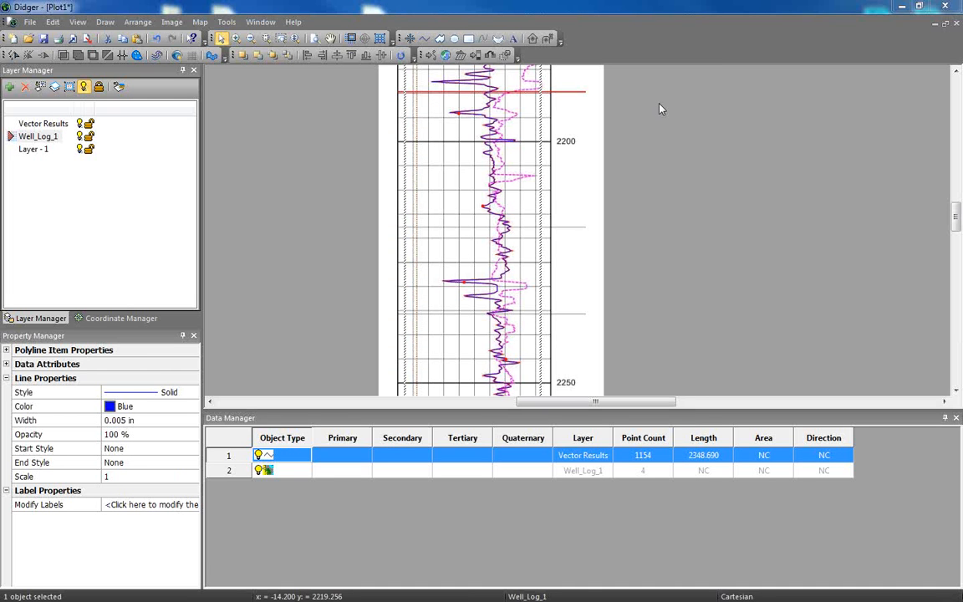
Examine the Vectorize Image settings for the Well_Log_1 image and leave them without vectorizing.
click(328, 471)
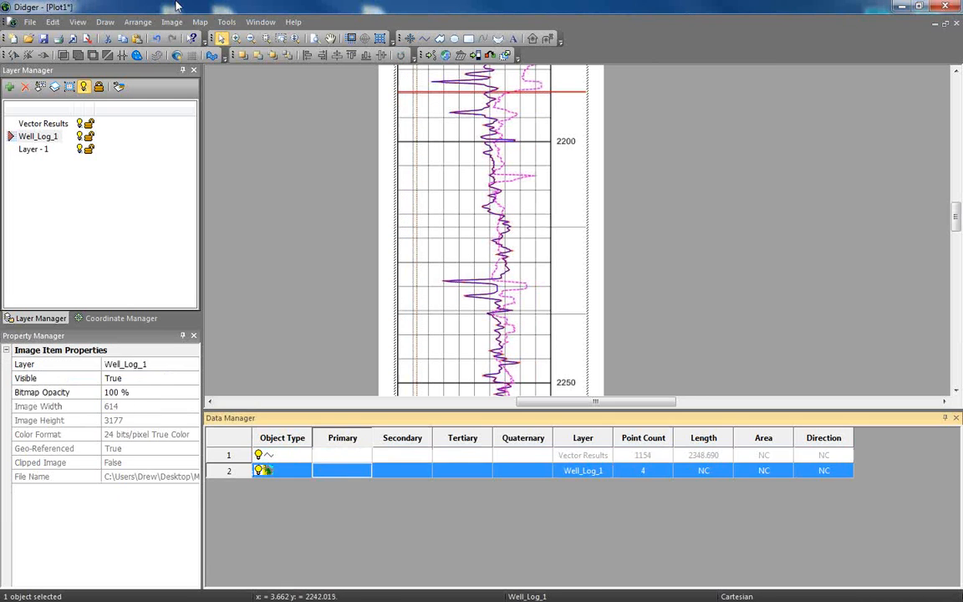
click(172, 22)
click(228, 49)
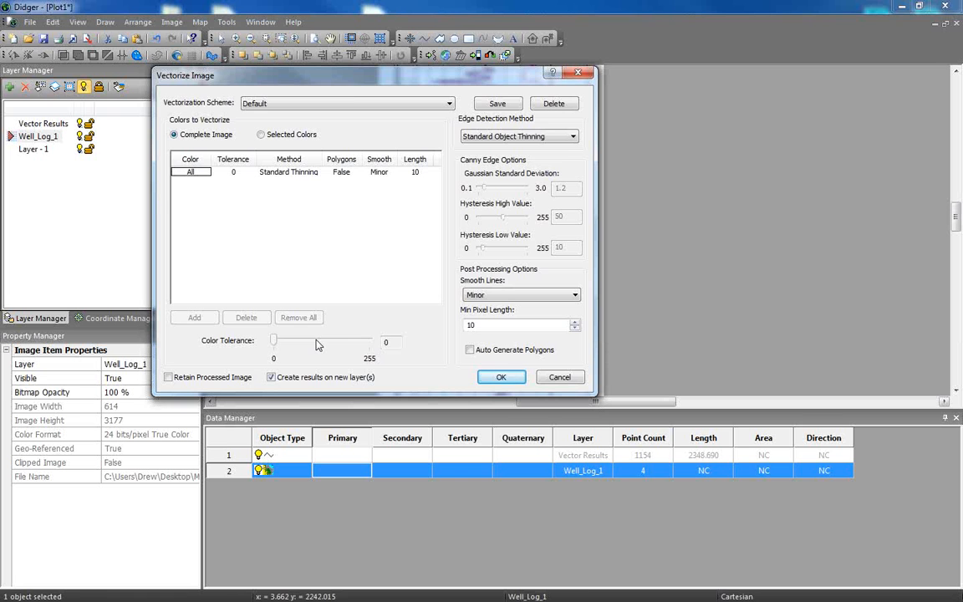
click(572, 380)
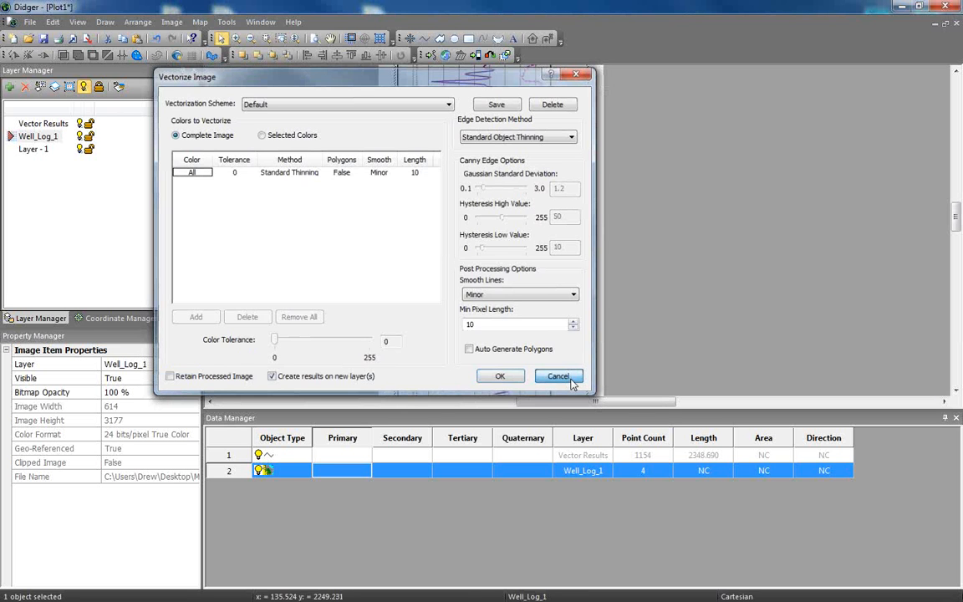
click(571, 380)
Open the project Log_Curve_2.pjt, discarding the changes to Plot1.
click(30, 22)
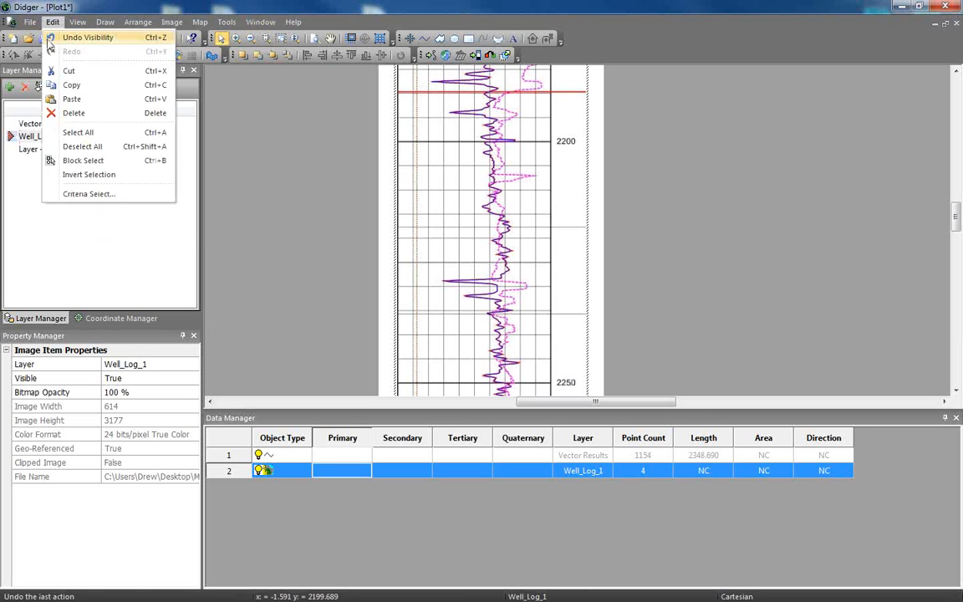
click(455, 259)
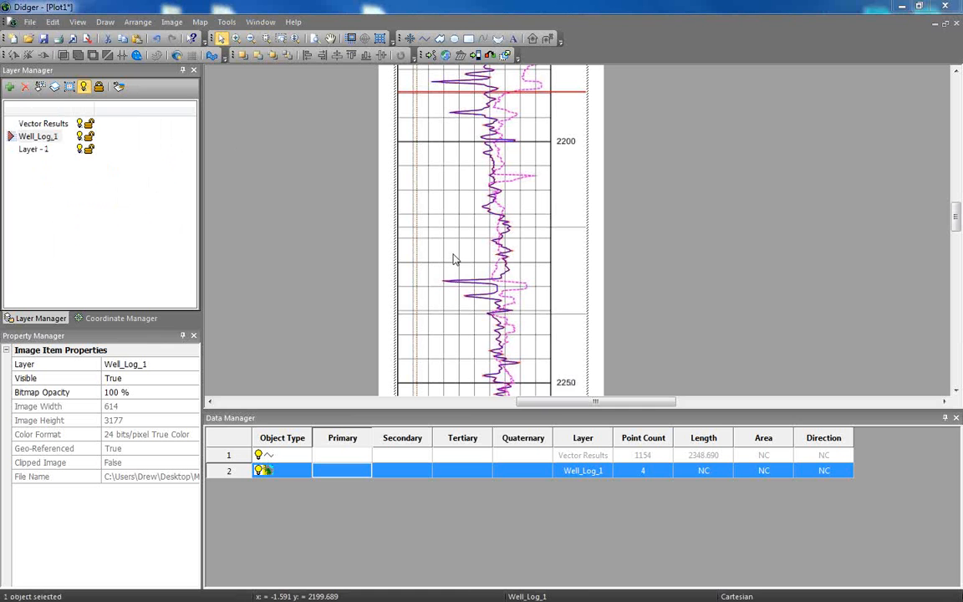
key(ctrl+o)
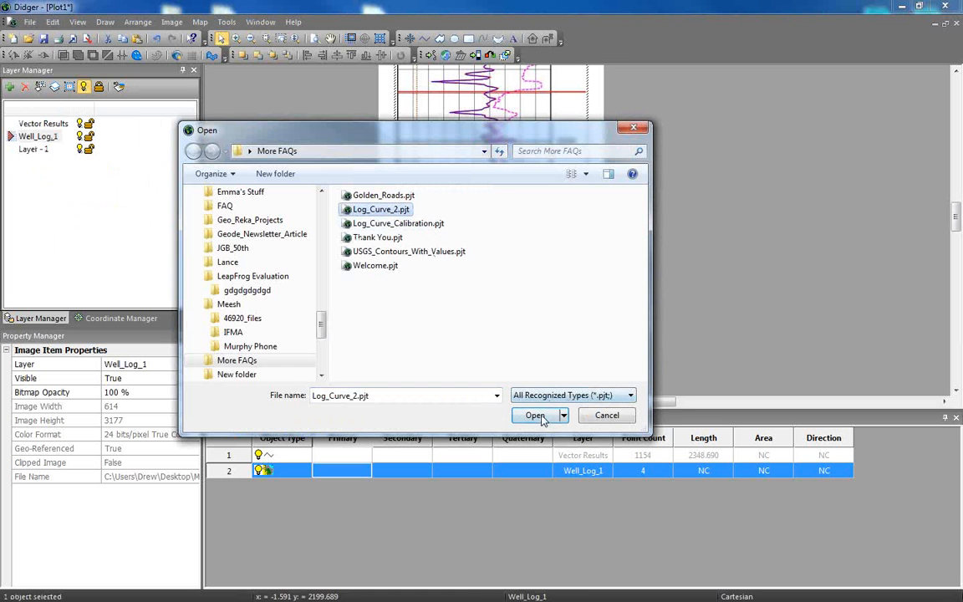
click(535, 416)
click(500, 337)
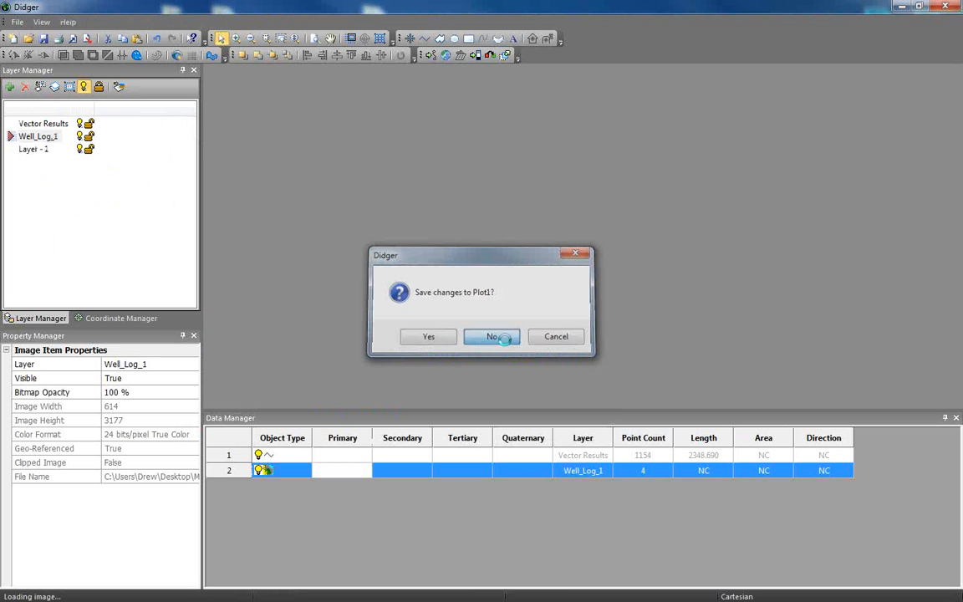
click(502, 337)
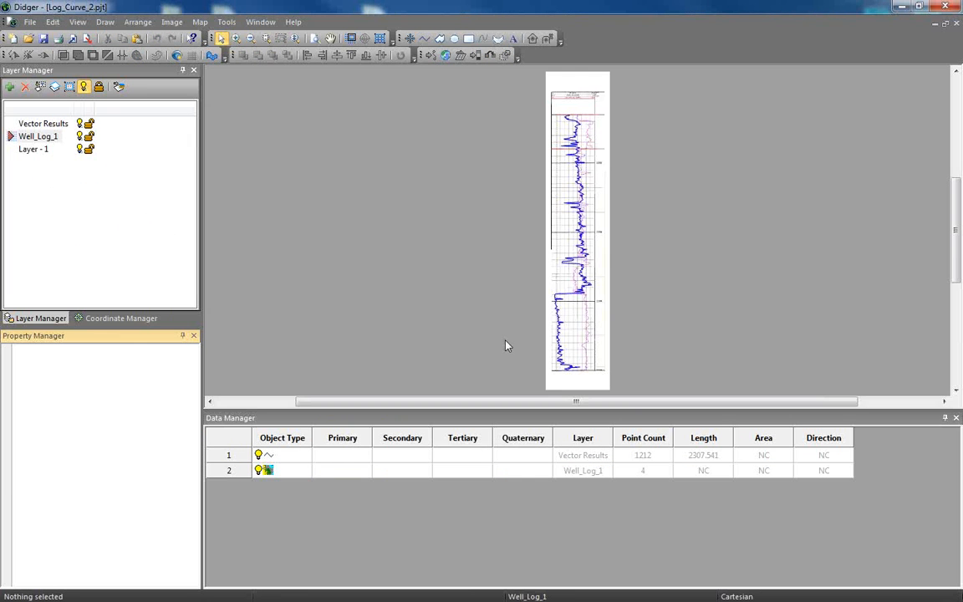
click(323, 471)
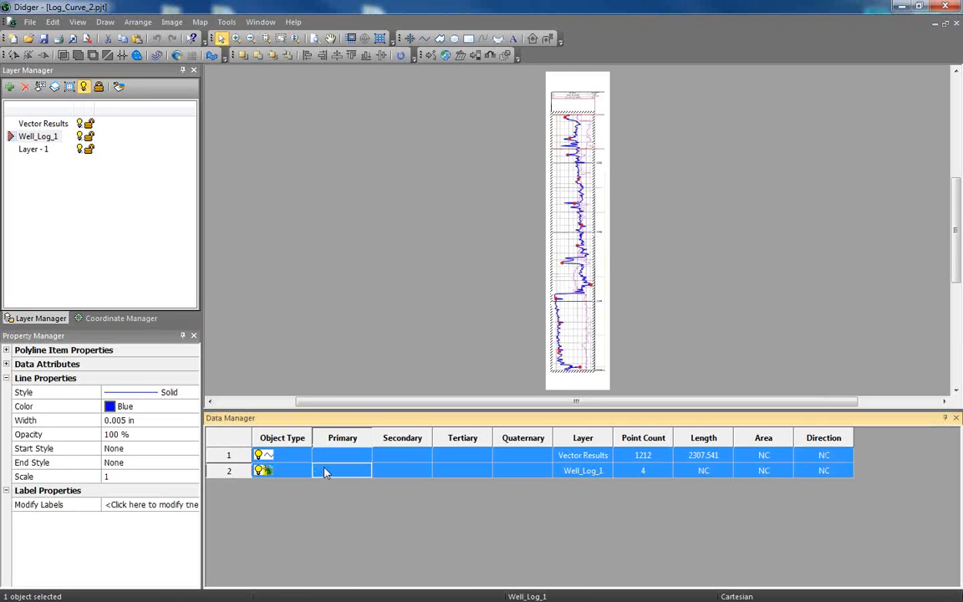
click(170, 22)
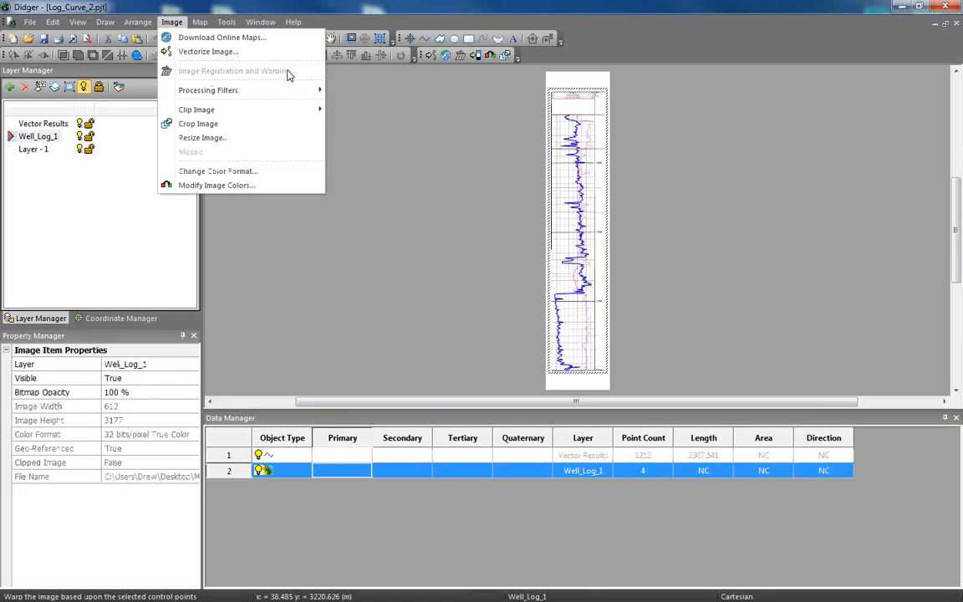
click(443, 204)
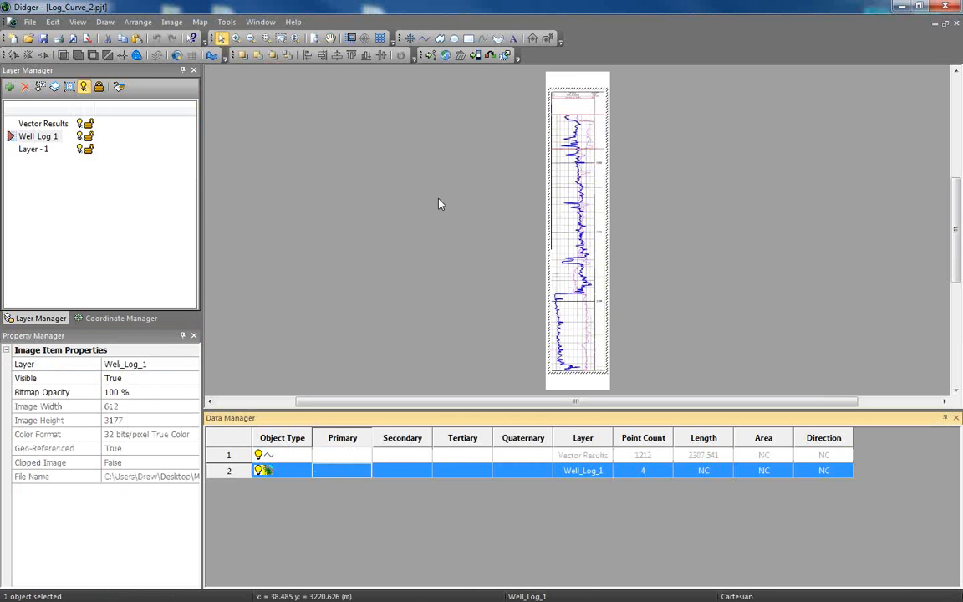
click(287, 457)
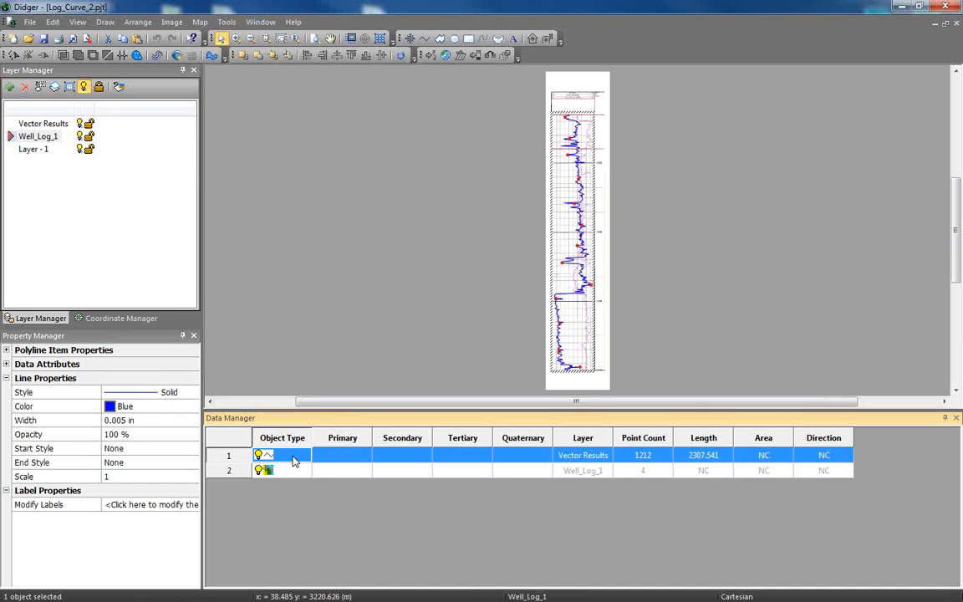
click(200, 22)
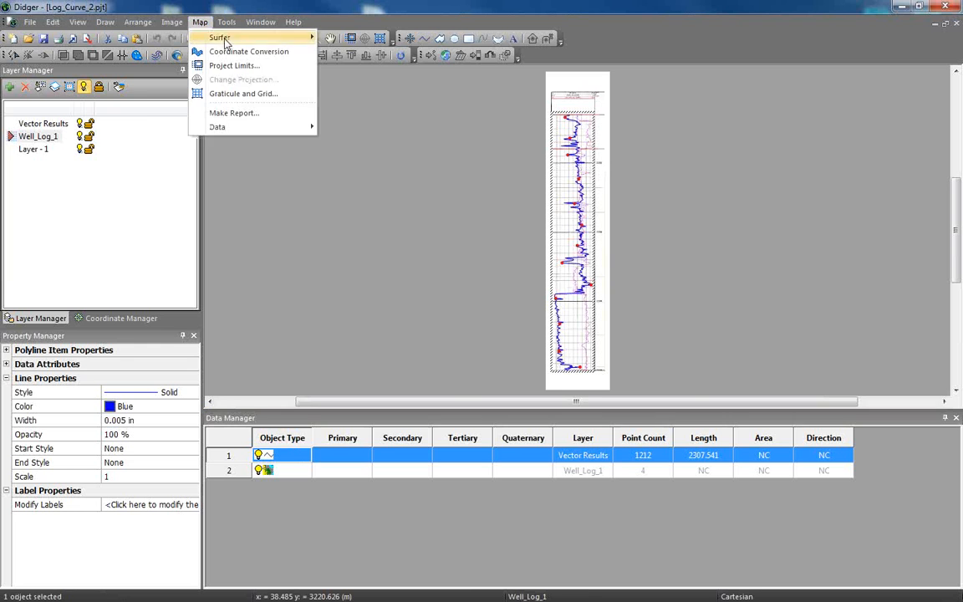
click(238, 51)
drag(265, 29, 280, 48)
click(365, 87)
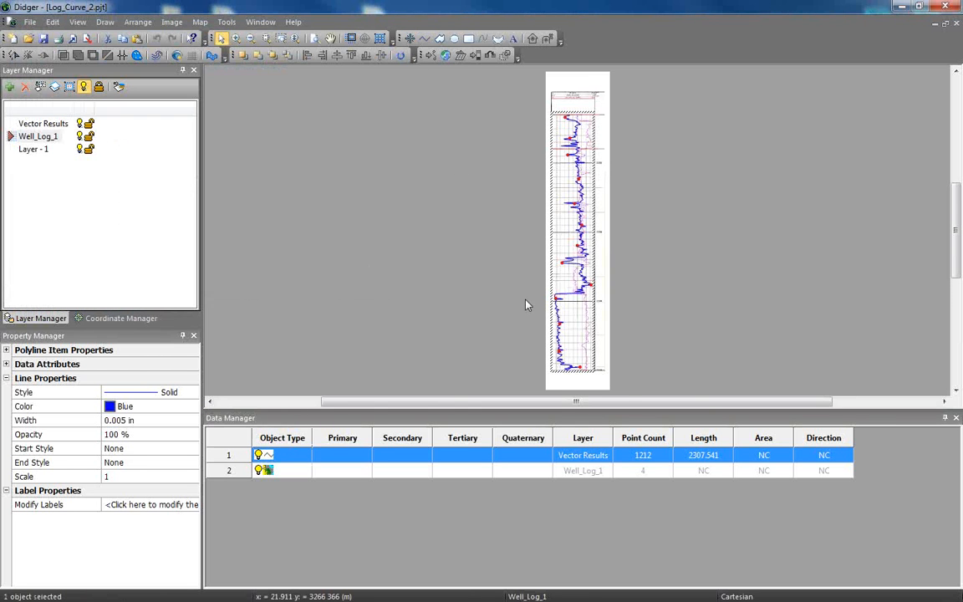
Select the Well_Log_1 image and open the Coordinate Conversion settings with the 2250 and 2300 depth lines in view.
scroll(522, 304, up, 3)
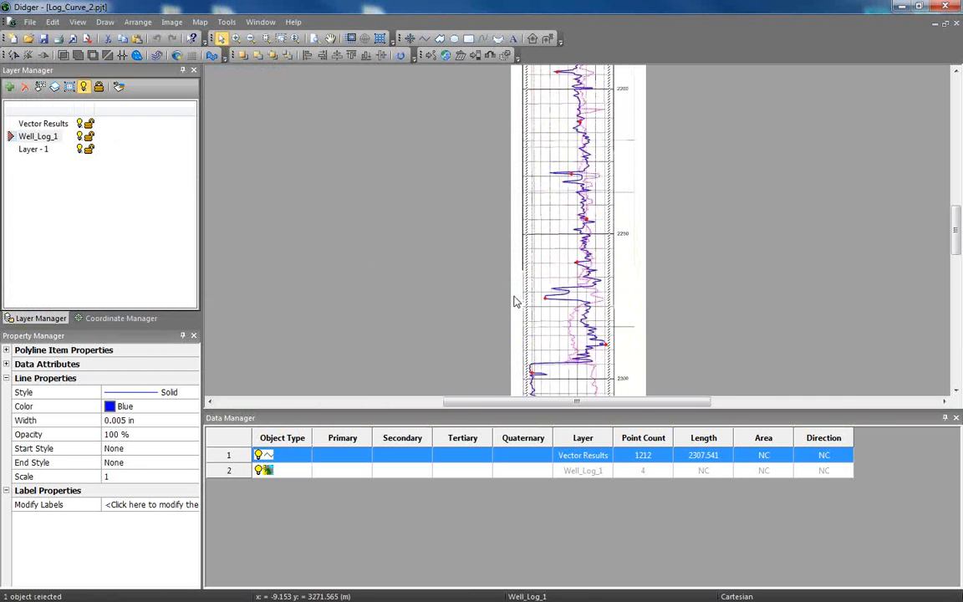
click(300, 469)
scroll(684, 306, up, 2)
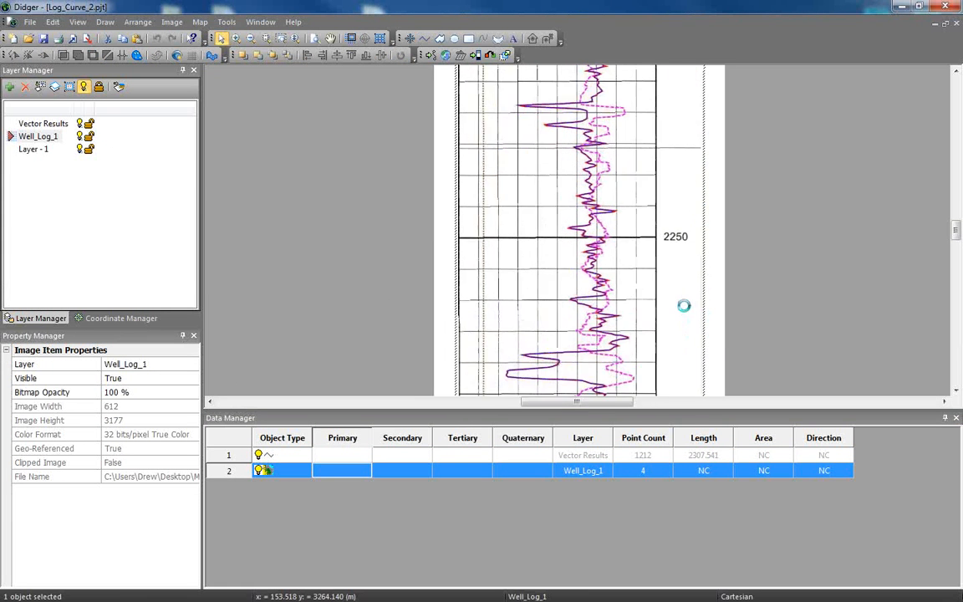
scroll(684, 306, up, 2)
drag(684, 306, 651, 99)
scroll(658, 109, down, 1)
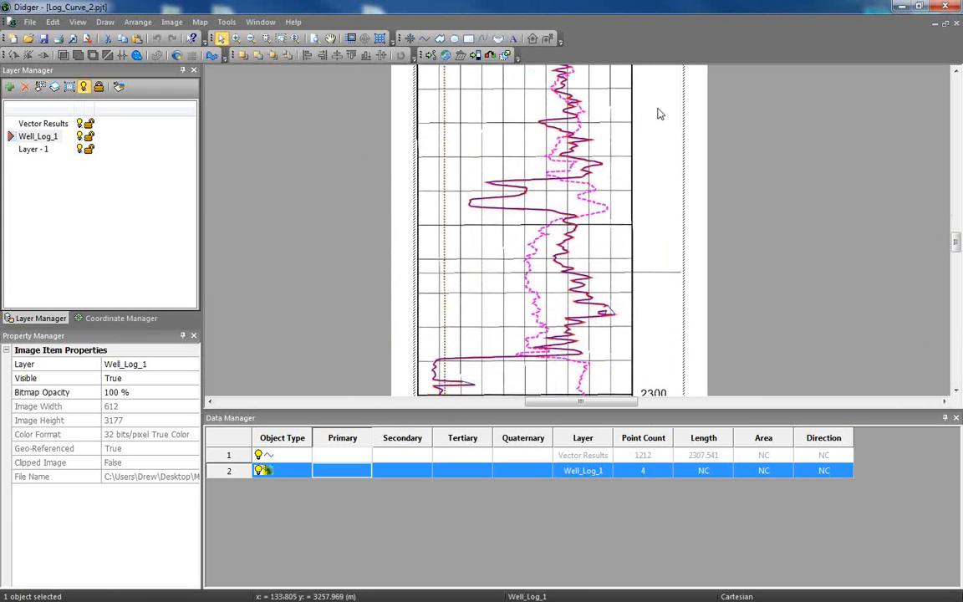
scroll(658, 113, down, 1)
click(201, 22)
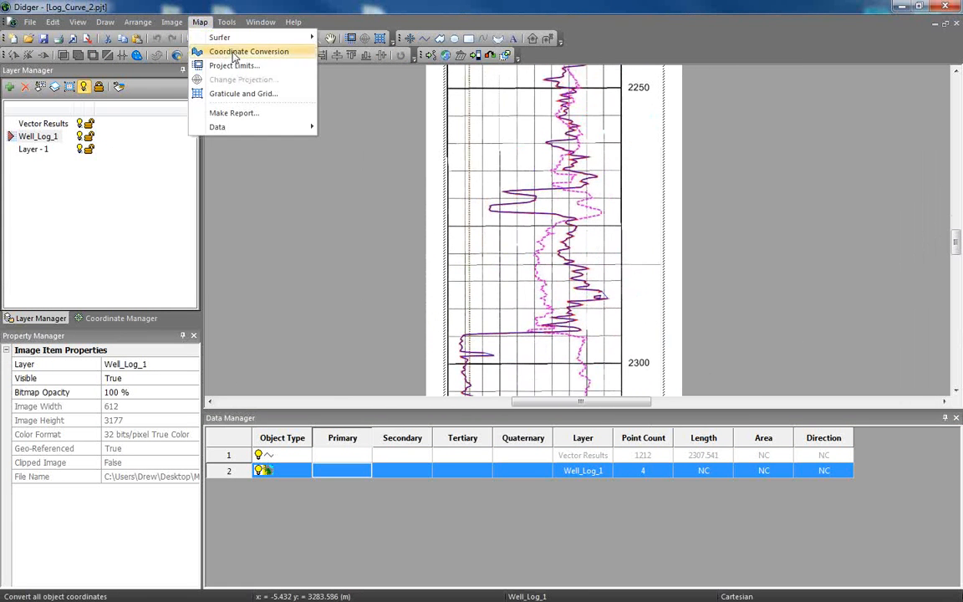
click(235, 52)
drag(233, 28, 259, 75)
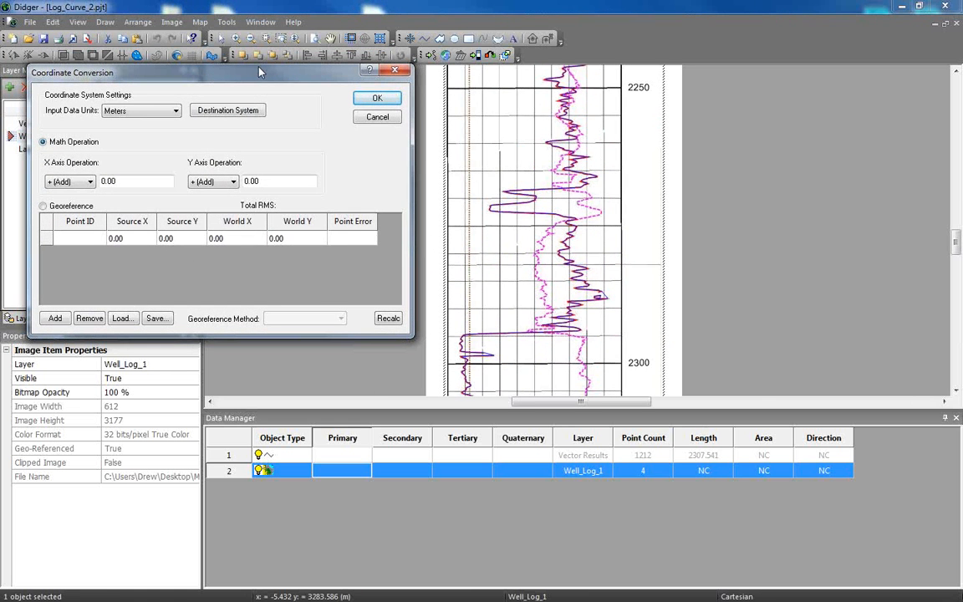
Set the coordinate conversion to georeference in meters and provide rows for four calibration points.
click(169, 111)
click(114, 192)
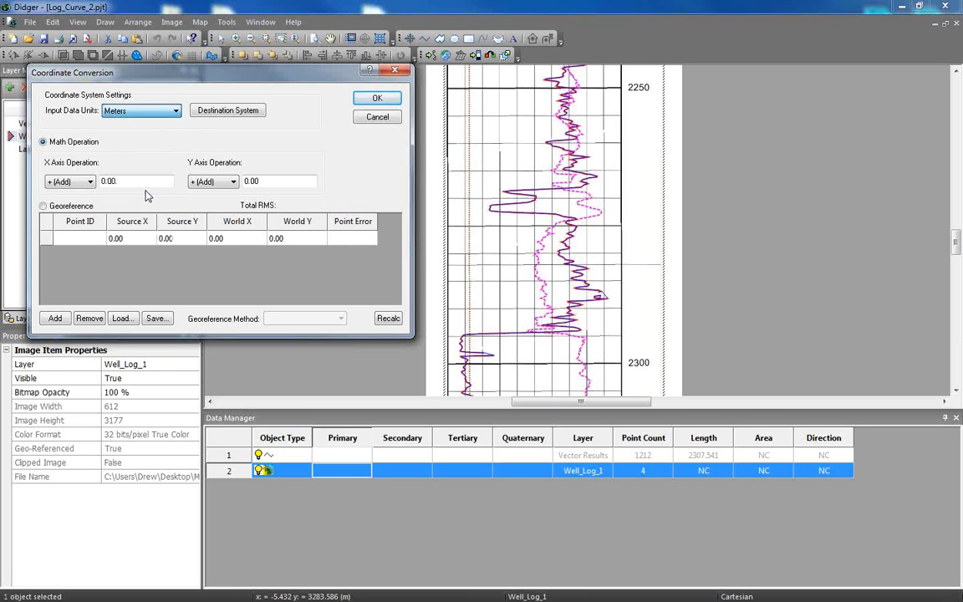
click(42, 206)
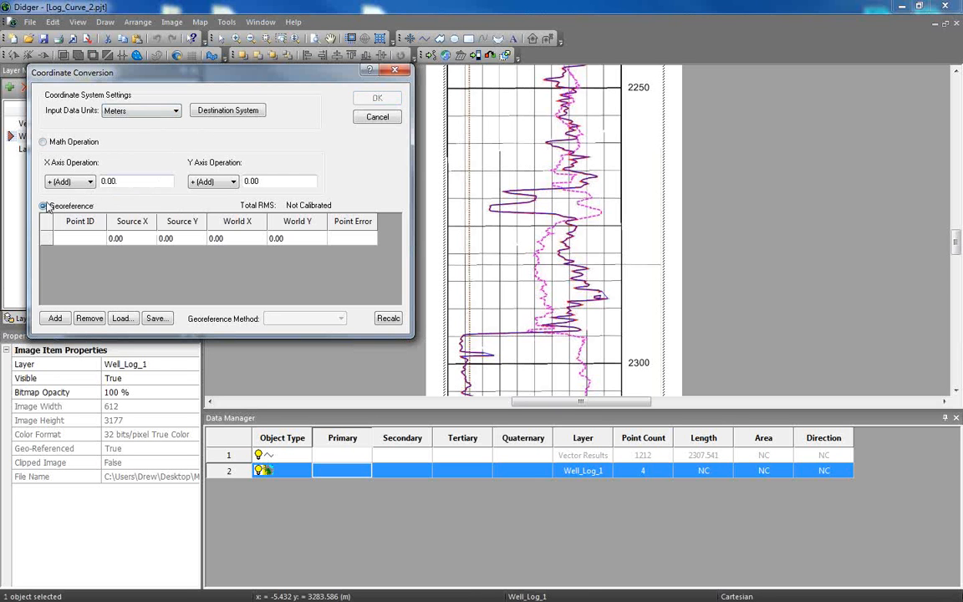
click(54, 318)
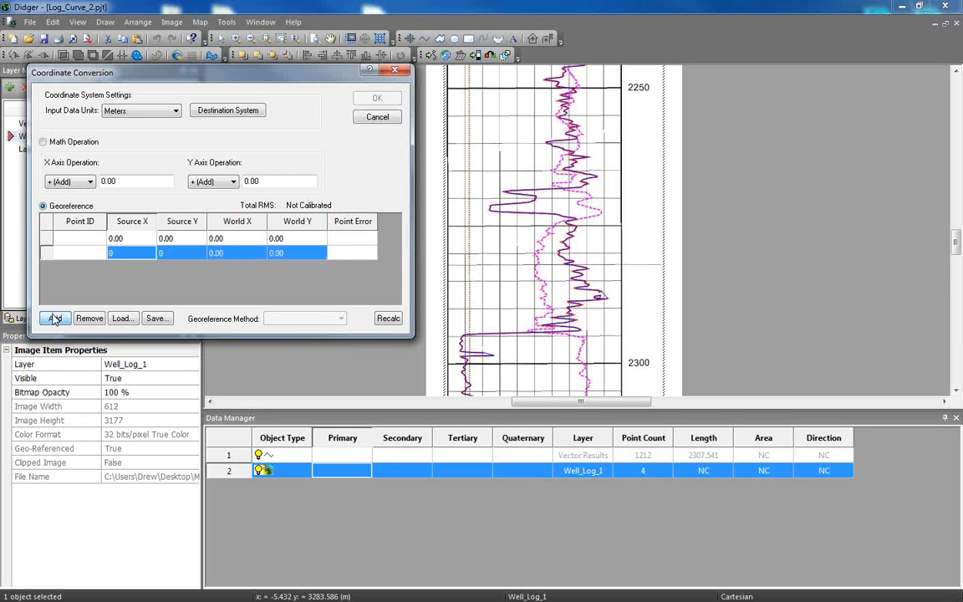
click(54, 319)
click(55, 318)
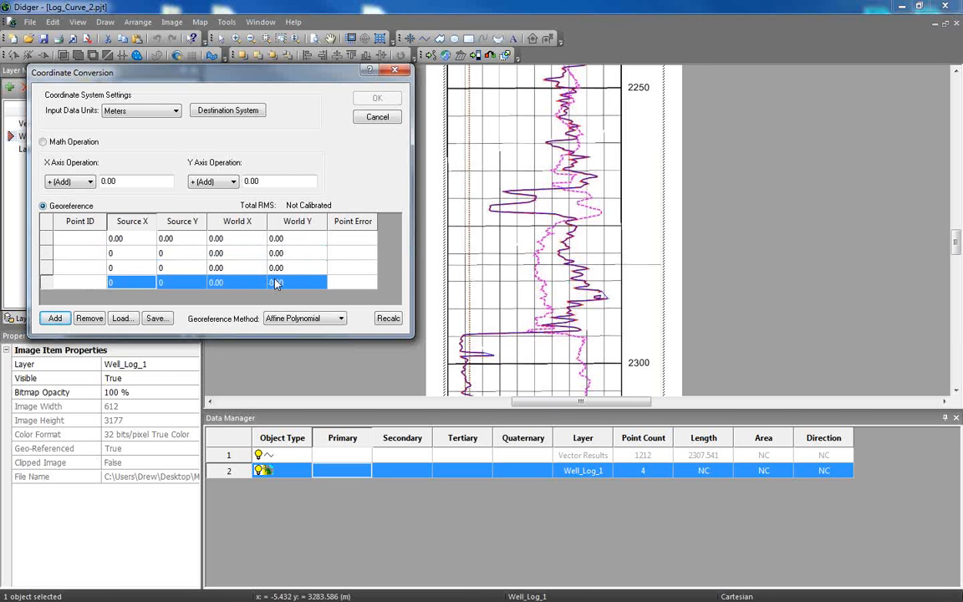
Pick the first two source points at the left and right ends of the log grid's 2250 depth line.
click(86, 238)
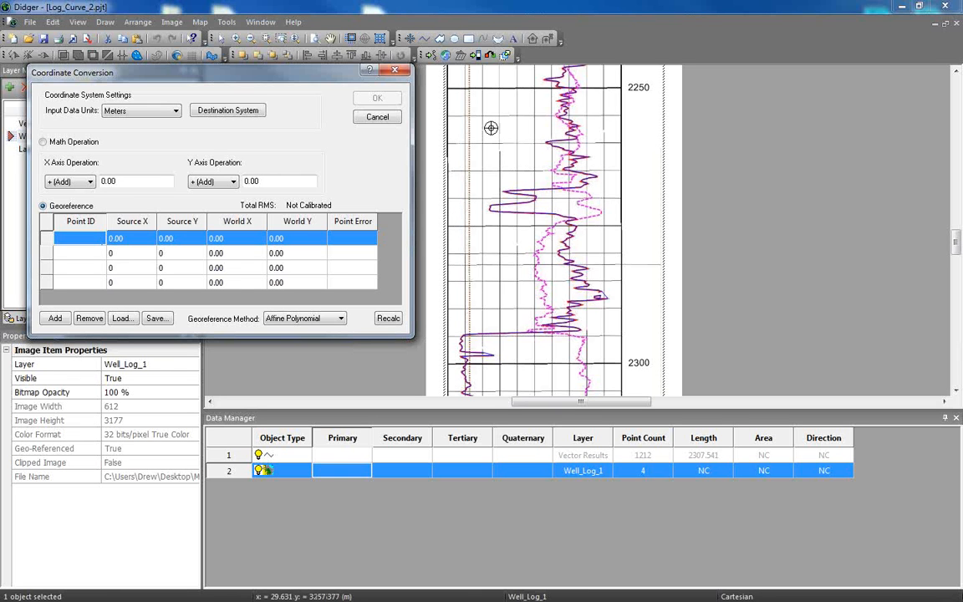
click(447, 88)
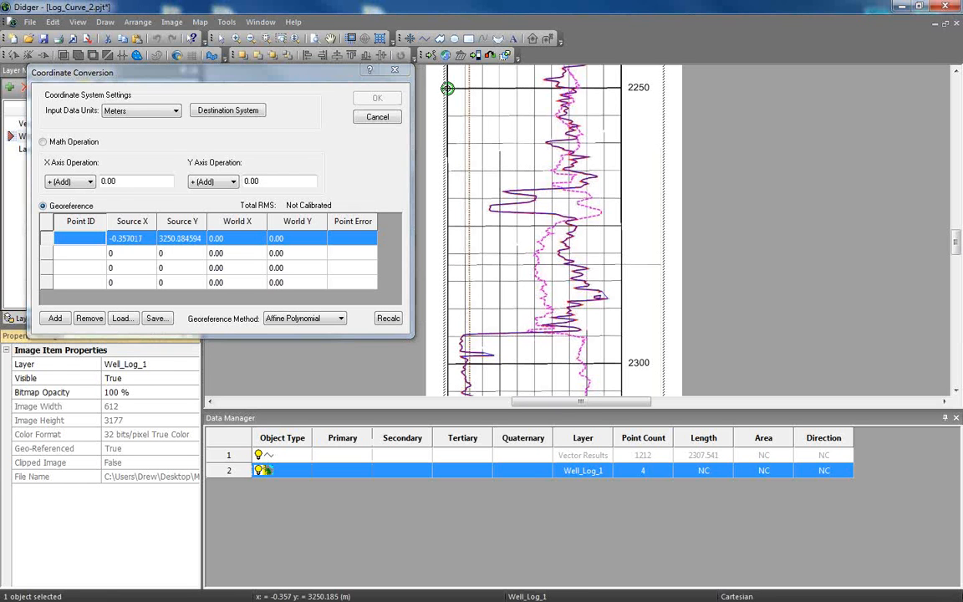
click(82, 253)
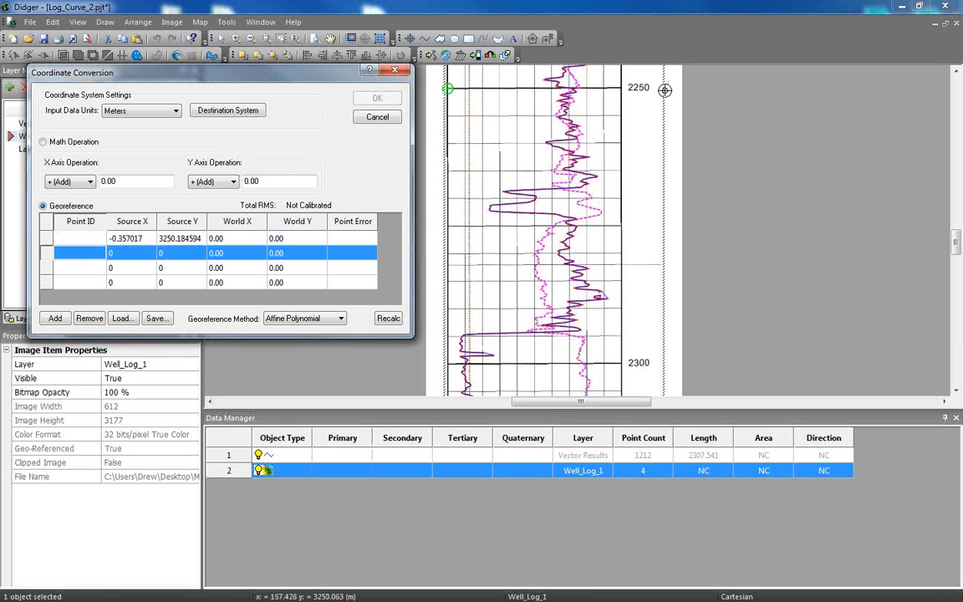
click(622, 87)
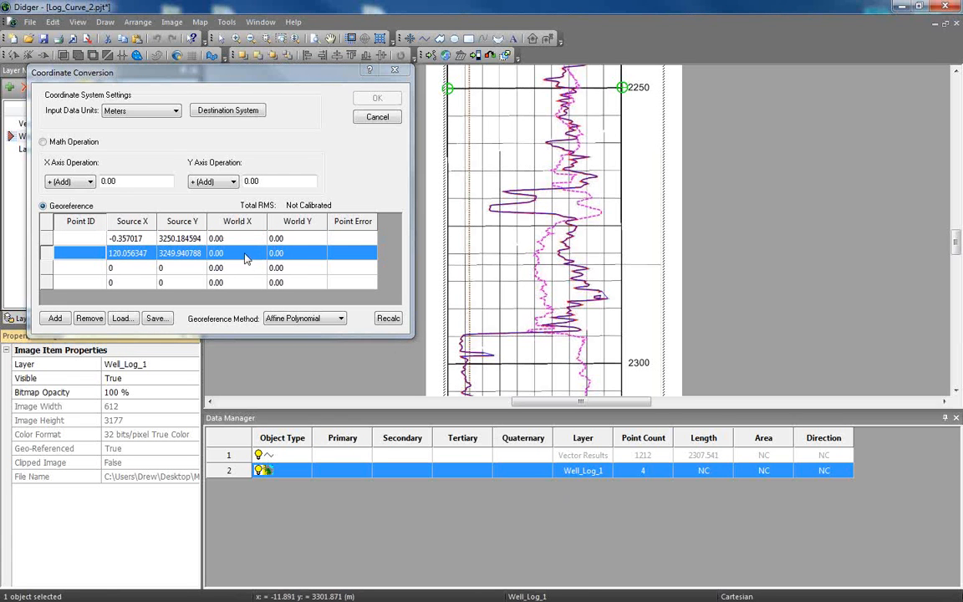
Set World Y to 2250 for the first two calibration points and World X to 120 for the second.
click(299, 242)
click(304, 240)
drag(304, 241, 238, 240)
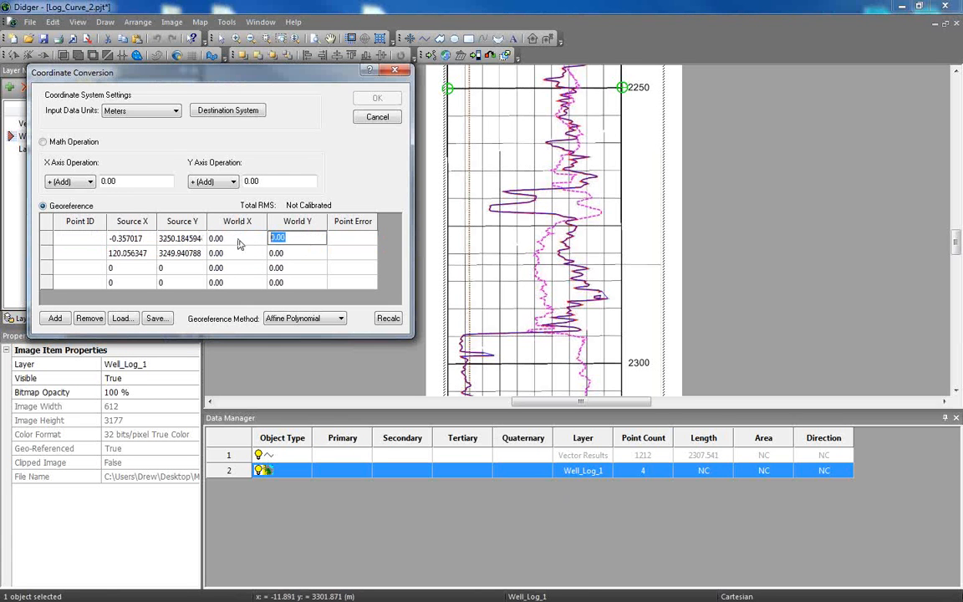
text(2250)
click(294, 253)
text(2250)
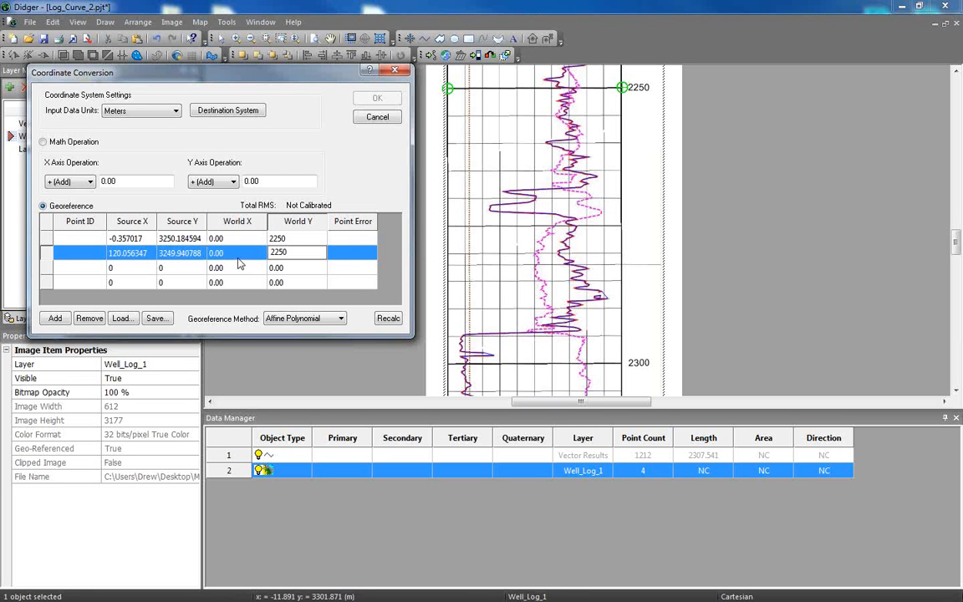
click(215, 253)
text(120)
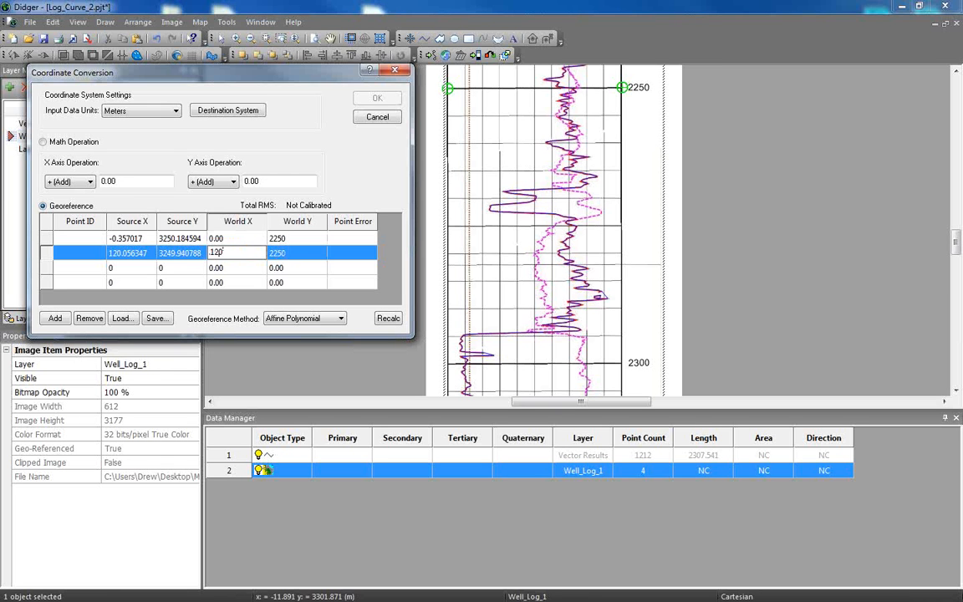
key(Return)
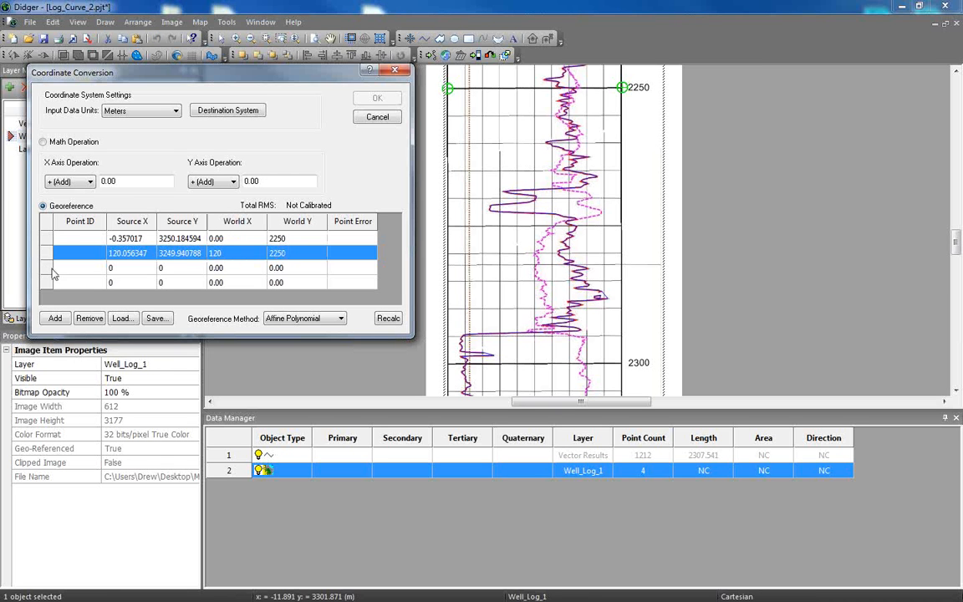
Pick the third and fourth source points at the left and right ends of the grid's 2300 depth line.
click(78, 276)
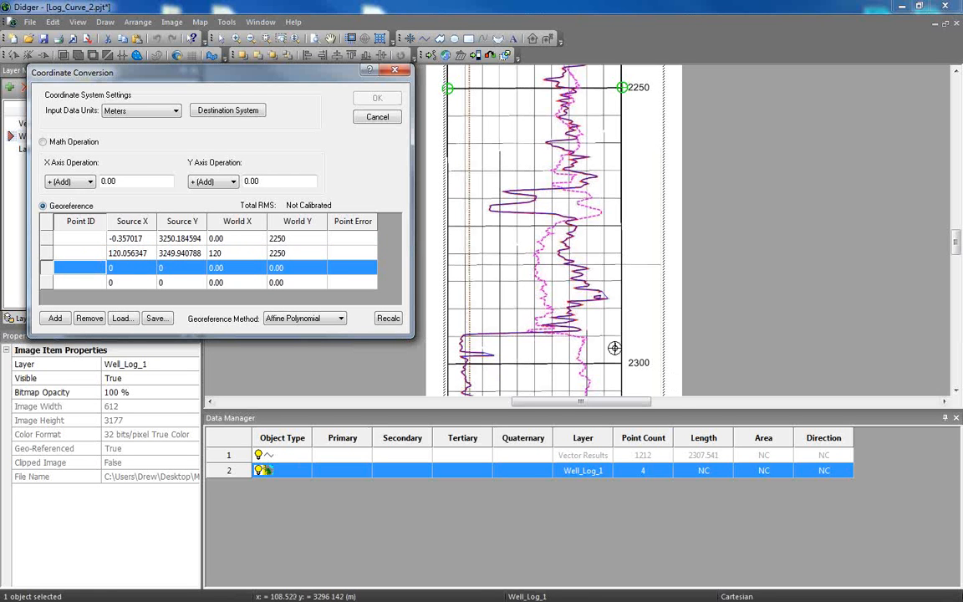
click(447, 363)
click(335, 282)
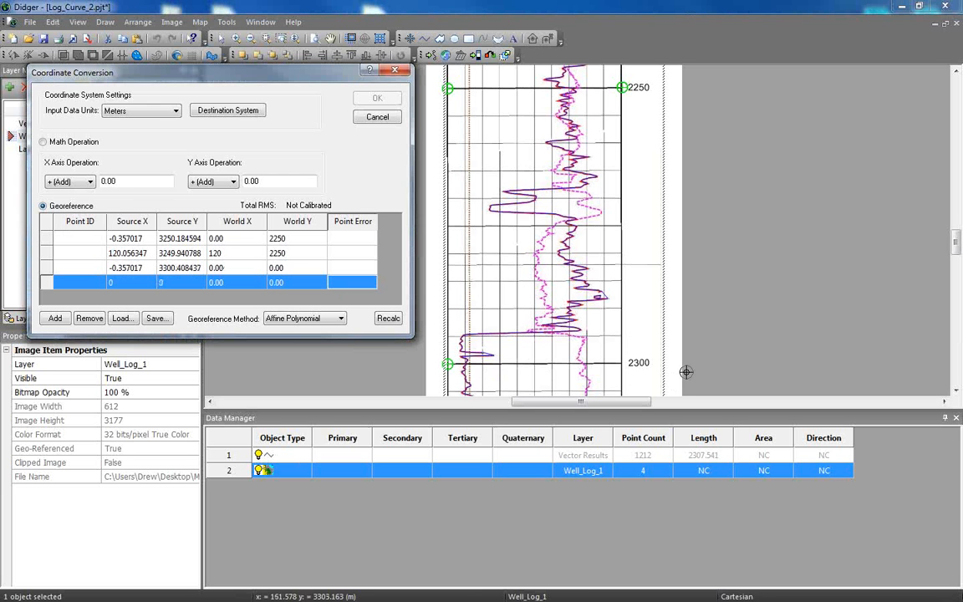
click(621, 362)
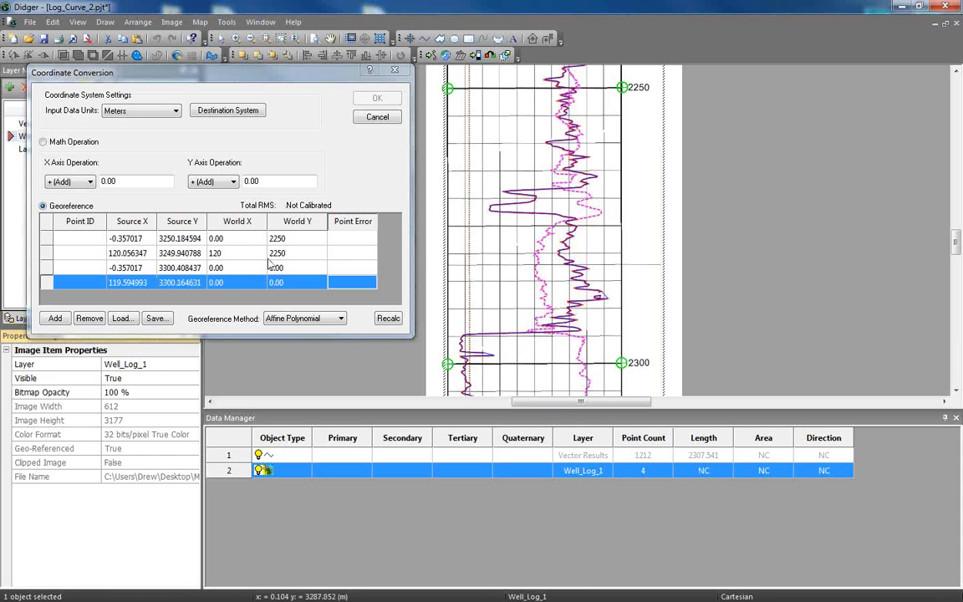
Set World Y to 2300 for the third and fourth calibration points and World X to 120 for the fourth.
click(284, 282)
click(296, 267)
drag(300, 274, 259, 276)
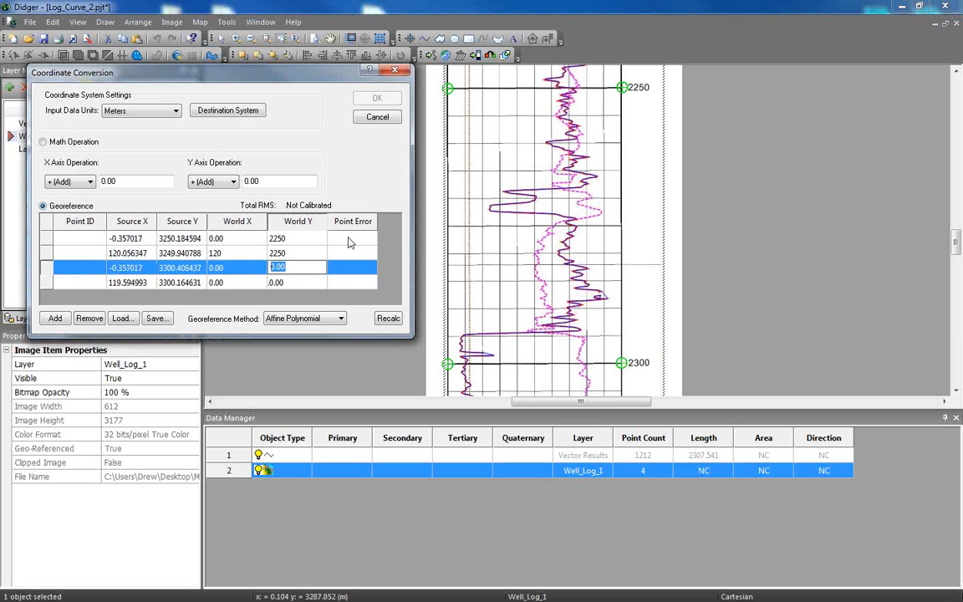
text(2300)
click(227, 286)
drag(228, 285, 114, 257)
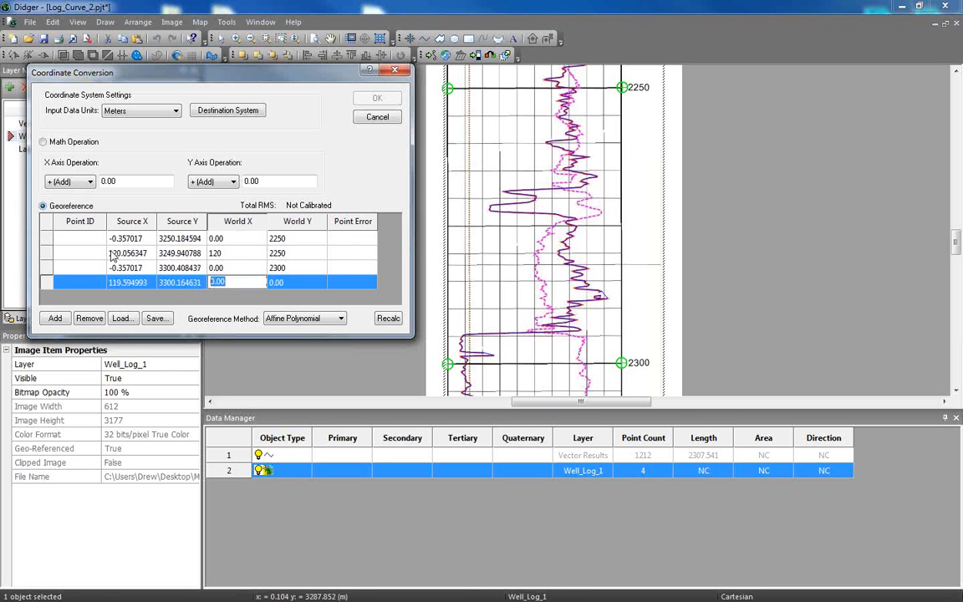
text(120)
click(309, 282)
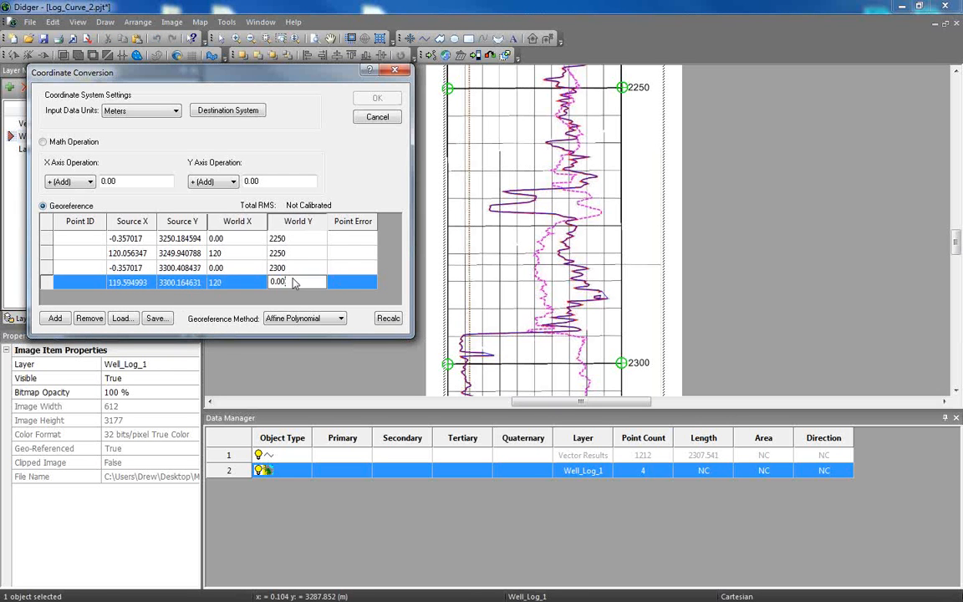
drag(318, 282, 240, 288)
text(2300)
Choose the Affine Polynomial georeference method and apply the coordinate conversion.
click(305, 319)
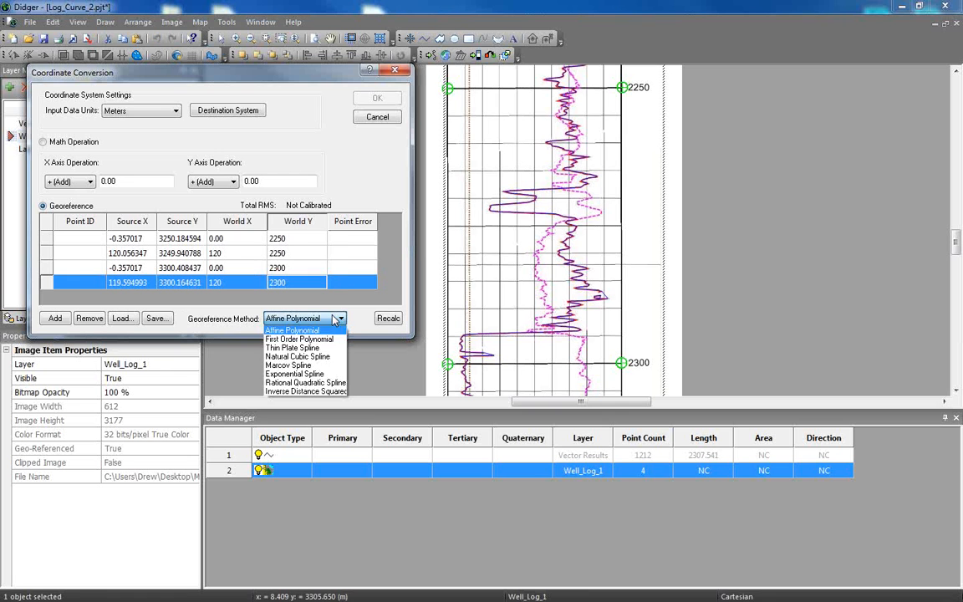
click(292, 330)
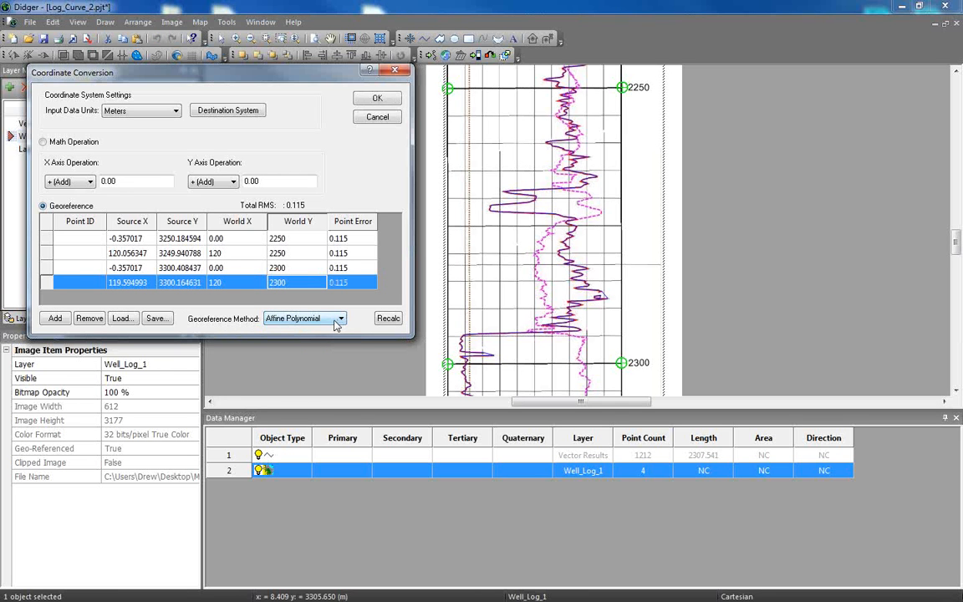
click(392, 100)
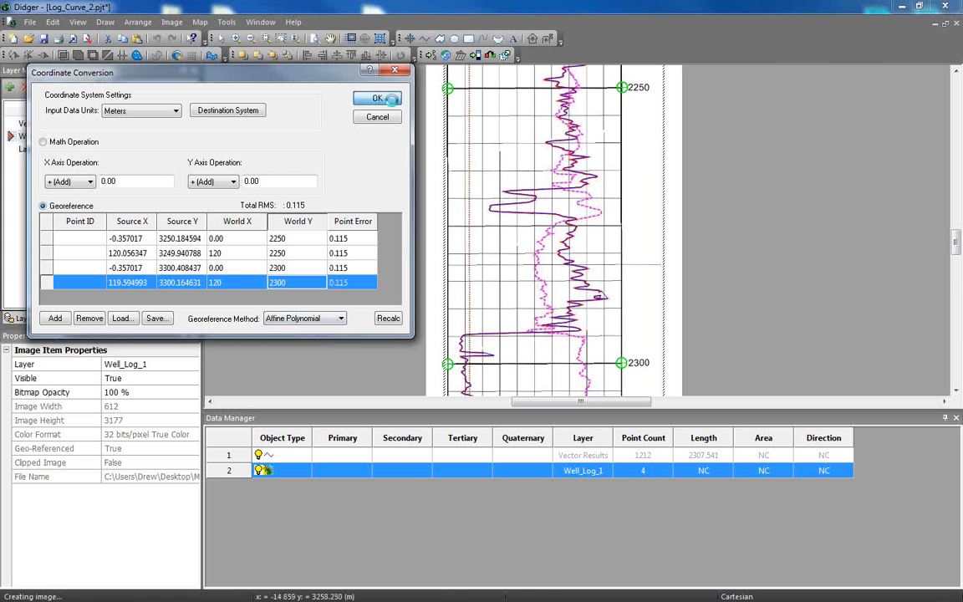
Examine the converted log and curve coordinates around the 2200 and 2250 depth lines.
scroll(662, 311, up, 11)
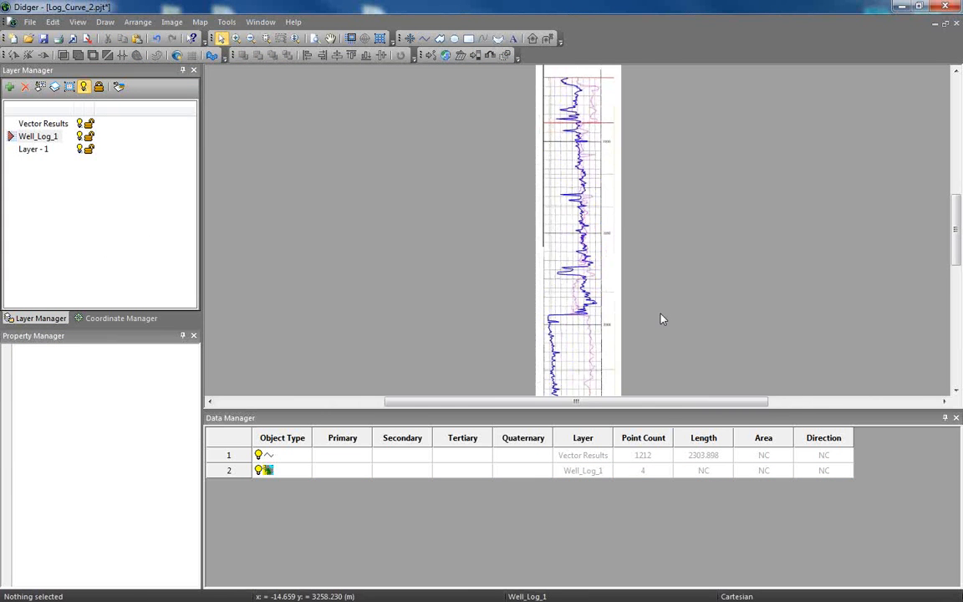
drag(525, 186, 420, 296)
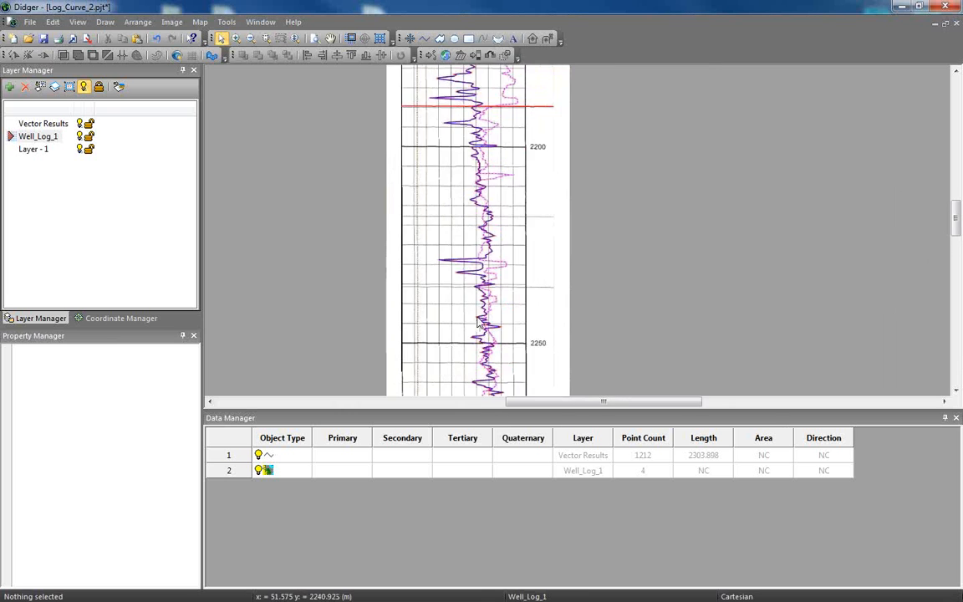
scroll(552, 321, up, 5)
drag(533, 310, 626, 329)
scroll(600, 328, down, 1)
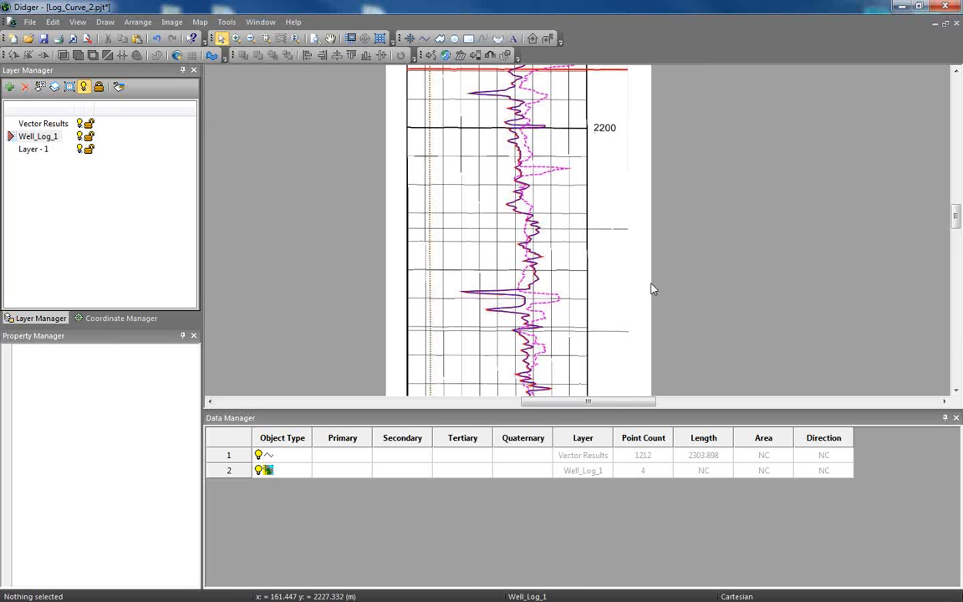
scroll(585, 251, down, 5)
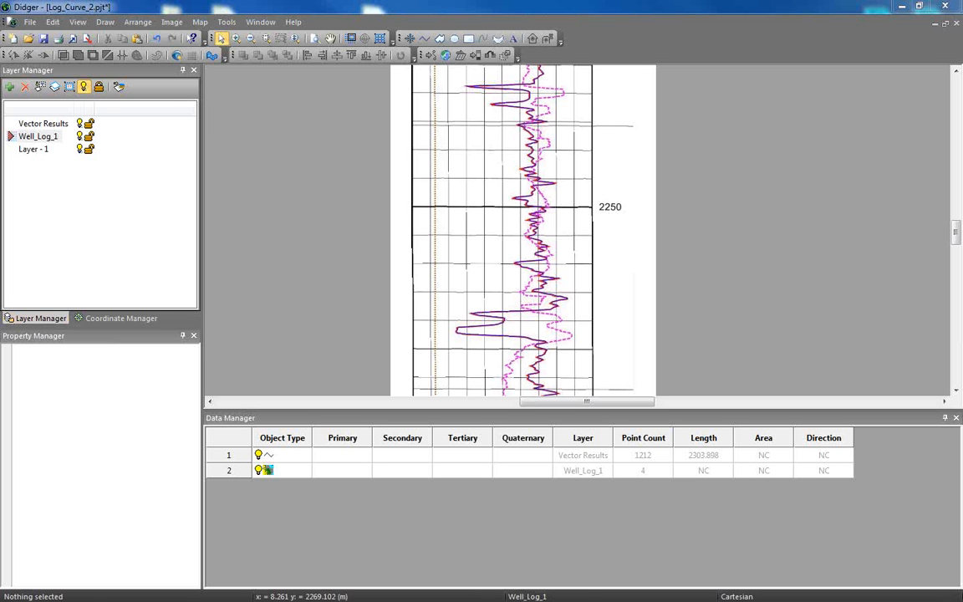
Open the project USGS_Contours_With_Values.pjt, discarding the changes to Log_Curve_2.pjt.
click(30, 23)
click(48, 51)
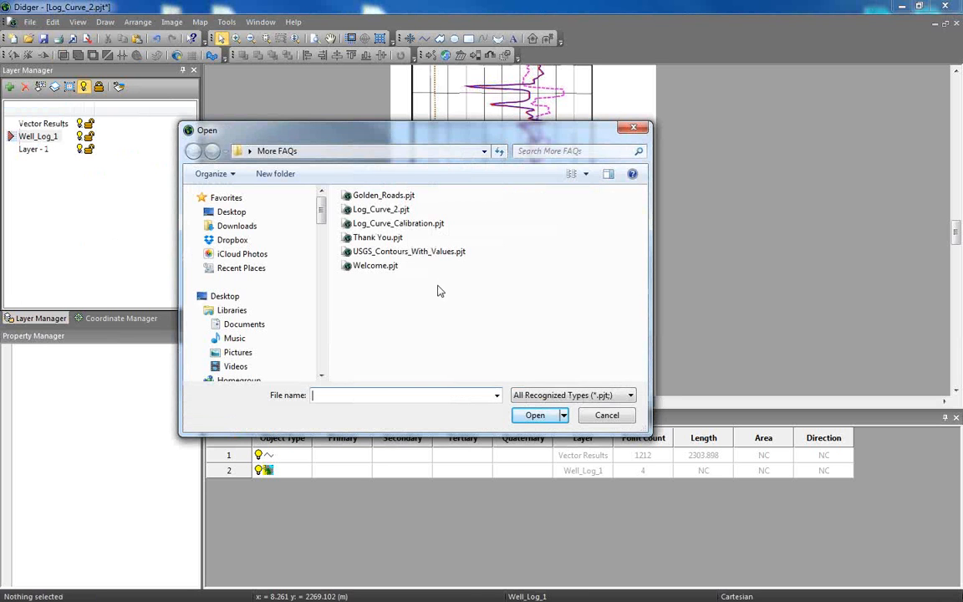
click(383, 195)
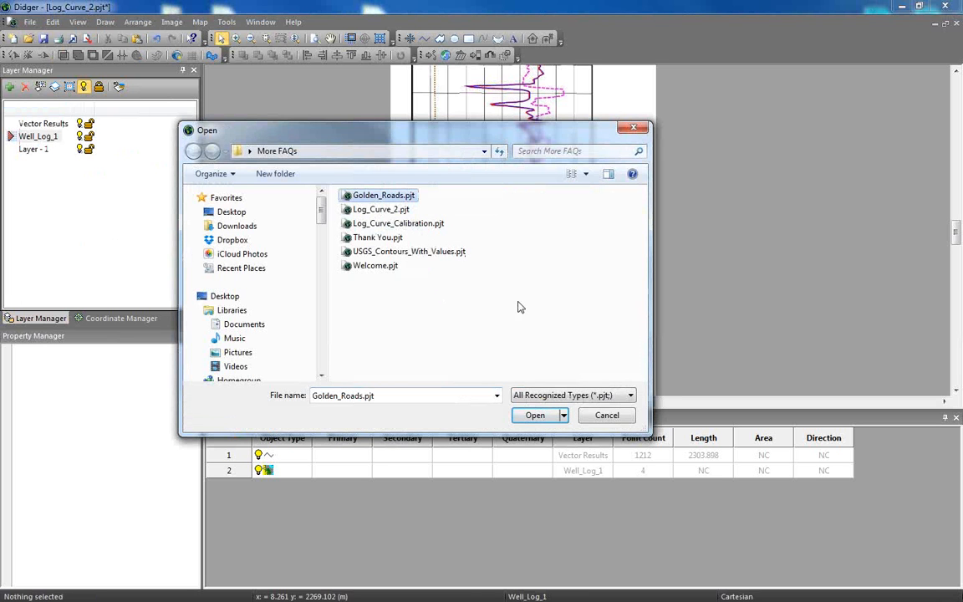
click(405, 251)
click(542, 418)
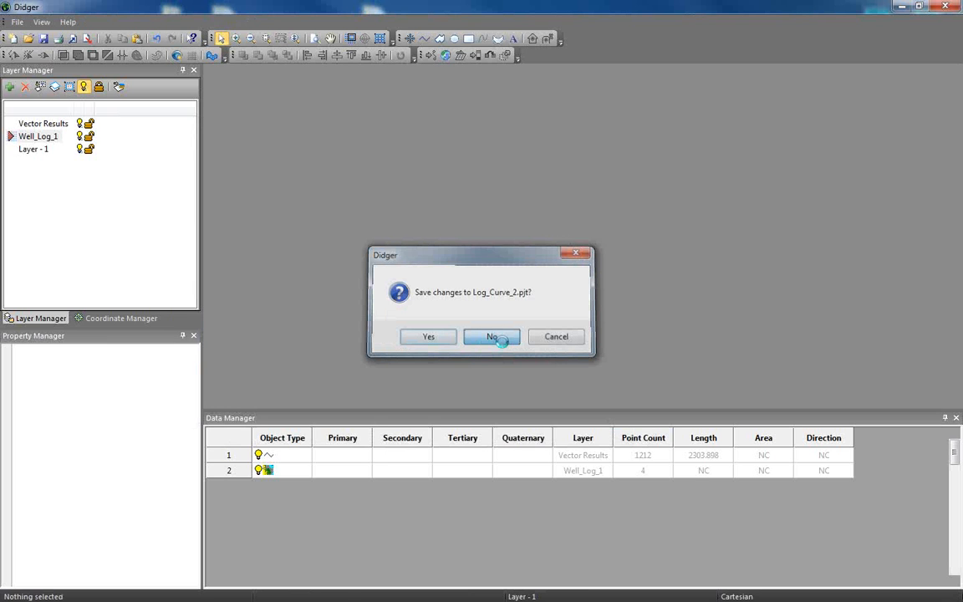
Discard the changes to Log_Curve_2.pjt and review the first contour elevations in the USGS project's data table.
click(493, 337)
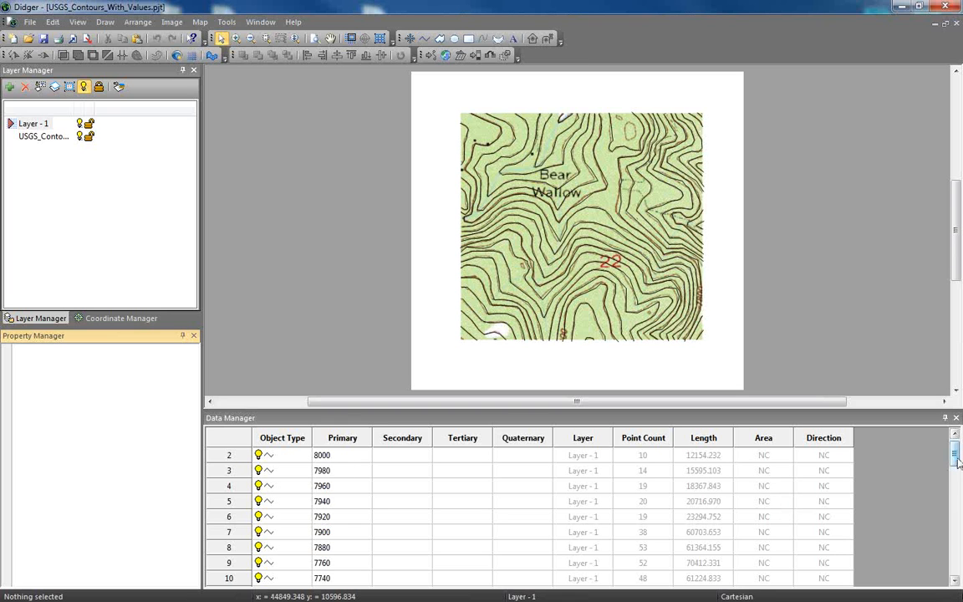
mouse_move(956, 464)
mouse_down()
mouse_move(949, 572)
mouse_move(945, 457)
mouse_up()
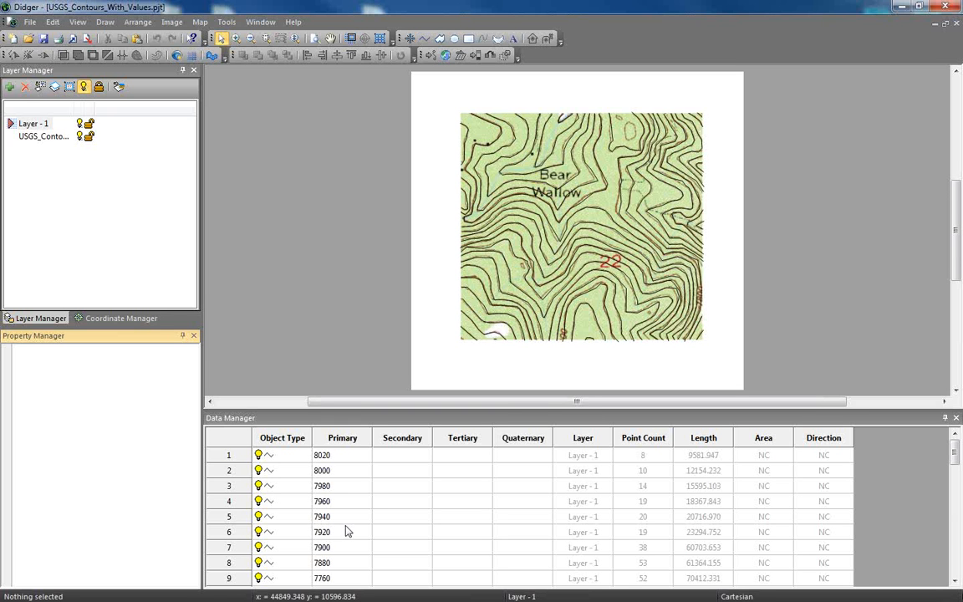
Start gridding the contour data of Layer - 1 for Surfer with the Minimum Curvature method.
click(201, 23)
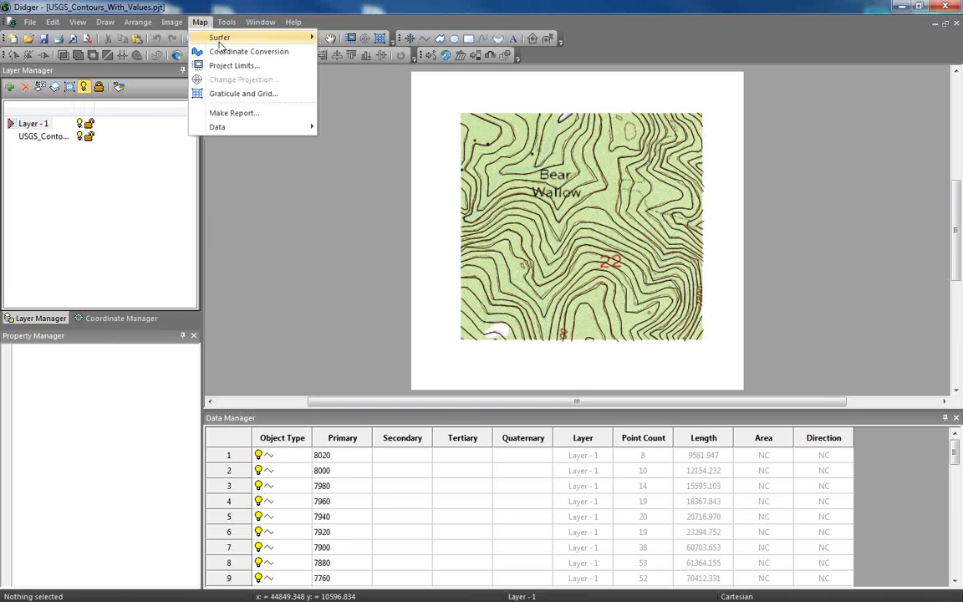
mouse_move(201, 39)
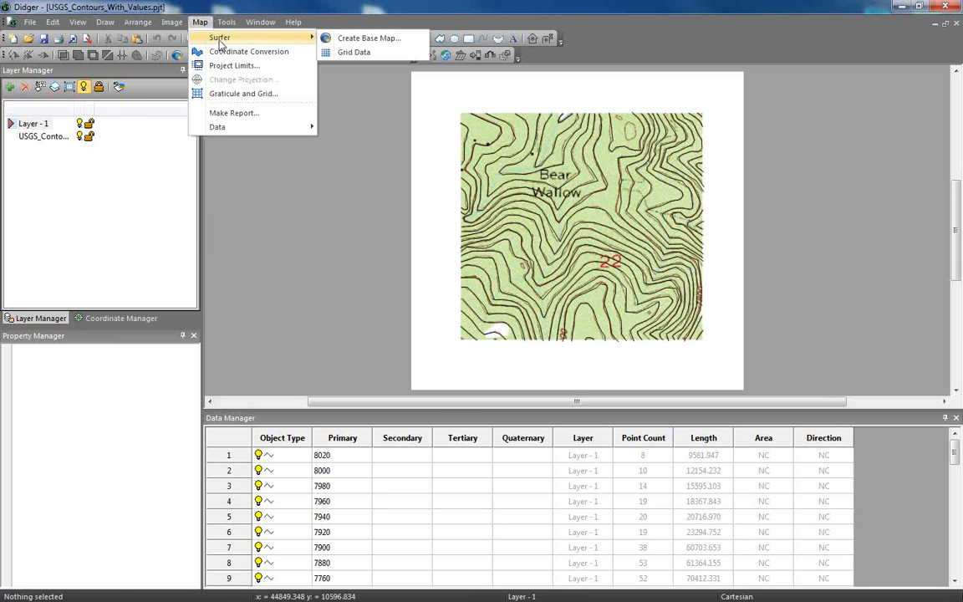
click(353, 52)
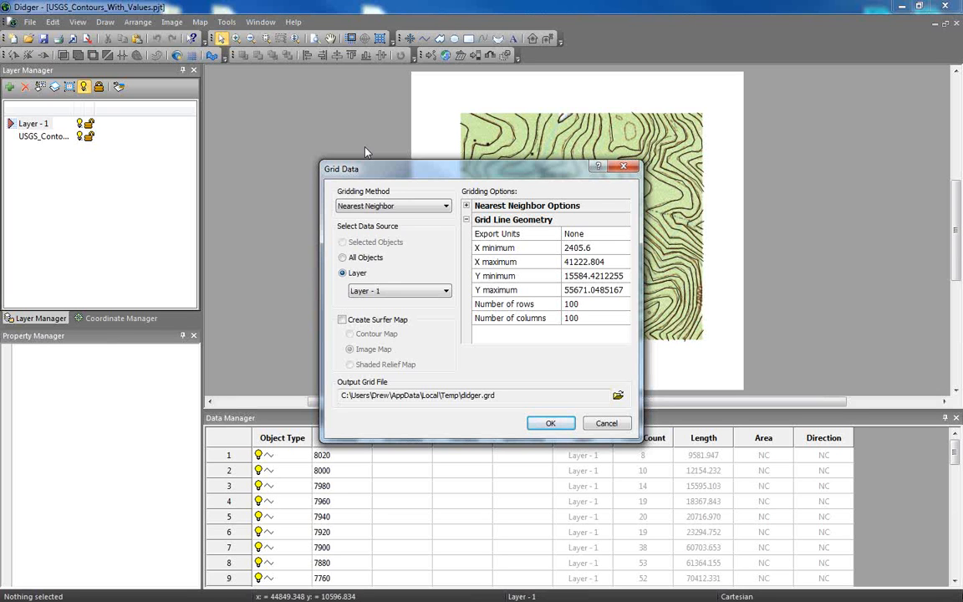
click(391, 206)
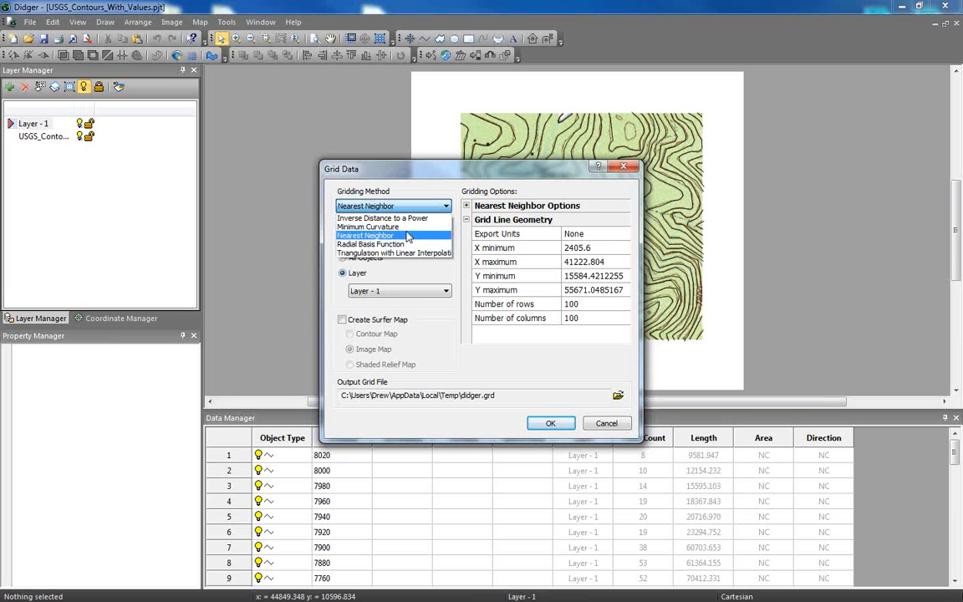
click(409, 227)
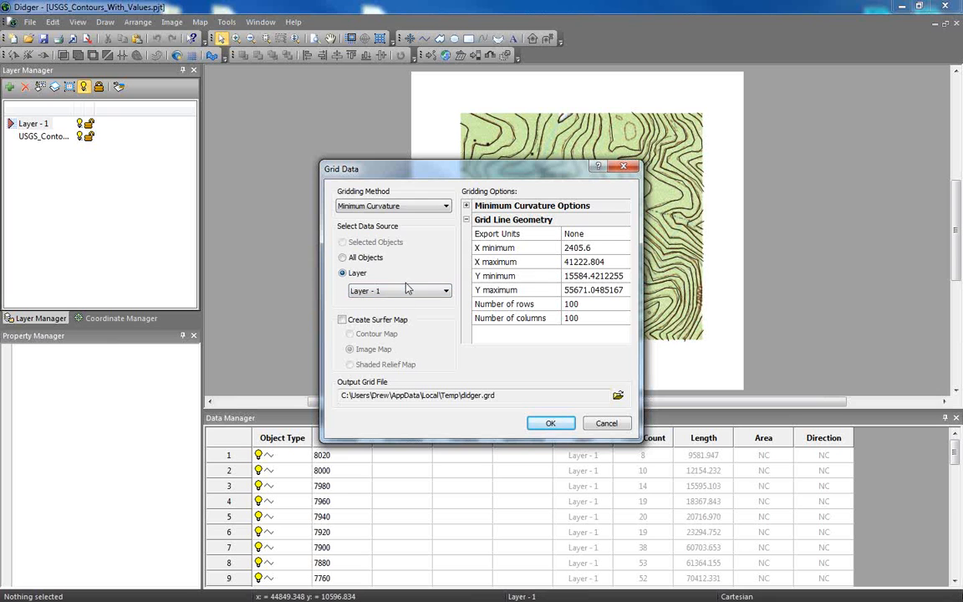
Enable creation of a Surfer contour map and generate the grid, replacing the existing didger.grd file.
click(345, 324)
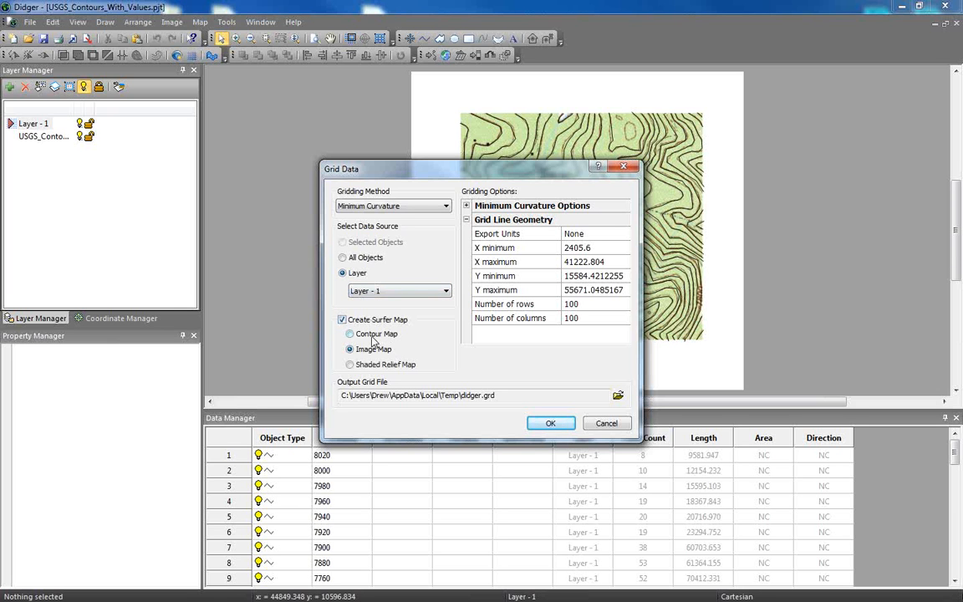
click(376, 335)
click(604, 303)
click(612, 320)
key(Up)
key(Up)
key(Up)
key(Up)
key(Up)
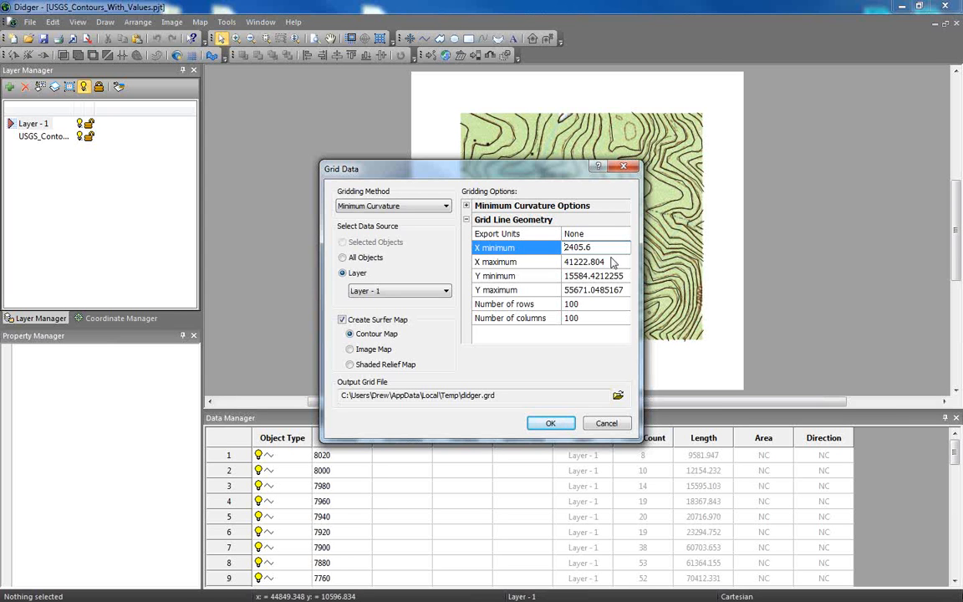
click(555, 425)
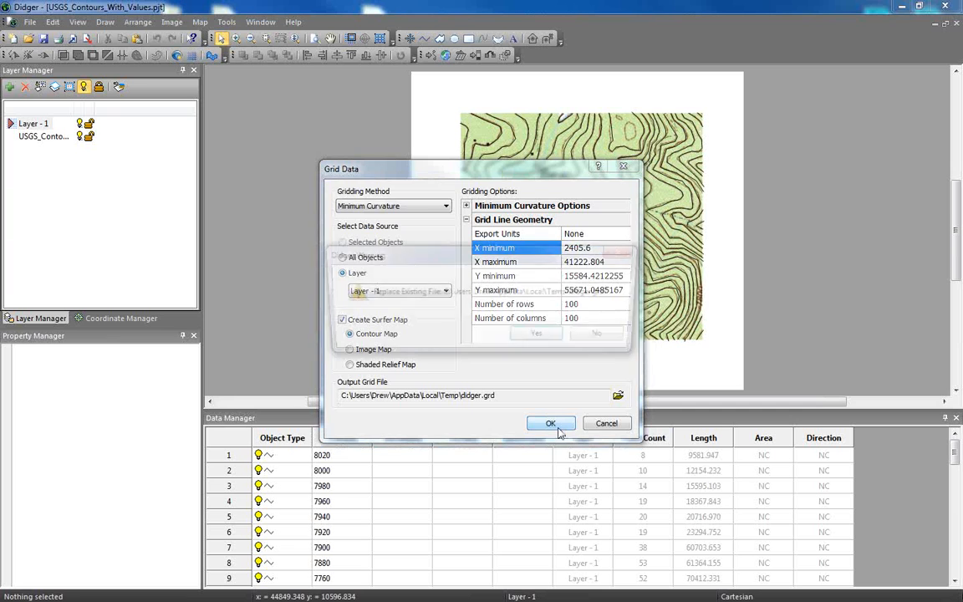
click(549, 423)
click(542, 336)
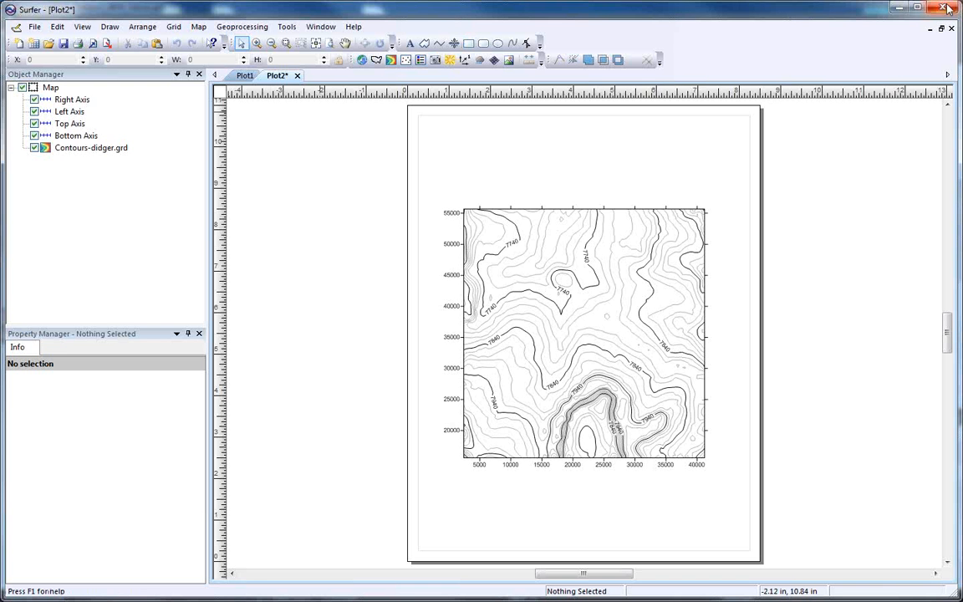
Close Surfer without saving Plot2 and return to the contour project in Didger.
click(947, 8)
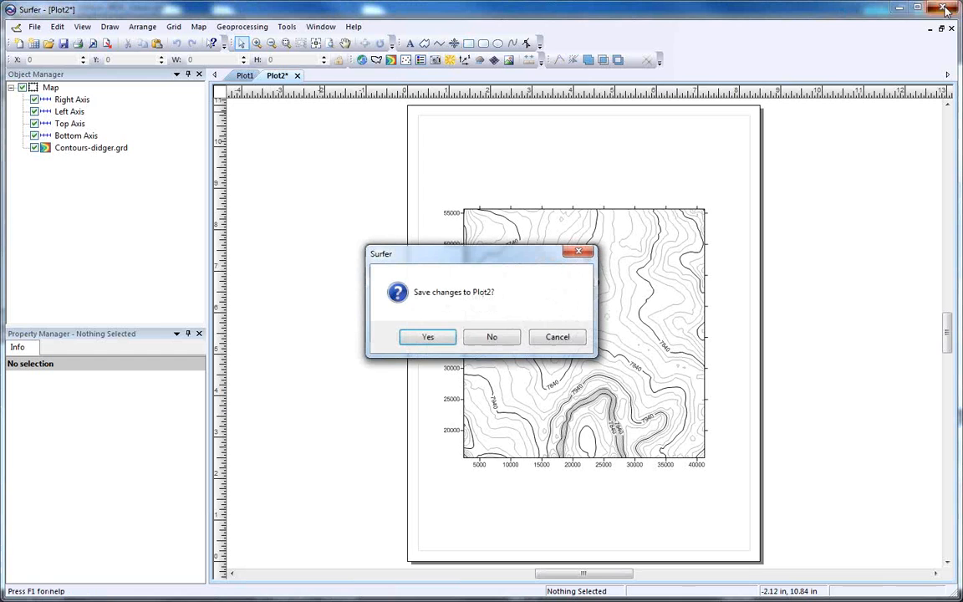
click(493, 337)
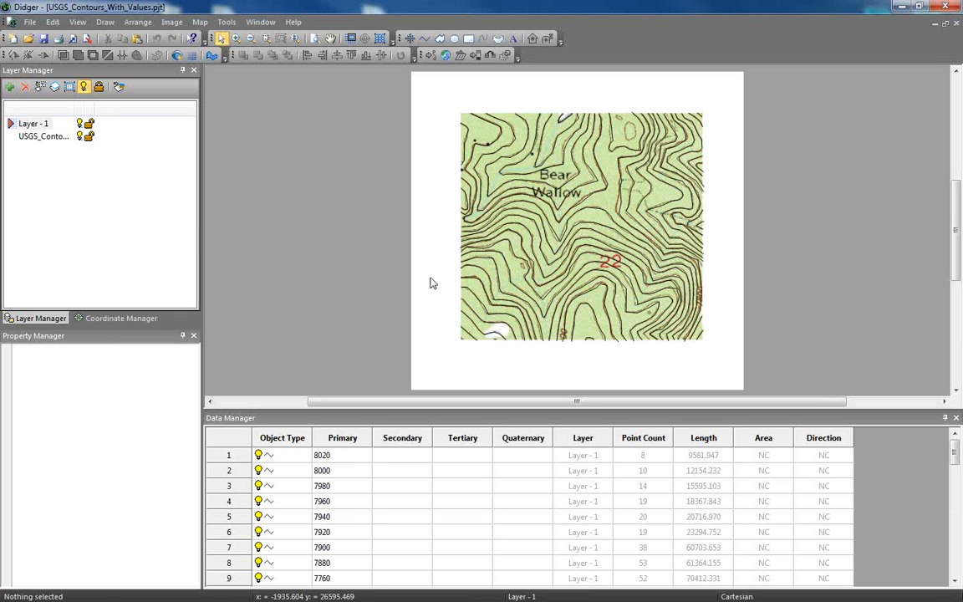
click(105, 21)
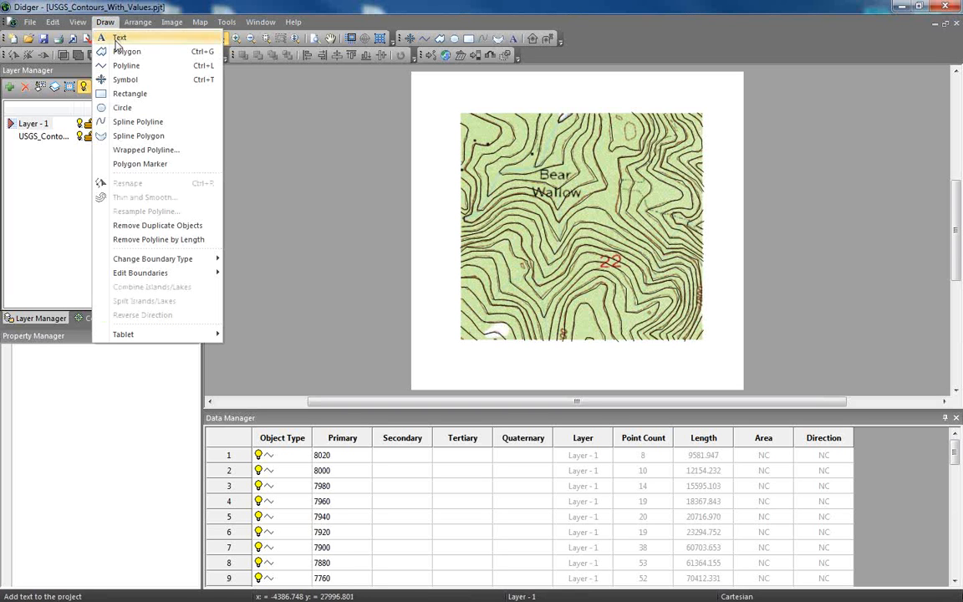
click(132, 67)
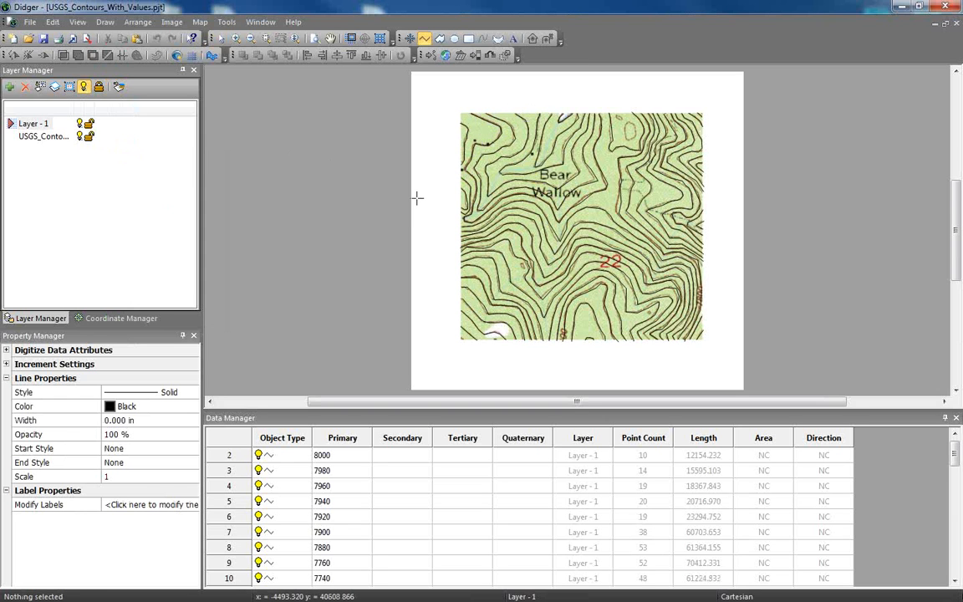
key(Escape)
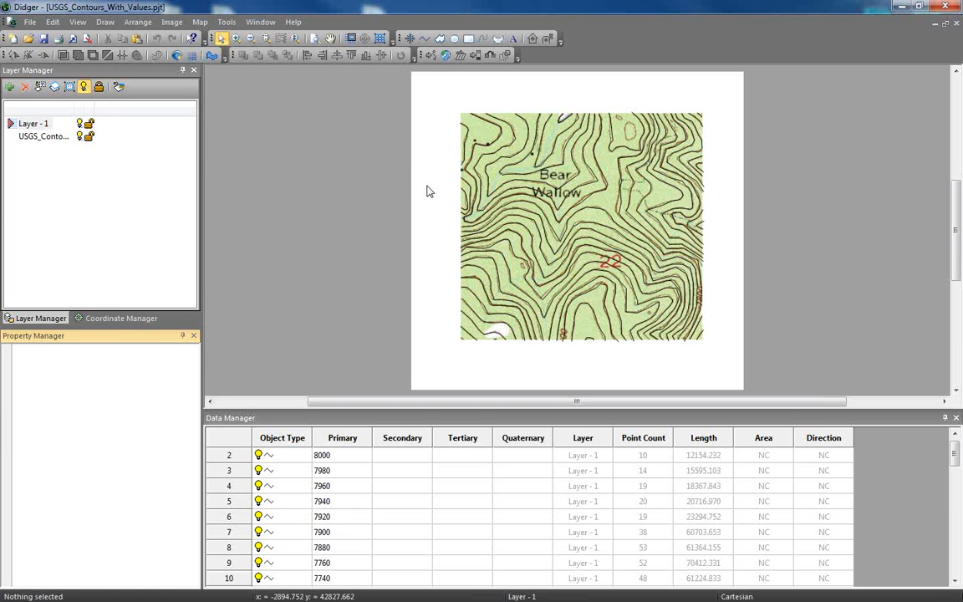
click(35, 24)
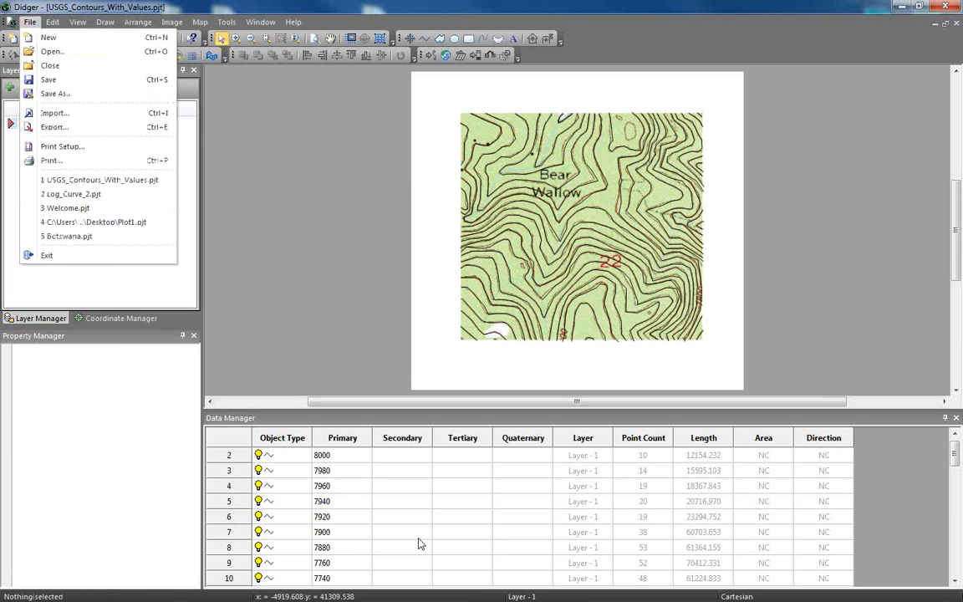
Select all contour polylines in data table rows 1 to 45, leaving out the USGS_Contours image.
drag(955, 456, 955, 446)
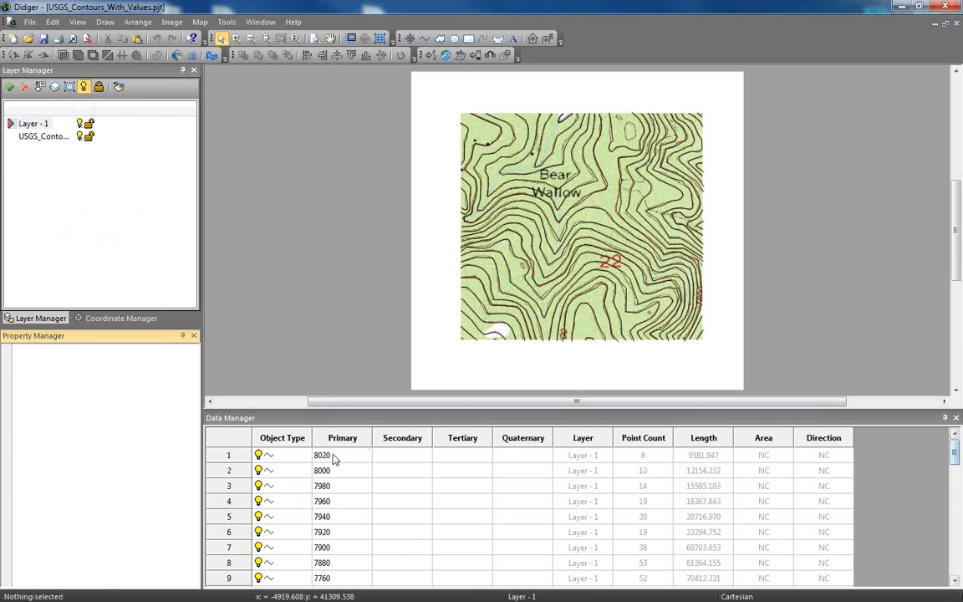
click(307, 458)
scroll(326, 471, down, 12)
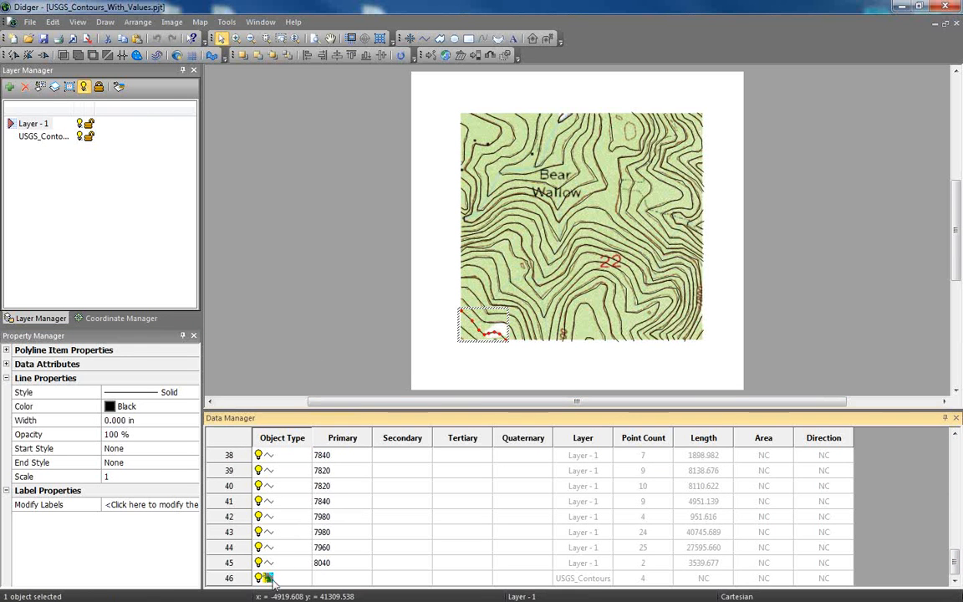
shift+click(287, 563)
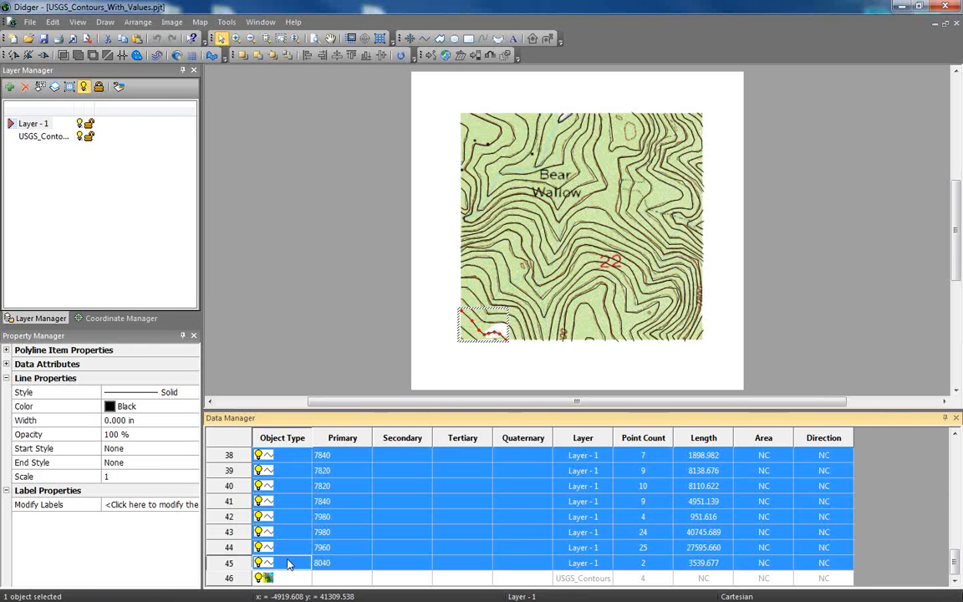
Export only the selected contours as a TXT Text Data file named Example in the More FAQs folder, tab-delimited with a period as decimal symbol.
click(31, 22)
click(54, 127)
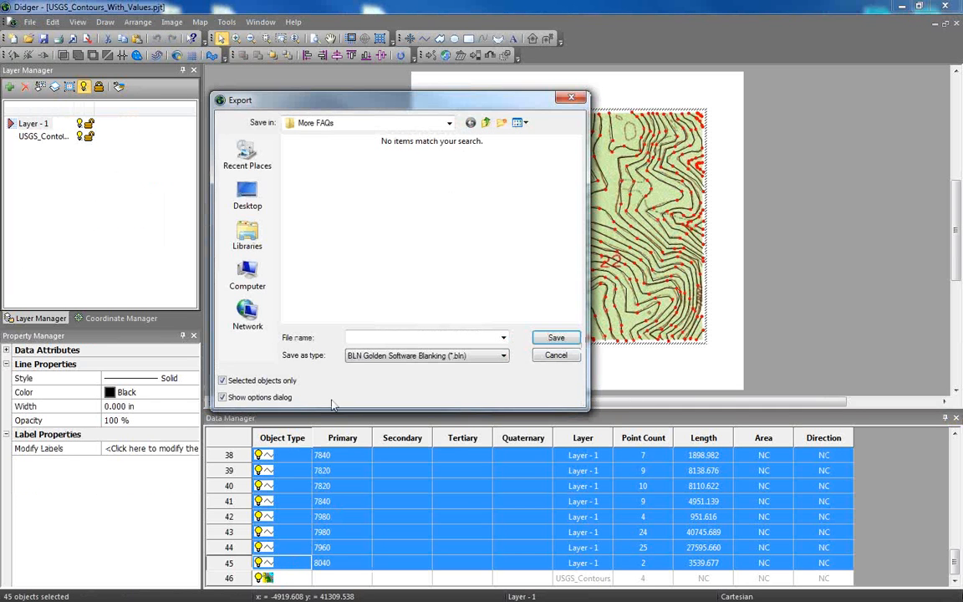
click(376, 355)
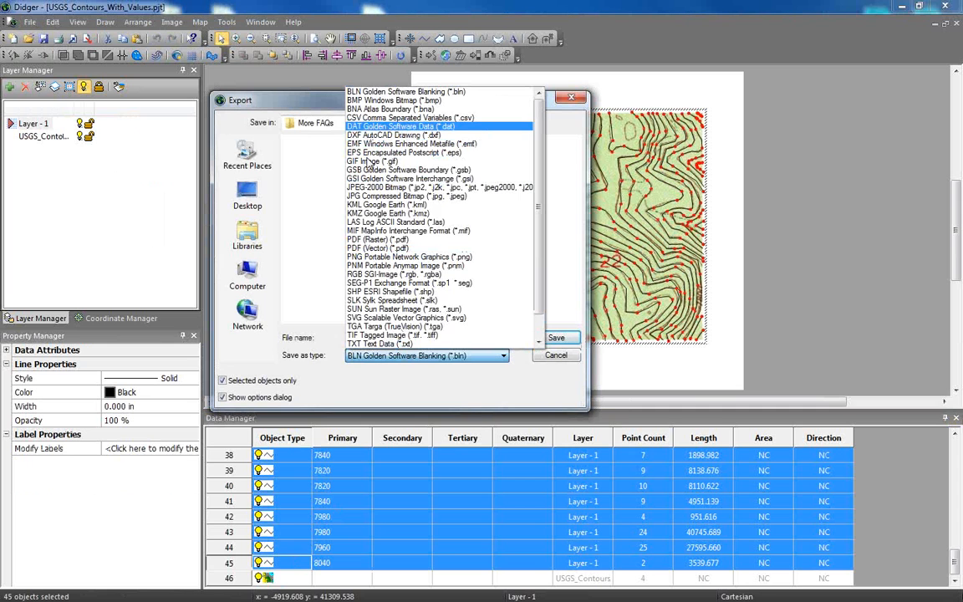
click(390, 344)
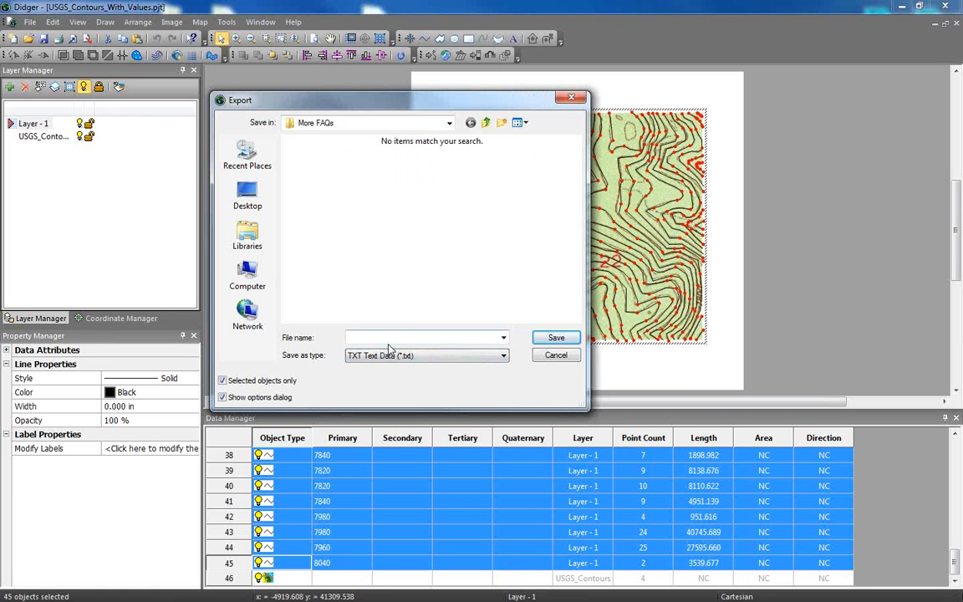
click(388, 339)
text(Example)
click(558, 338)
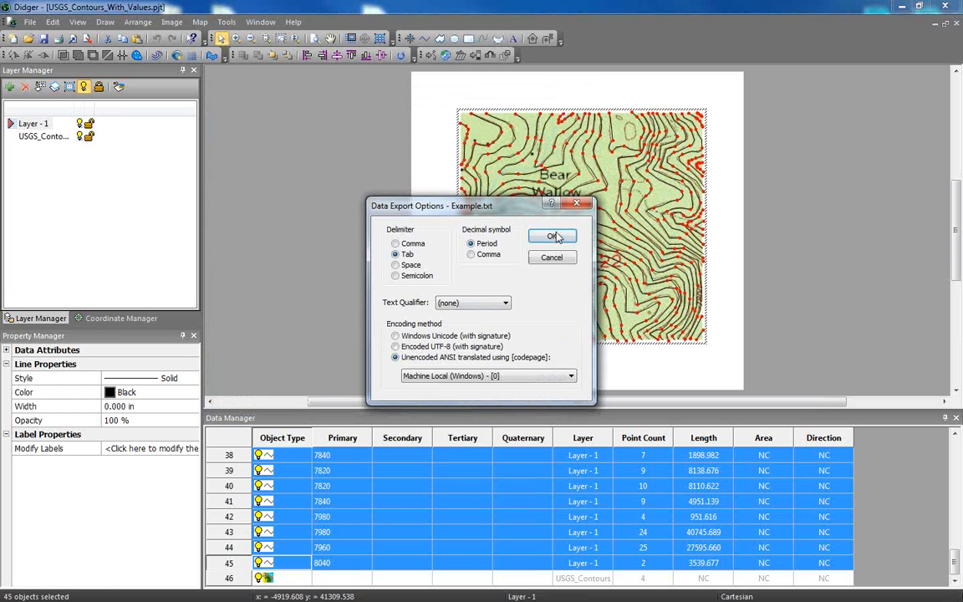
click(555, 237)
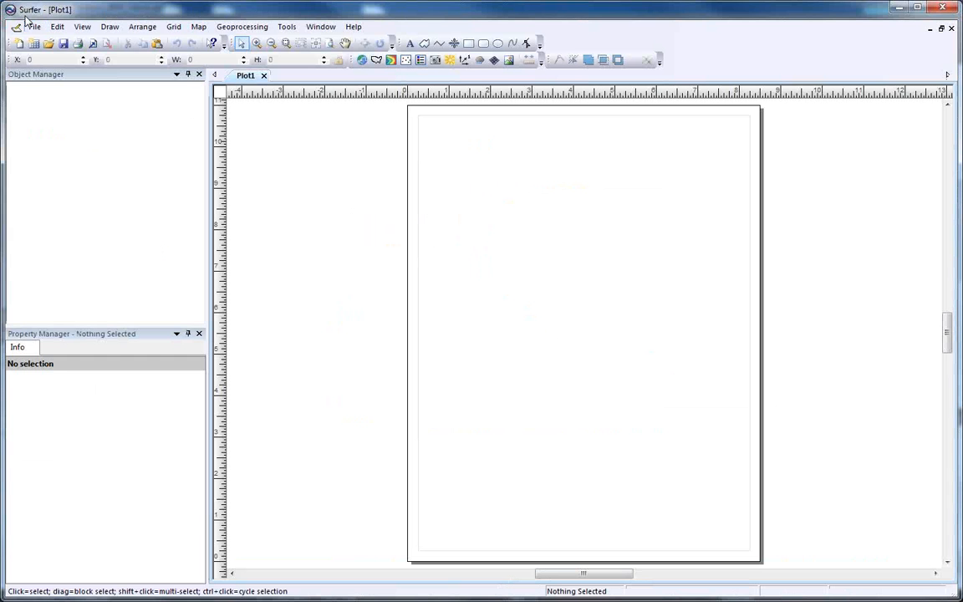
Switch to Surfer and open the exported Example.txt from the More FAQs folder.
click(34, 26)
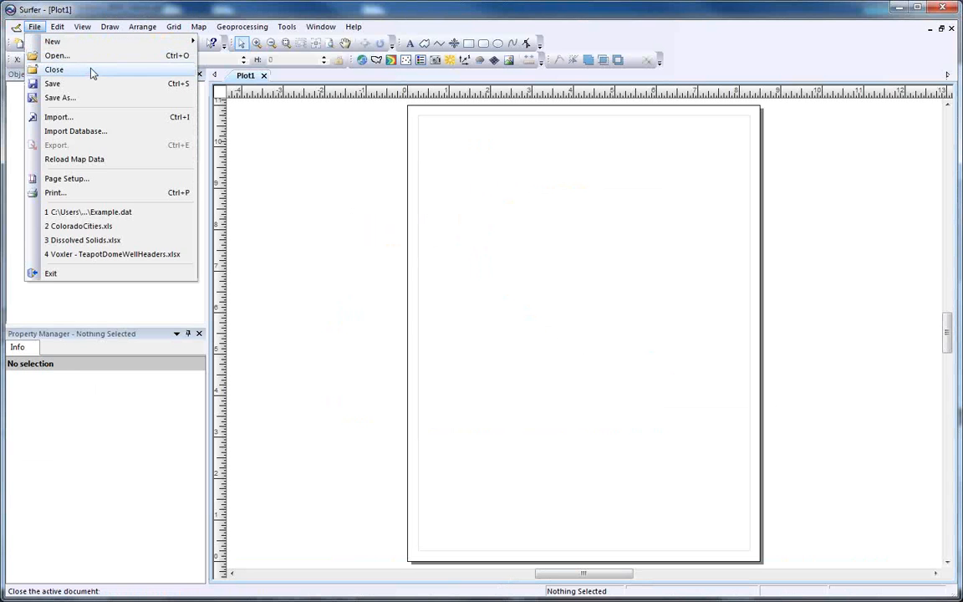
click(73, 51)
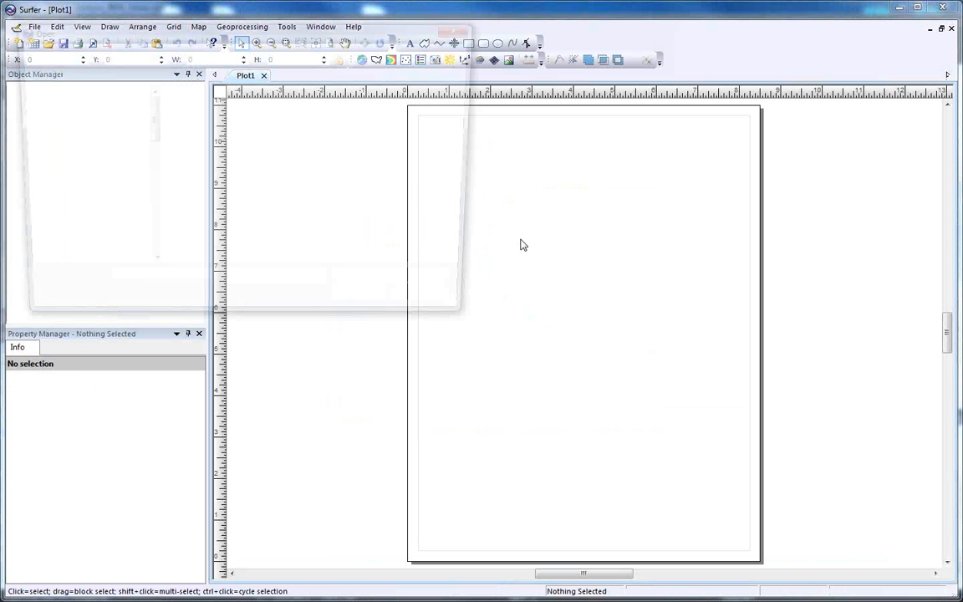
click(200, 95)
click(370, 309)
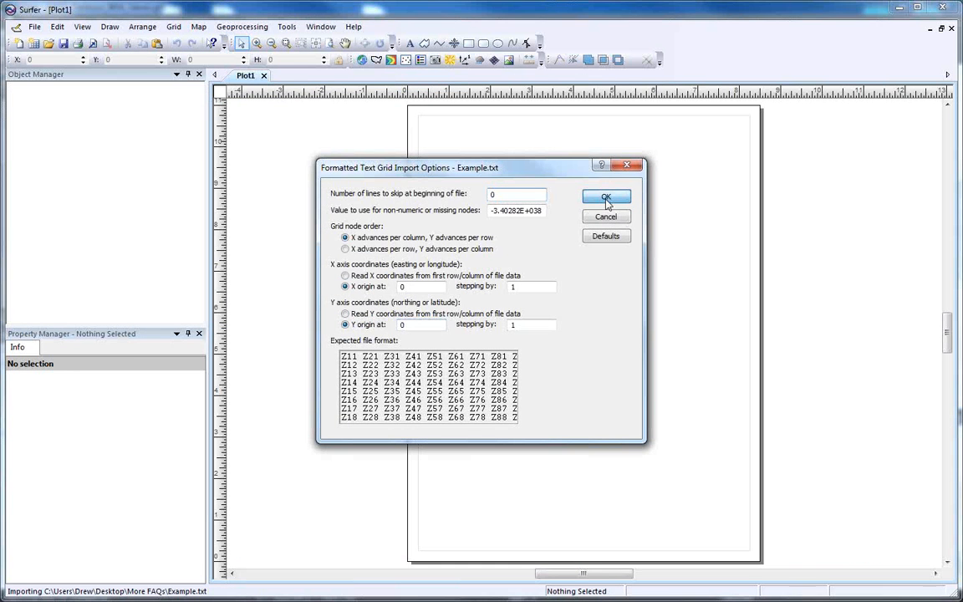
click(606, 198)
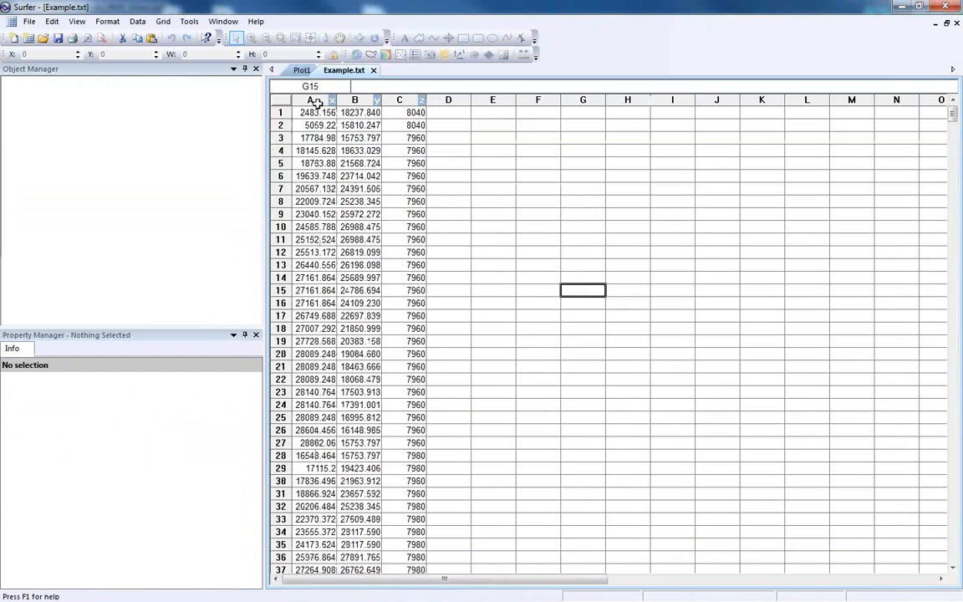
Examine the X, Y and Z columns of the Example.txt worksheet, and close Surfer to return to Didger.
click(333, 123)
scroll(422, 209, down, 11)
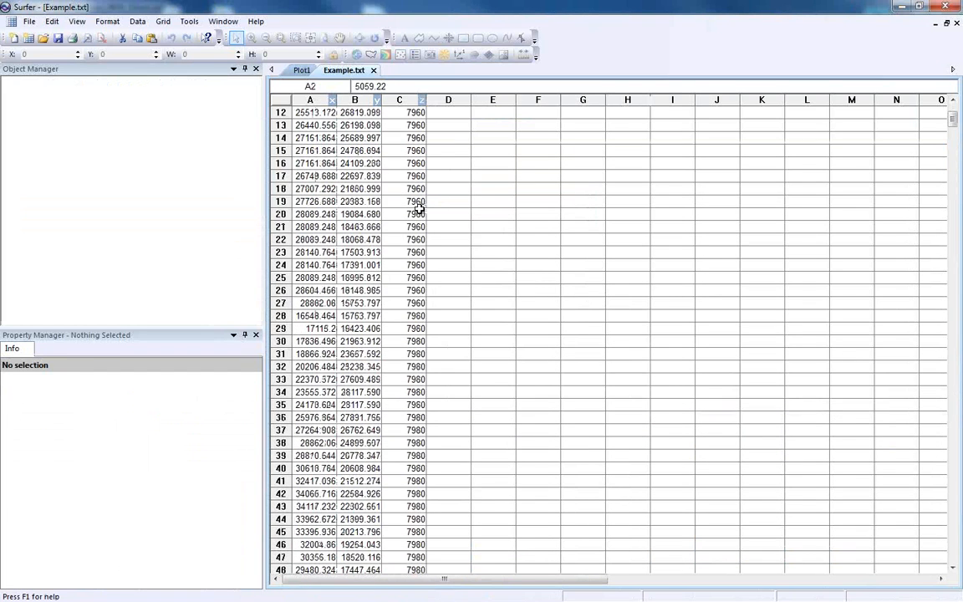
scroll(419, 210, up, 3)
click(419, 212)
click(493, 214)
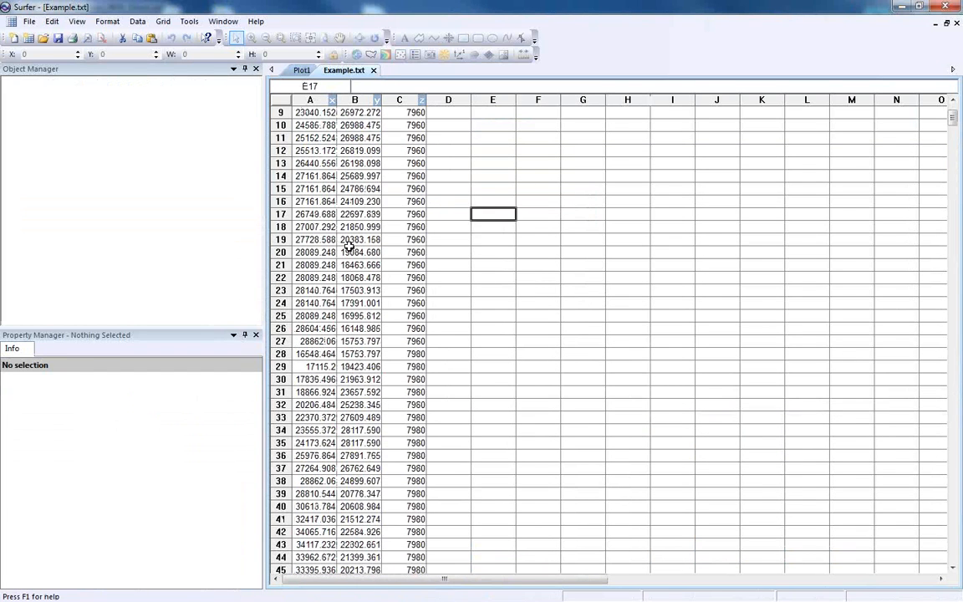
scroll(348, 240, down, 4)
scroll(347, 242, down, 12)
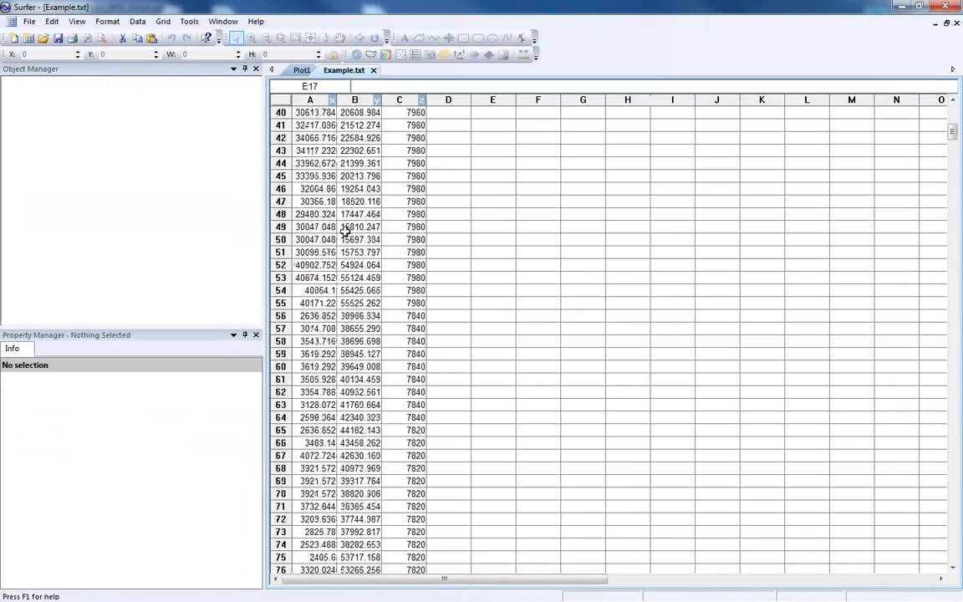
scroll(355, 259, down, 9)
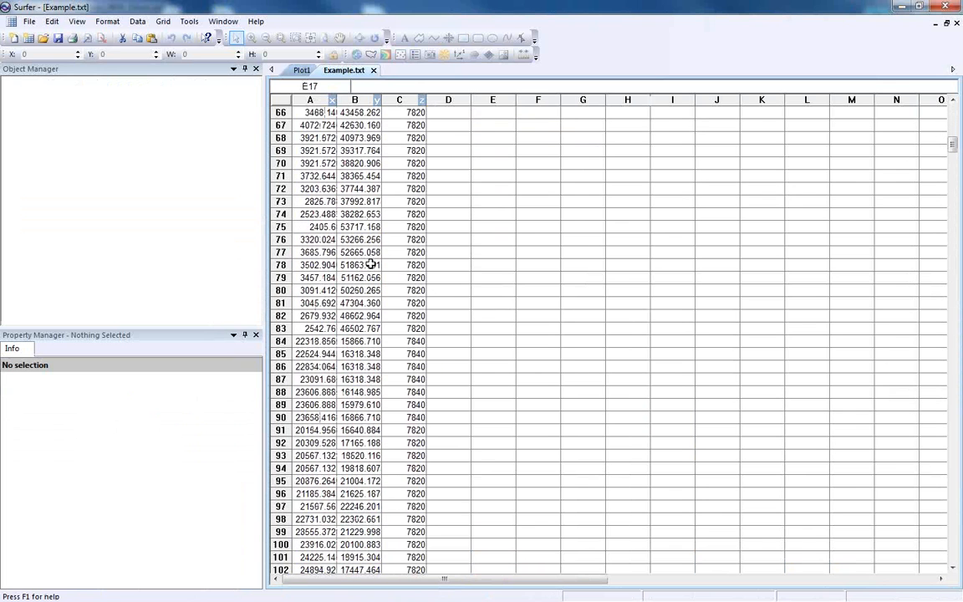
click(945, 7)
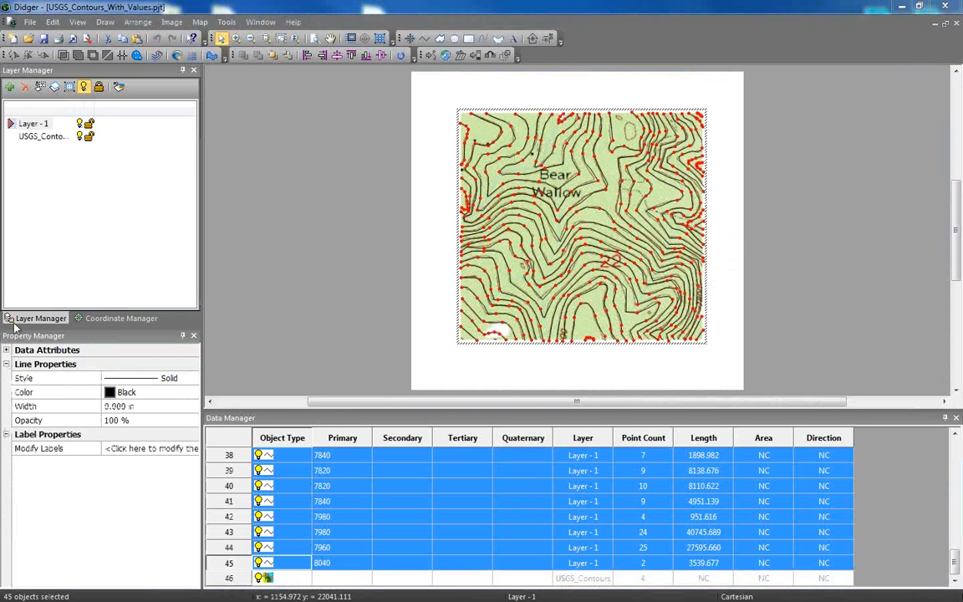
Open the project Golden_Roads.pjt from the More FAQs folder.
click(393, 578)
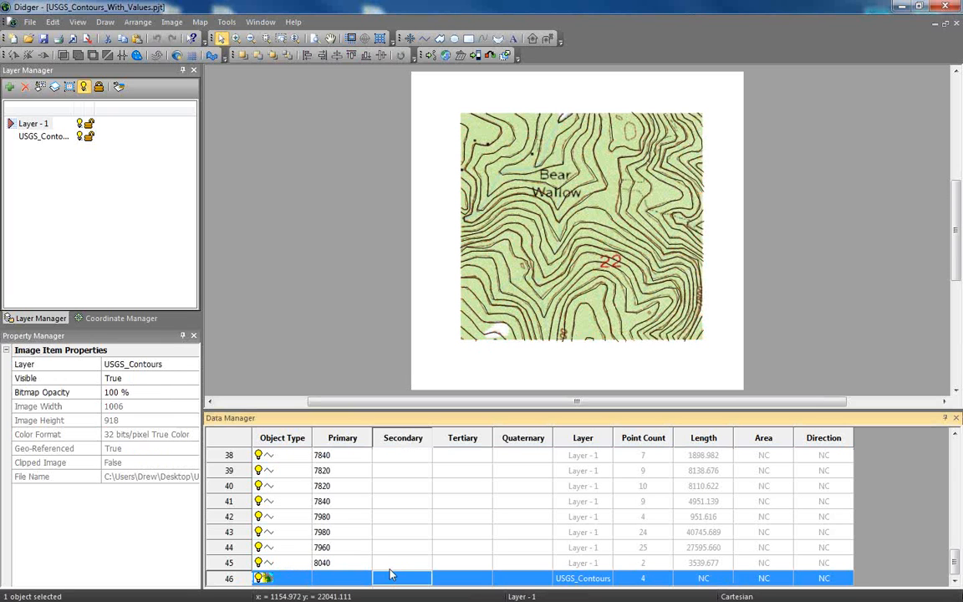
click(28, 23)
click(82, 70)
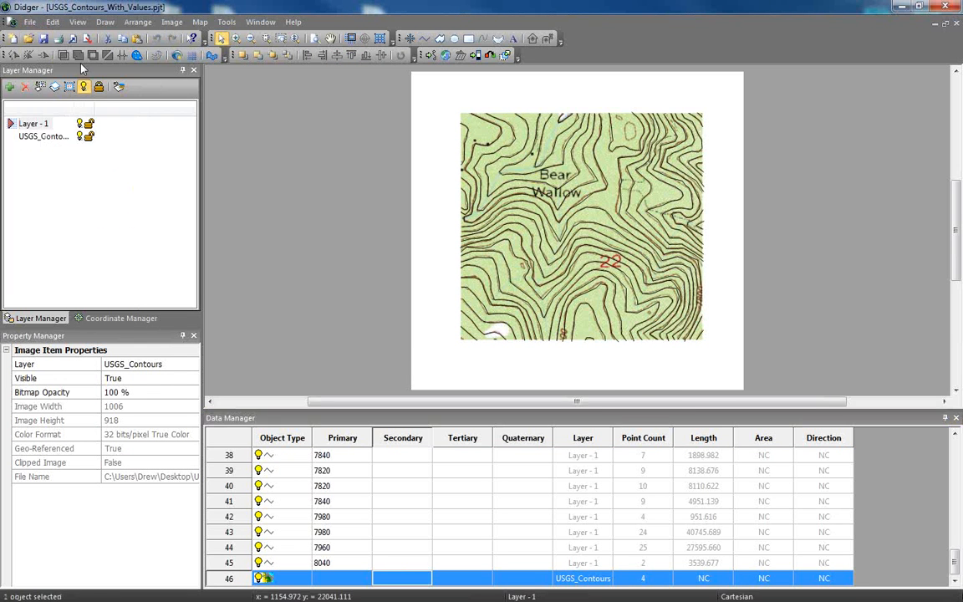
click(382, 195)
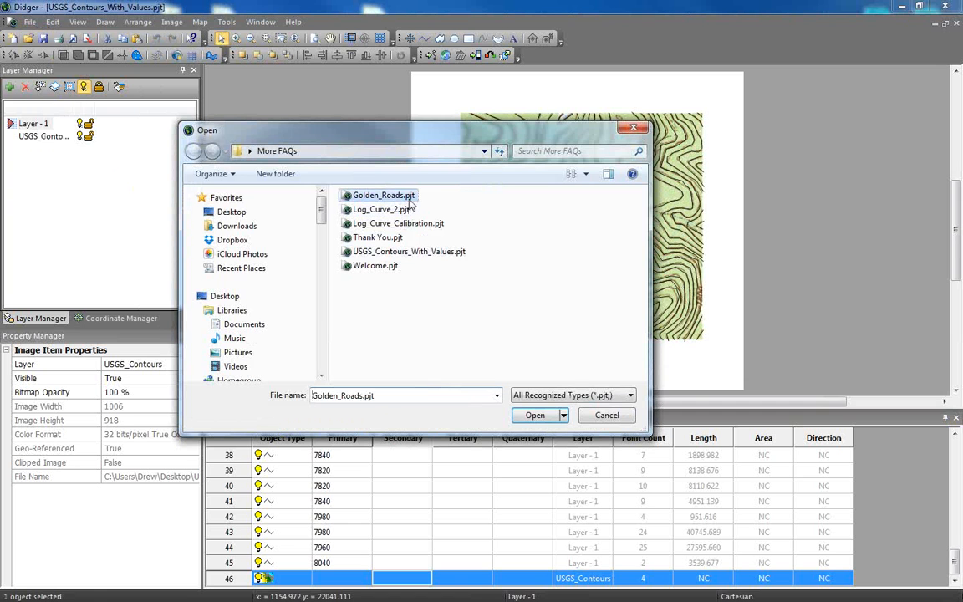
click(545, 418)
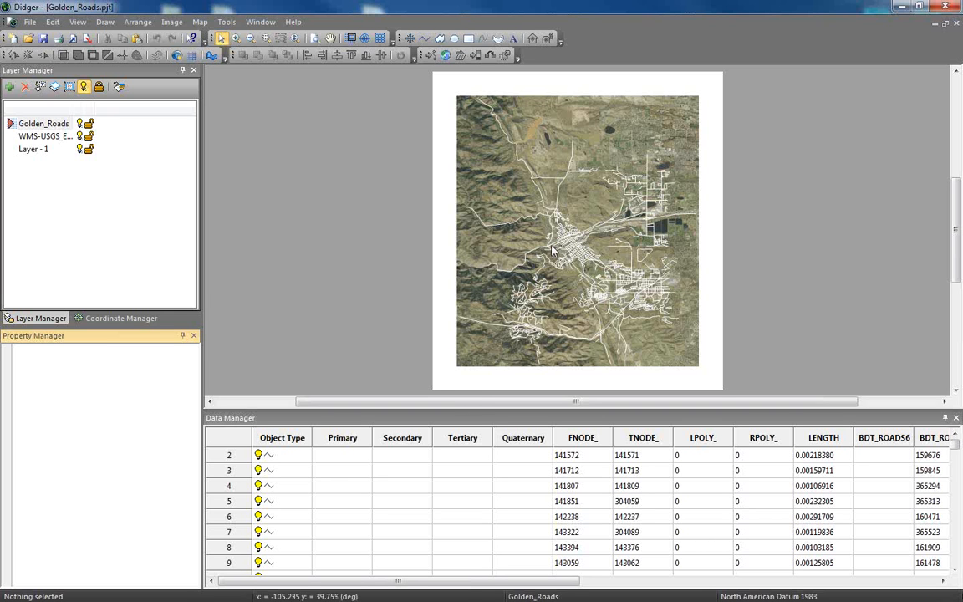
Examine how closely the canyon road polyline west of the town follows the road in the aerial image.
click(500, 226)
click(468, 216)
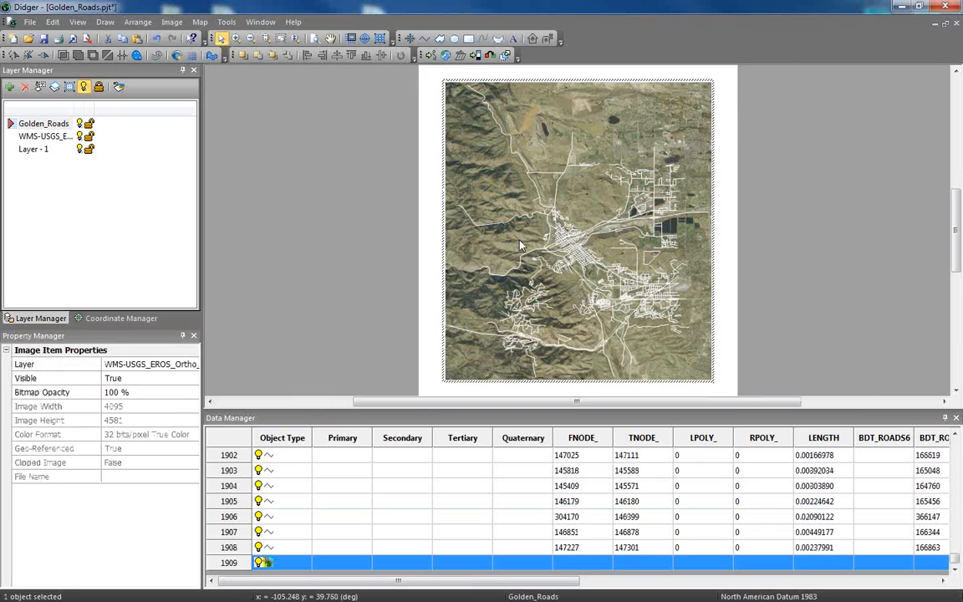
scroll(468, 216, up, 5)
scroll(547, 284, up, 6)
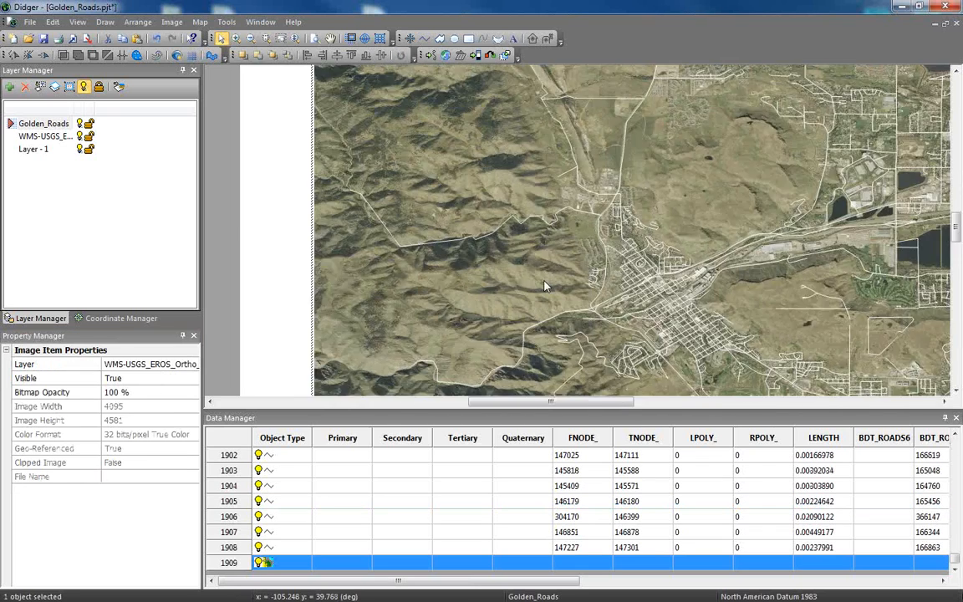
scroll(429, 252, down, 5)
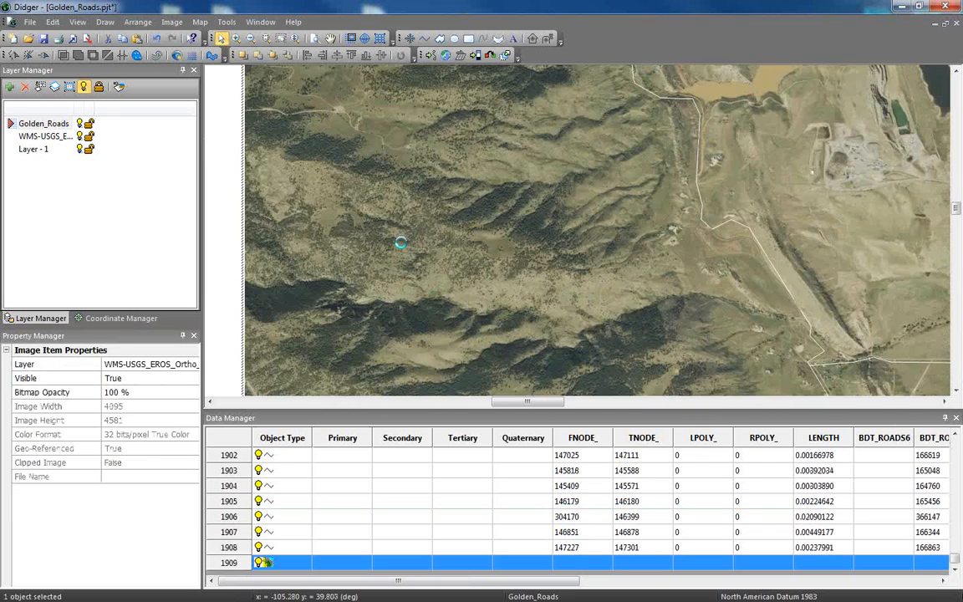
scroll(624, 341, down, 3)
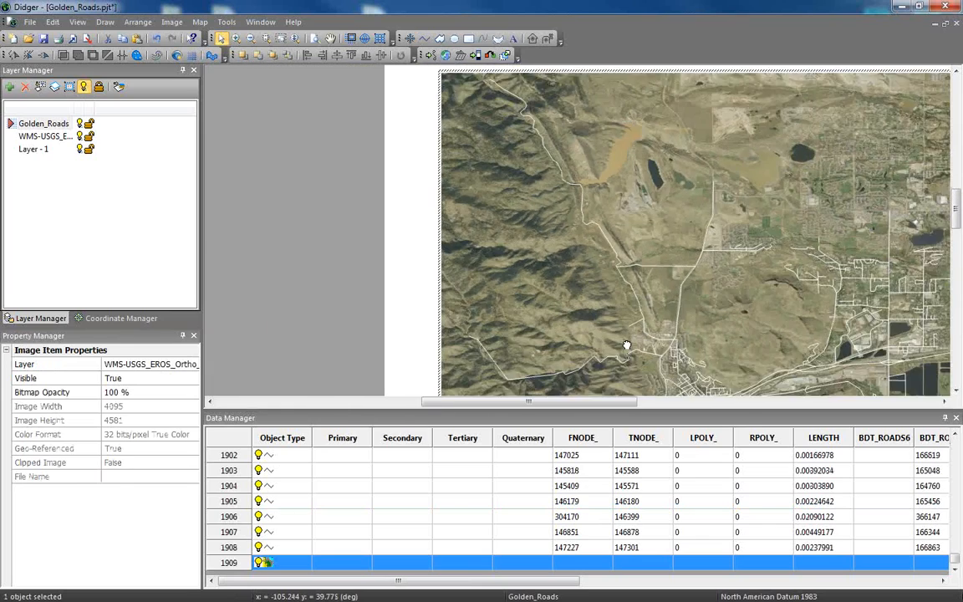
scroll(578, 224, up, 4)
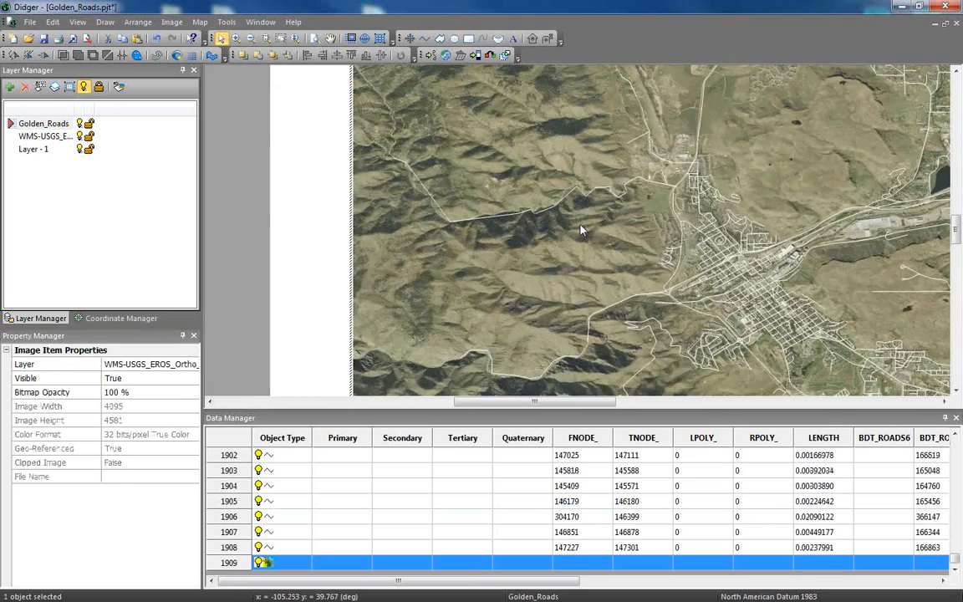
scroll(564, 250, up, 3)
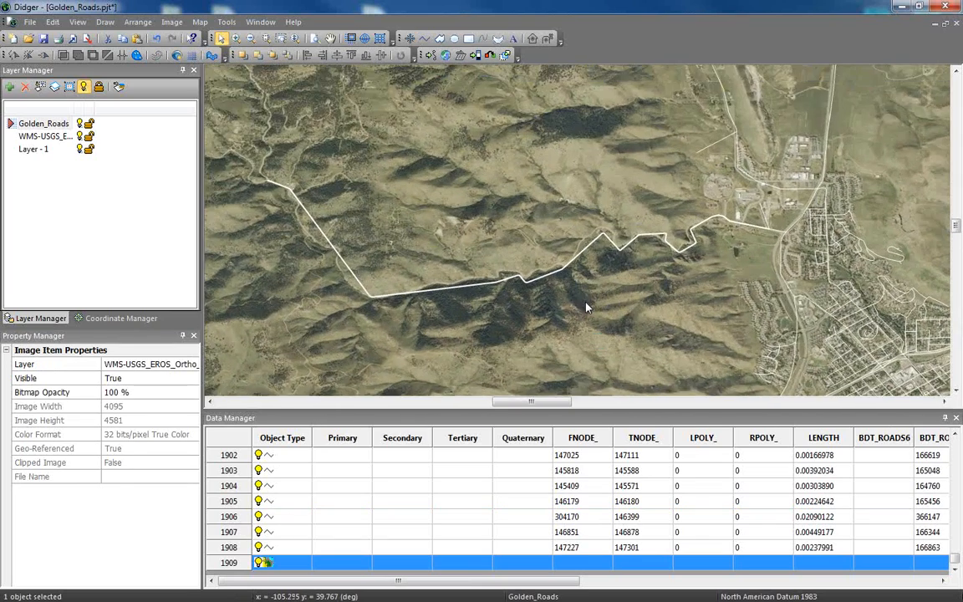
scroll(627, 302, up, 2)
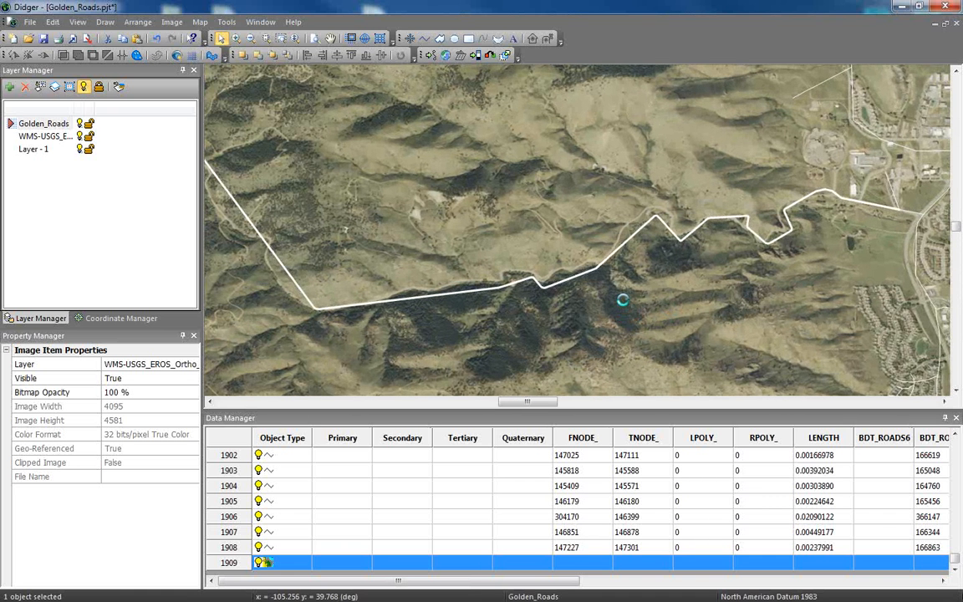
drag(623, 299, 641, 290)
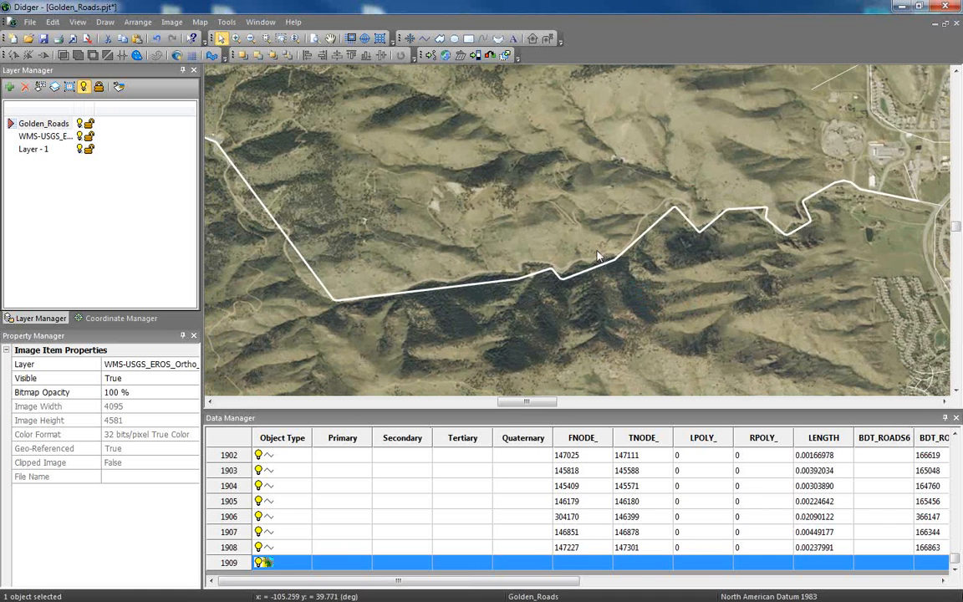
drag(343, 542, 343, 535)
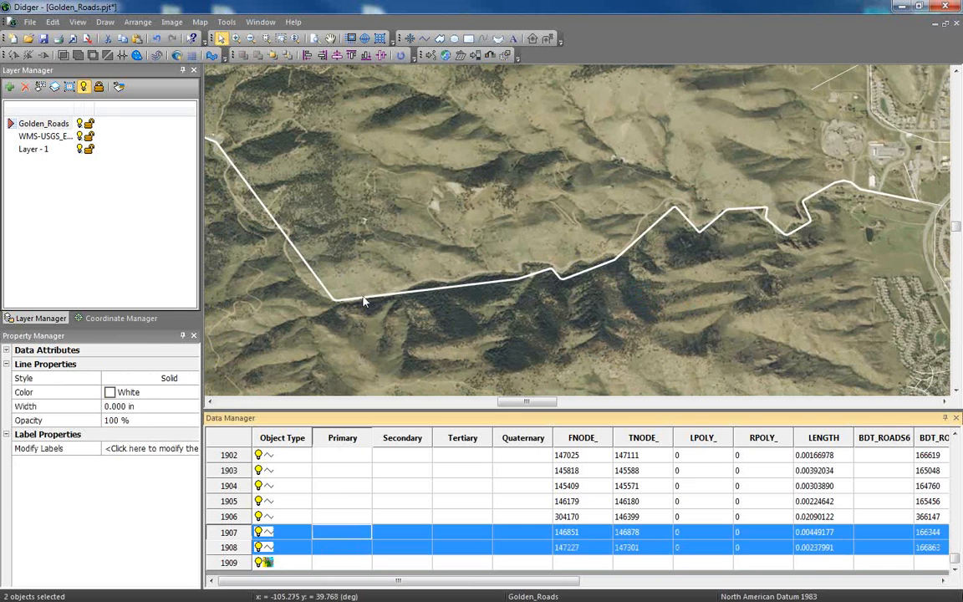
click(363, 300)
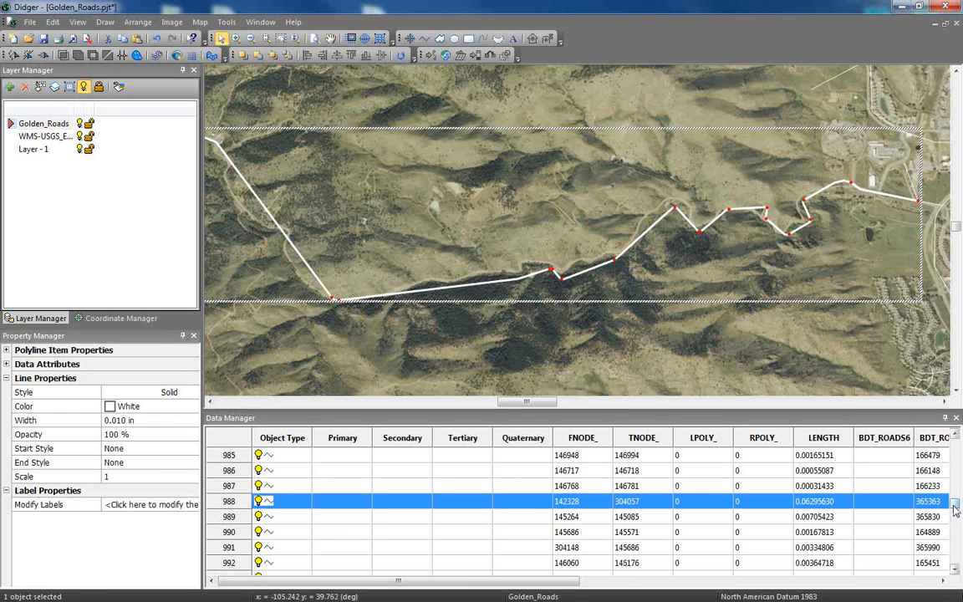
Set the bitmap opacity of the WMS-USGS_EROS aerial image in data table row 1909 to 45 %.
drag(954, 505, 955, 573)
click(328, 565)
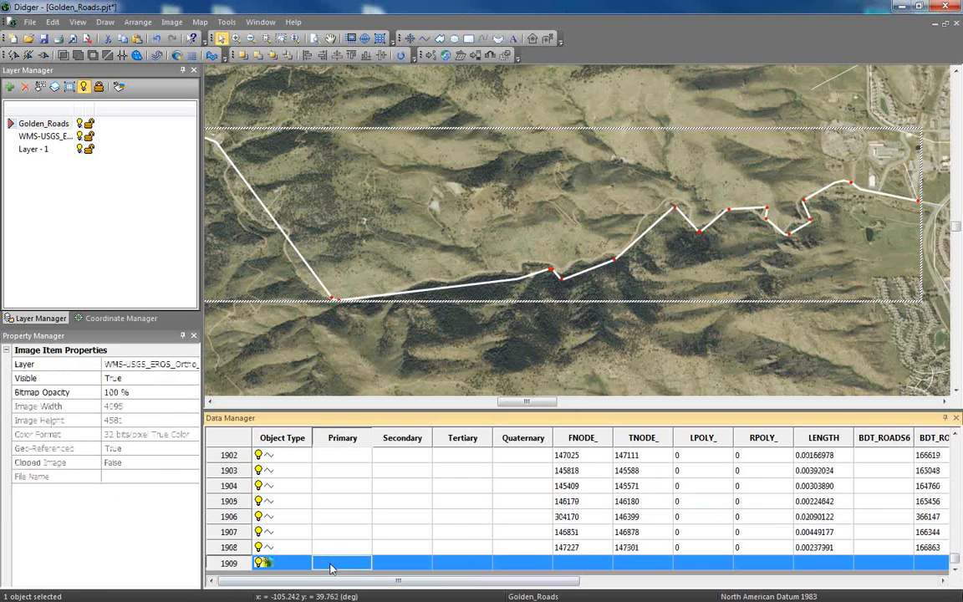
click(85, 390)
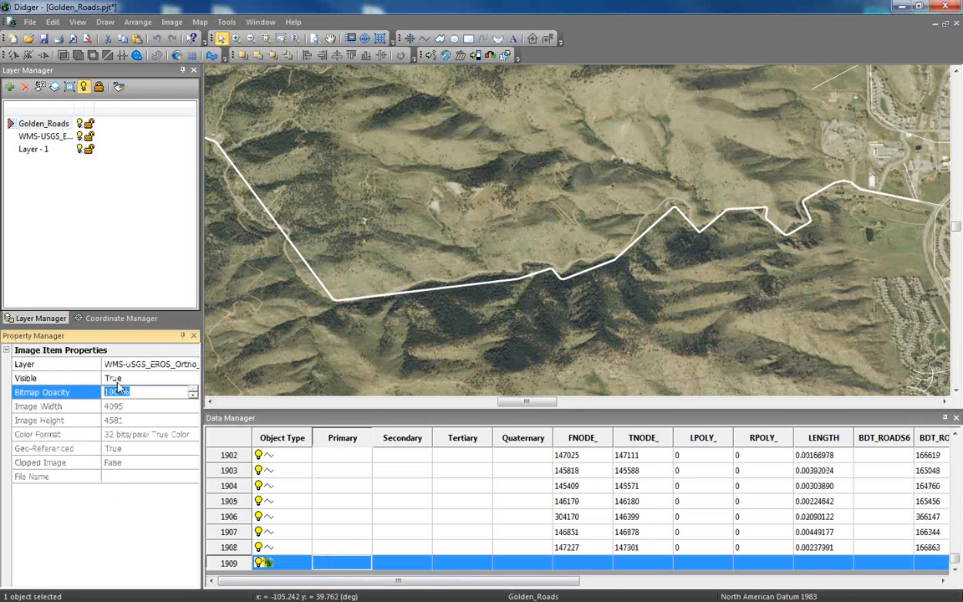
text(45)
key(Return)
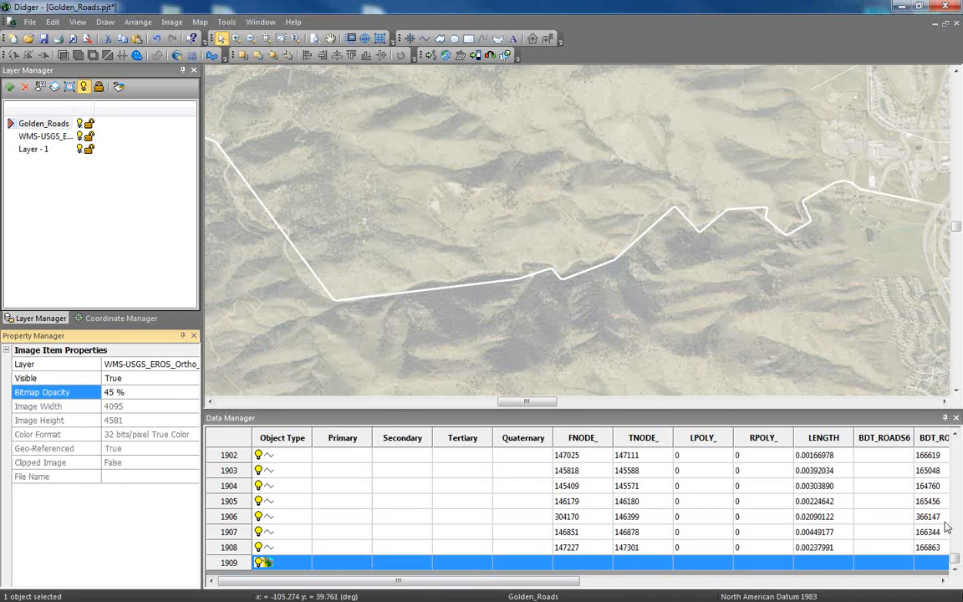
Reshape the canyon road polyline, moving the vertices at its southwest bend onto the road in the image.
click(823, 517)
click(456, 293)
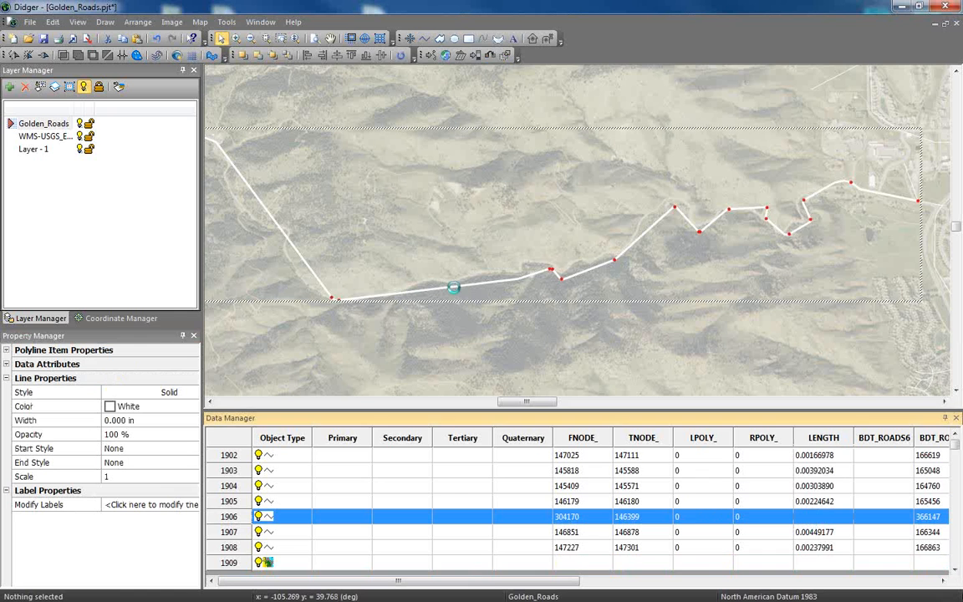
click(105, 22)
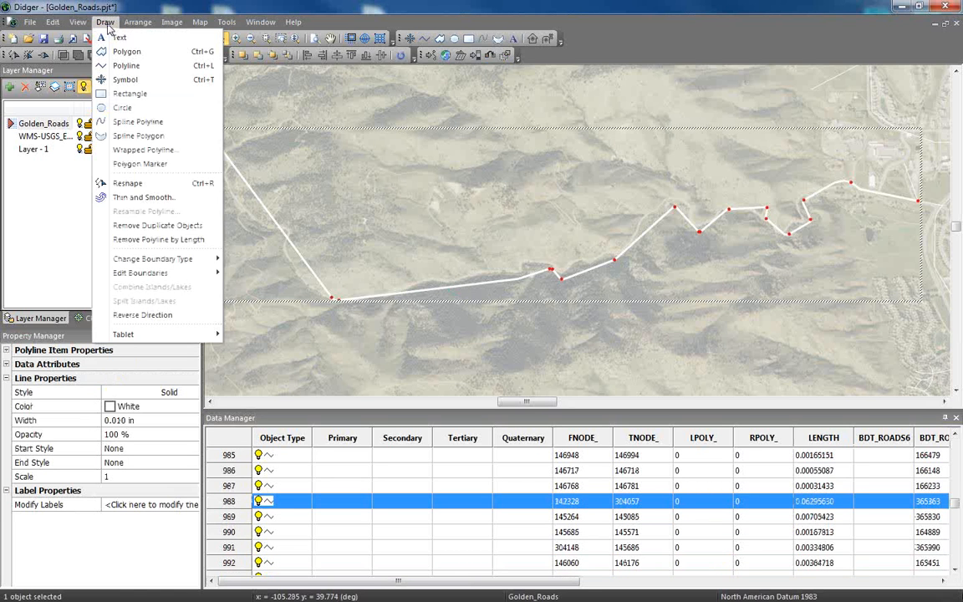
click(115, 169)
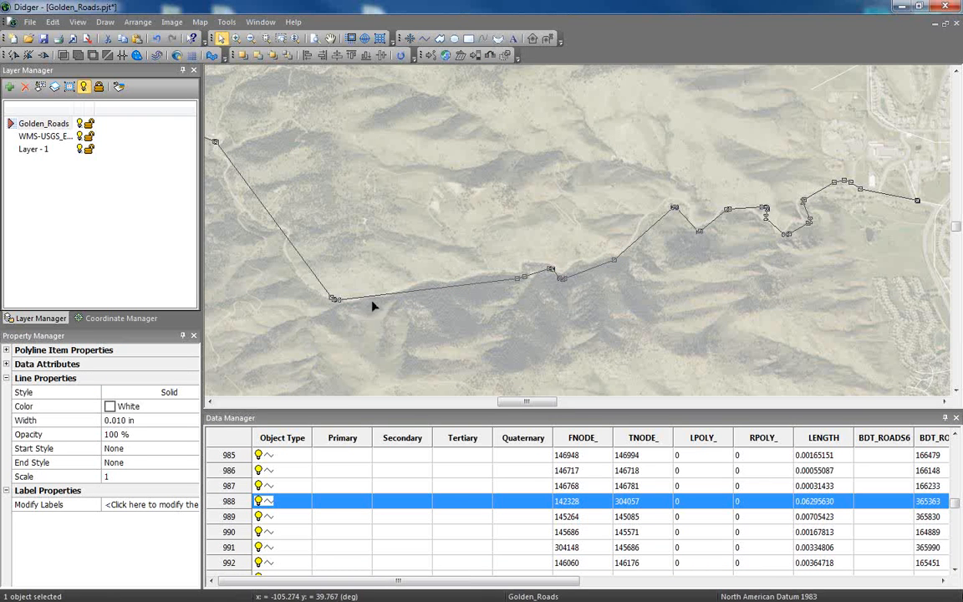
drag(332, 300, 315, 293)
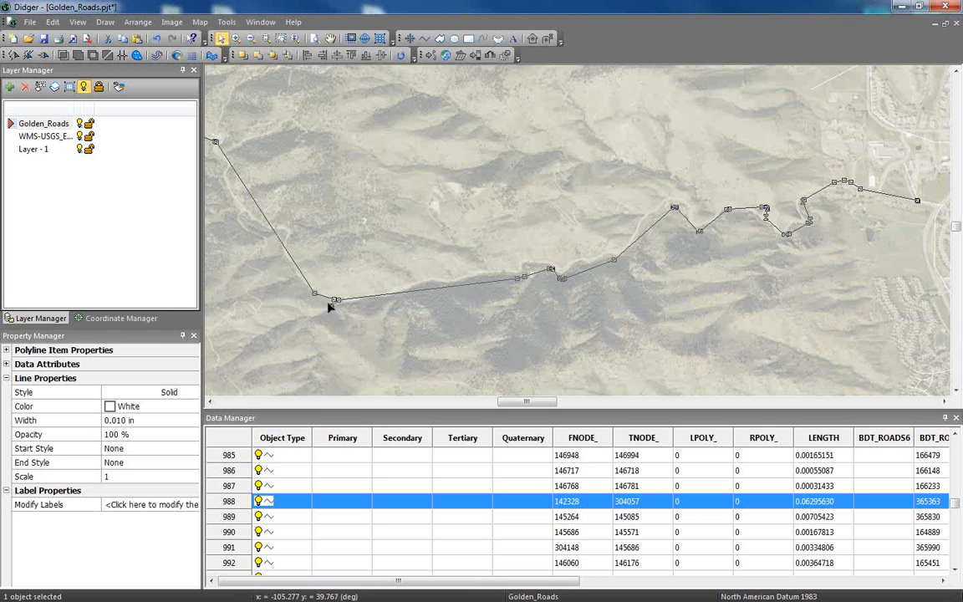
drag(324, 297, 342, 301)
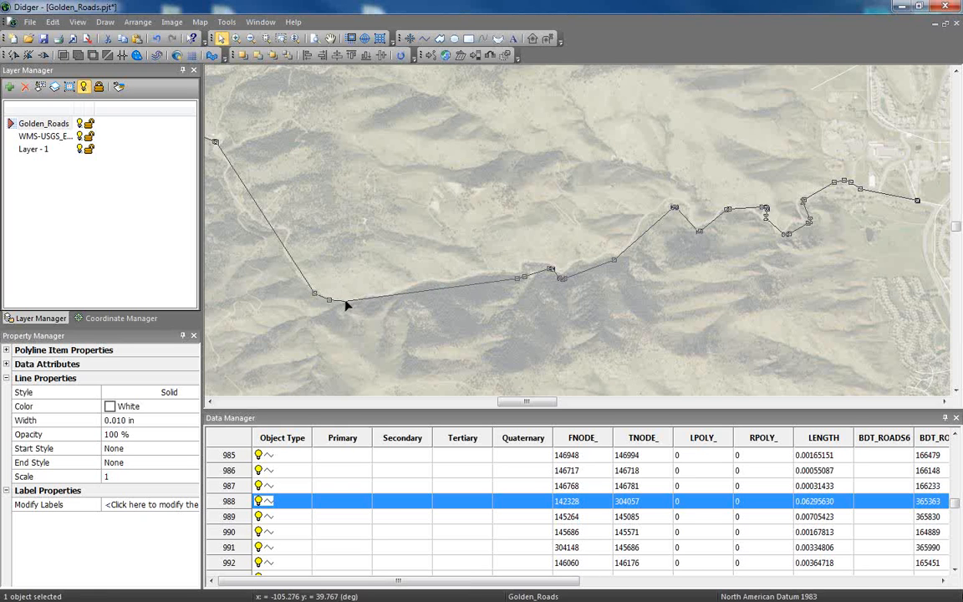
Add vertices along the long straight segment northwest of the bend and move them onto the winding road up to its western end.
ctrl+click(305, 277)
ctrl+click(294, 261)
ctrl+click(285, 248)
ctrl+click(276, 236)
ctrl+click(270, 226)
ctrl+click(261, 213)
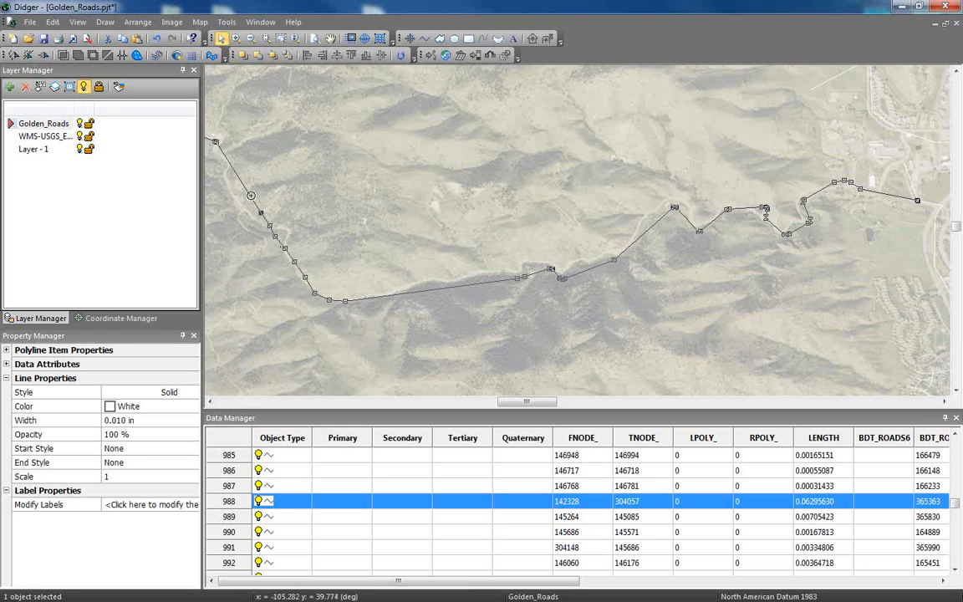
ctrl+click(247, 190)
mouse_move(305, 276)
mouse_down()
mouse_move(288, 237)
mouse_move(284, 249)
mouse_move(288, 228)
mouse_move(253, 217)
mouse_move(230, 192)
mouse_up()
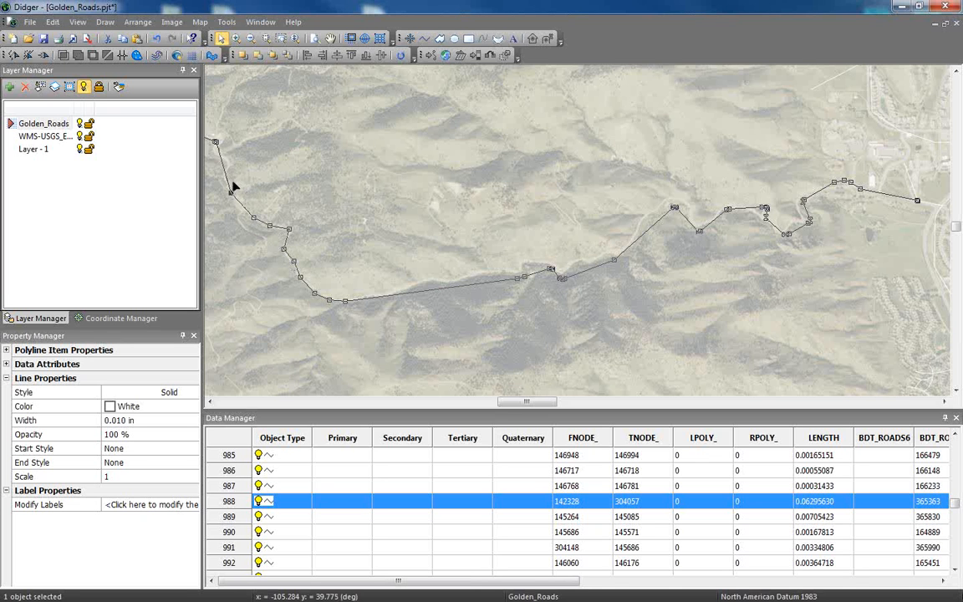
ctrl+click(222, 164)
drag(227, 177, 214, 152)
ctrl+click(222, 157)
Add vertices along the first half of the straight segment east of the bend and move them onto the road.
ctrl+click(403, 294)
drag(403, 293, 389, 293)
ctrl+click(371, 297)
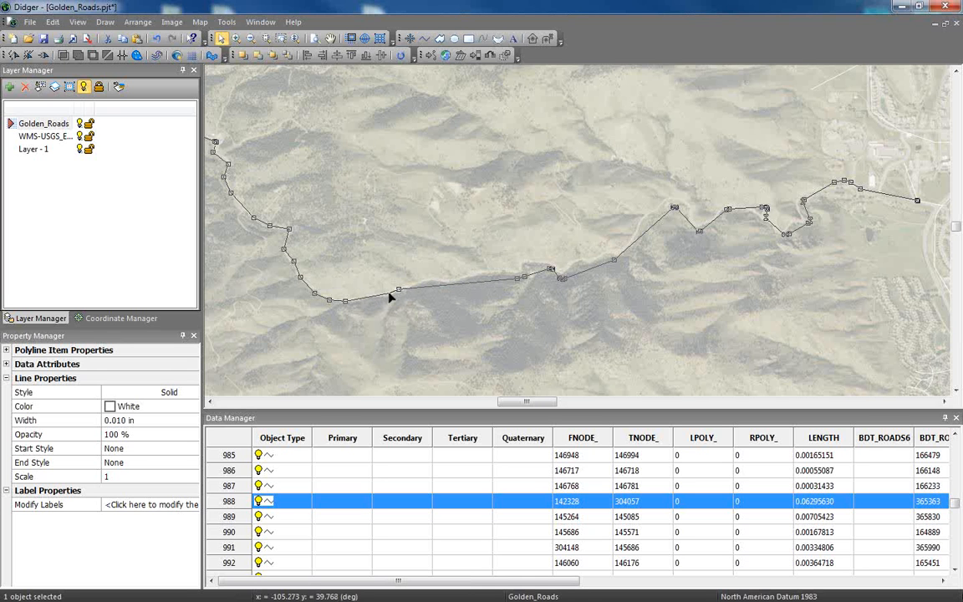
ctrl+click(423, 289)
ctrl+click(446, 288)
ctrl+click(457, 286)
drag(424, 290, 461, 275)
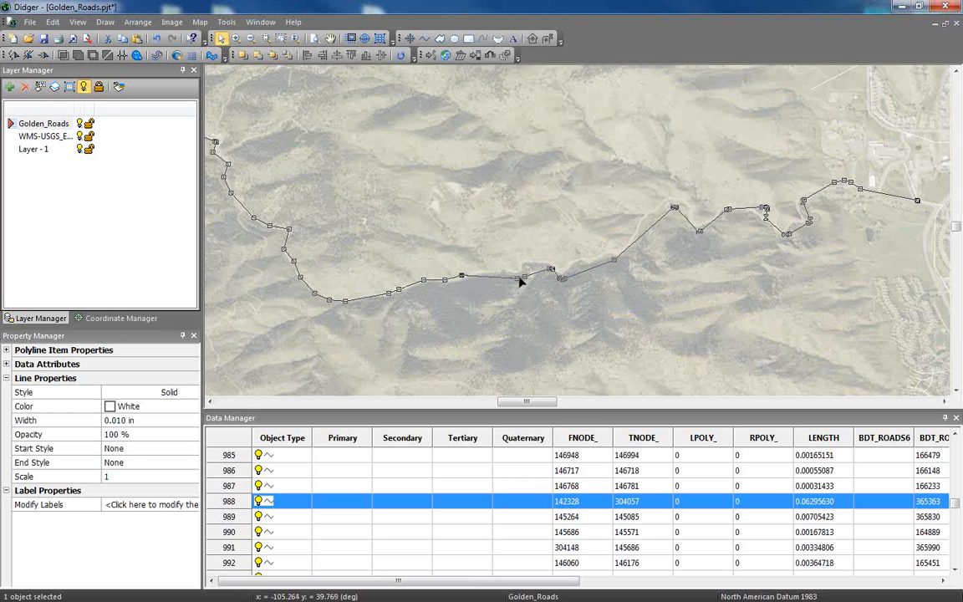
Move and add vertices along the road's middle section so the line follows the small curves in the image.
mouse_move(519, 277)
mouse_down()
mouse_move(491, 271)
mouse_move(532, 270)
mouse_move(519, 262)
mouse_up()
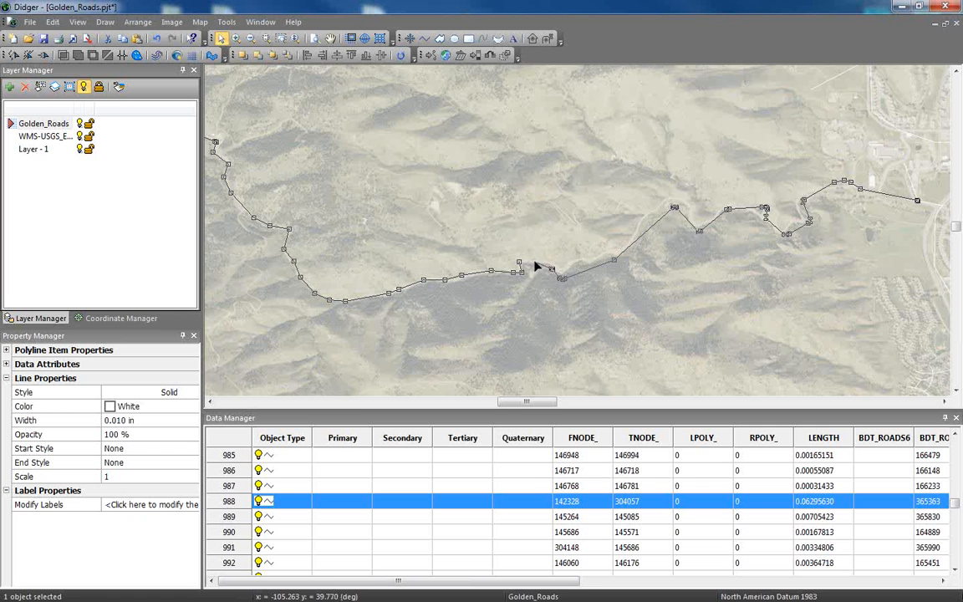
drag(537, 266, 535, 261)
mouse_move(563, 278)
mouse_down()
mouse_move(580, 260)
mouse_move(562, 271)
mouse_up()
drag(615, 260, 591, 262)
ctrl+click(626, 245)
ctrl+click(639, 235)
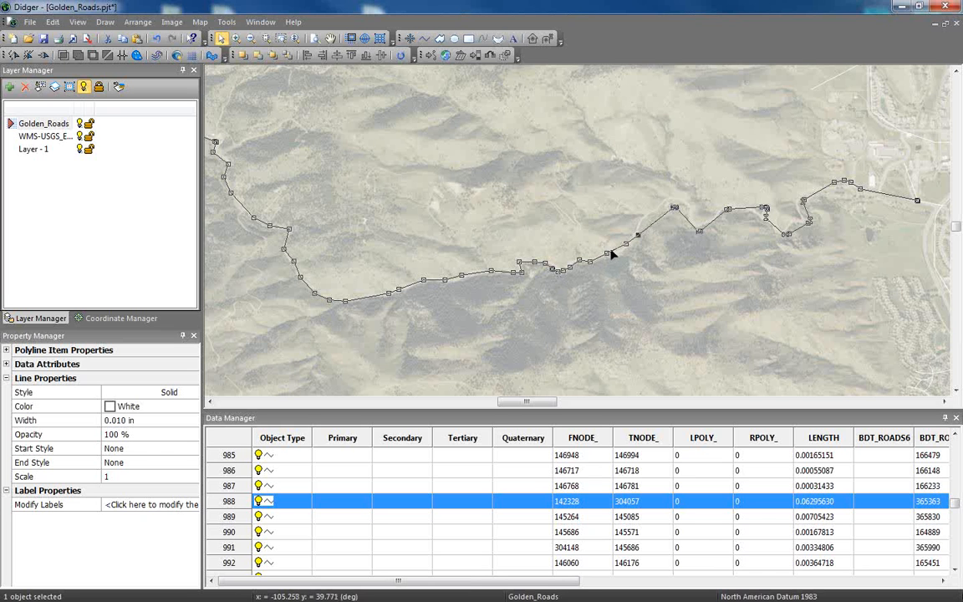
ctrl+click(613, 257)
mouse_move(626, 244)
mouse_down()
mouse_move(635, 230)
mouse_move(614, 250)
mouse_up()
Fit the vertices around the northern hairpin and the dip just east of it to the imaged road.
ctrl+click(646, 212)
drag(672, 207, 662, 201)
mouse_move(672, 201)
mouse_down()
mouse_move(690, 205)
mouse_move(699, 235)
mouse_move(693, 225)
mouse_move(715, 218)
mouse_up()
ctrl+click(693, 219)
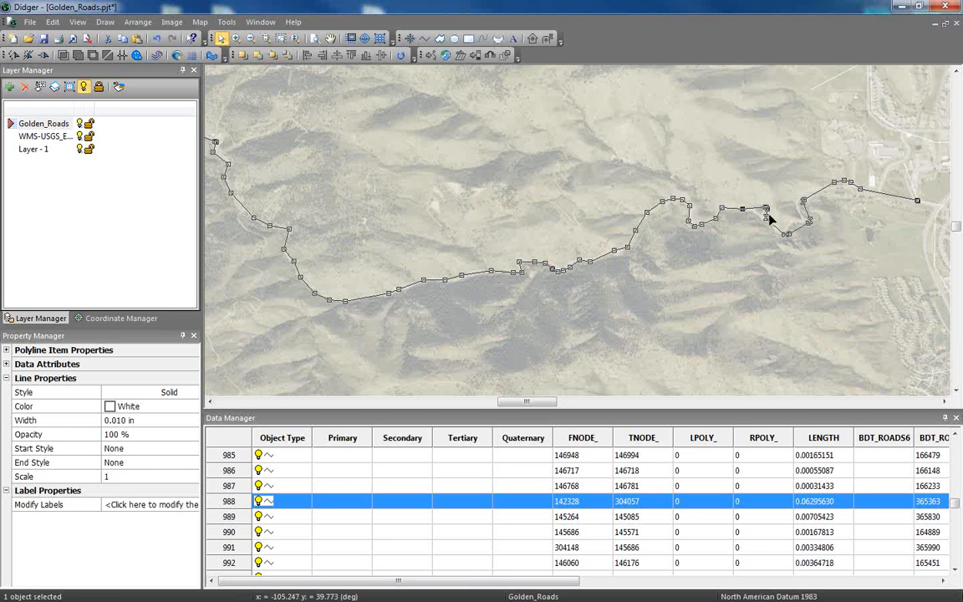
Align the vertices of the easternmost curves up to the town with the imaged road and finish reshaping.
drag(767, 215, 784, 229)
click(807, 222)
drag(809, 222, 801, 219)
click(807, 216)
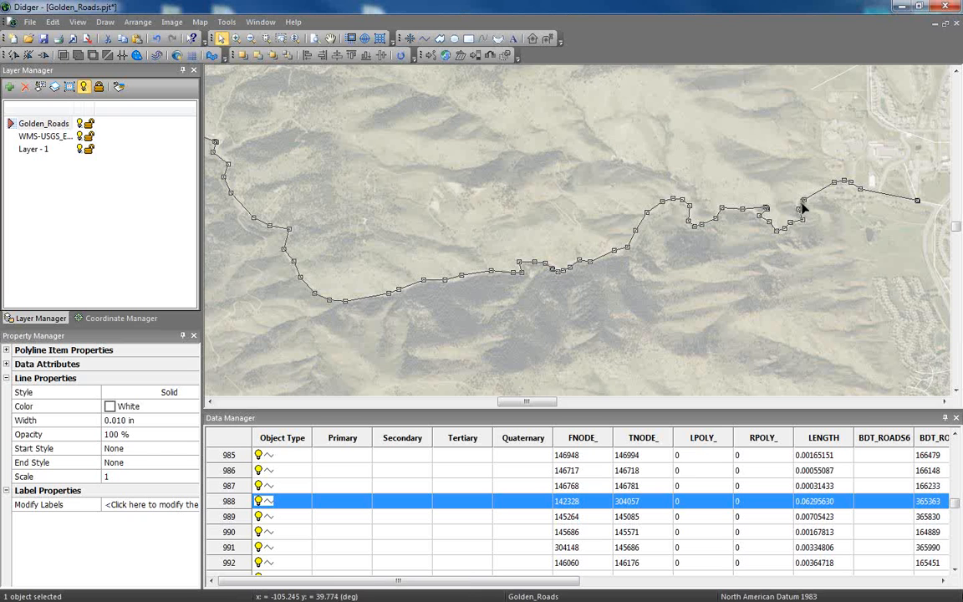
drag(803, 200, 853, 188)
key(Escape)
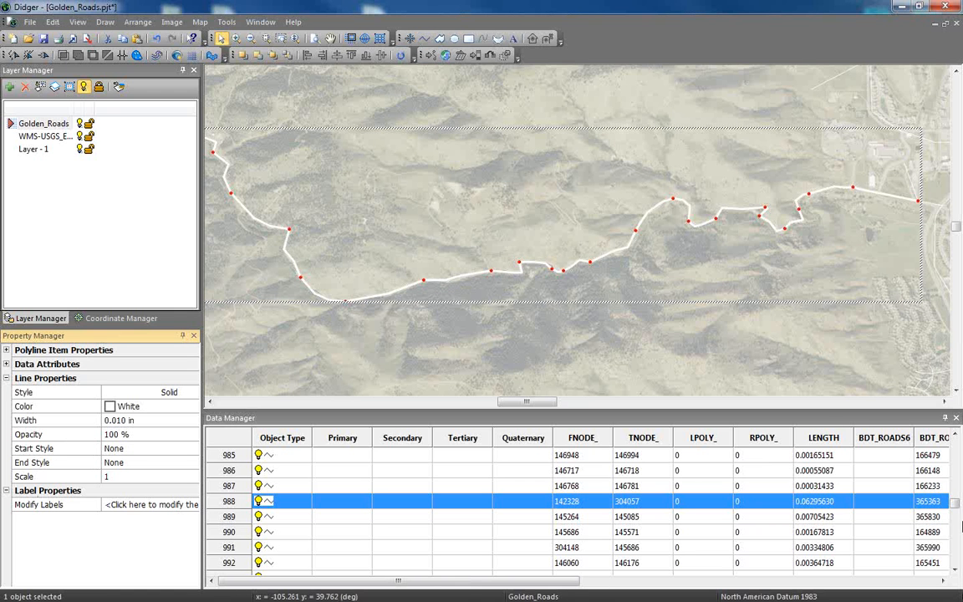
Set the bitmap opacity of the aerial image in data table row 1909 to 100 %.
drag(958, 502, 958, 562)
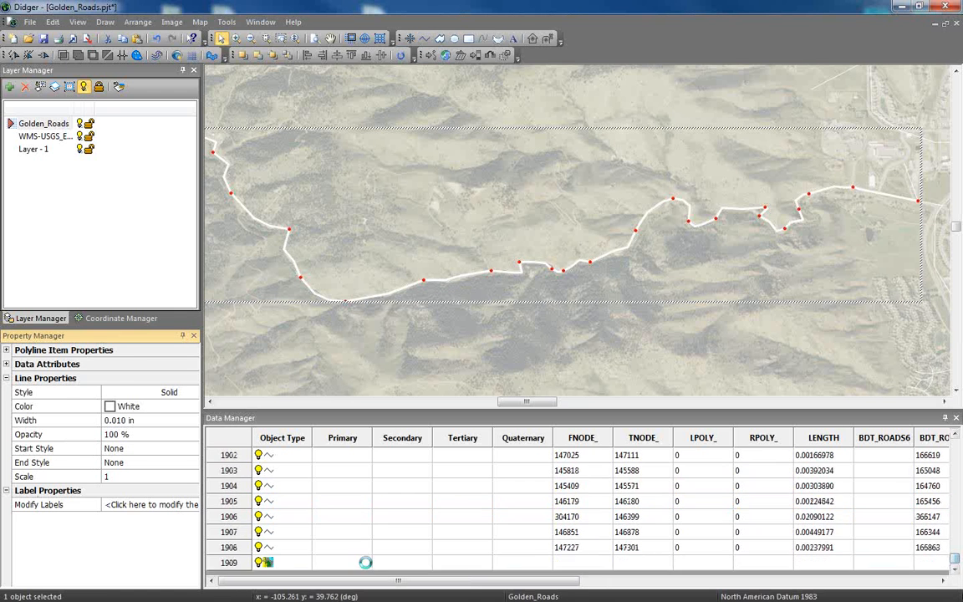
click(351, 562)
click(143, 392)
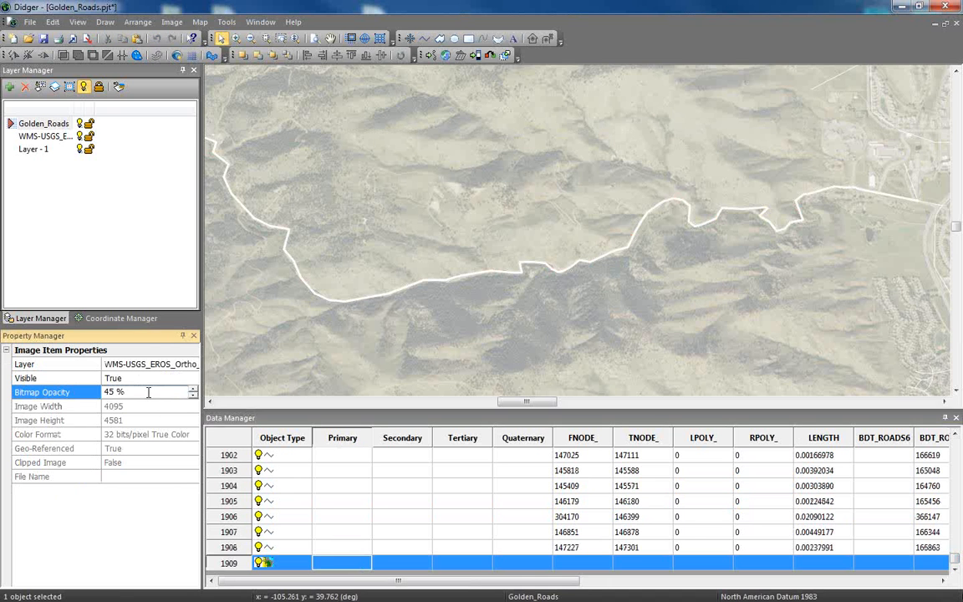
double_click(146, 392)
text(100)
key(Return)
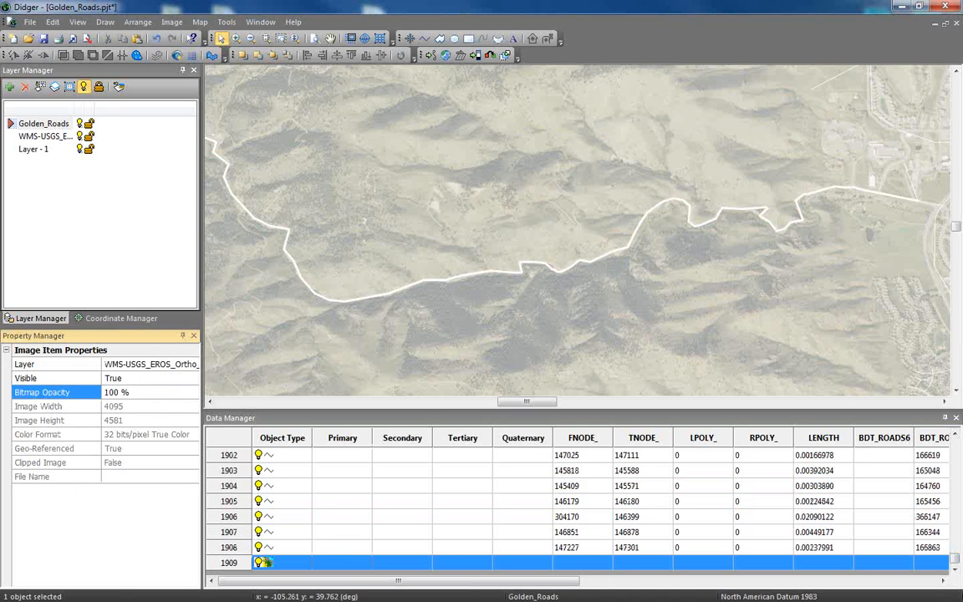
Draw a new polyline from the reshaped road's western end, tracing the imaged road to the aerial image's west edge.
middle_click(324, 271)
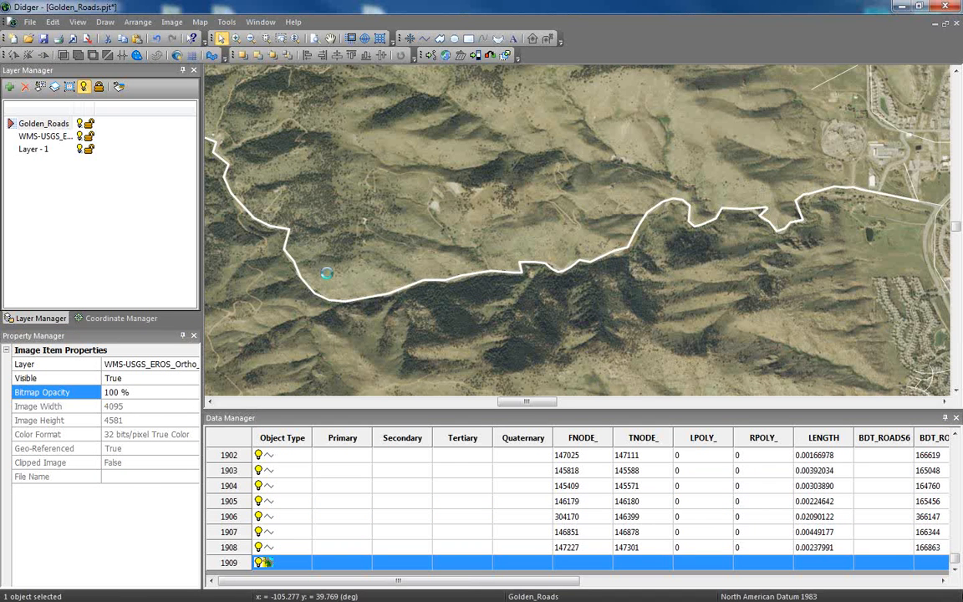
drag(367, 293, 511, 324)
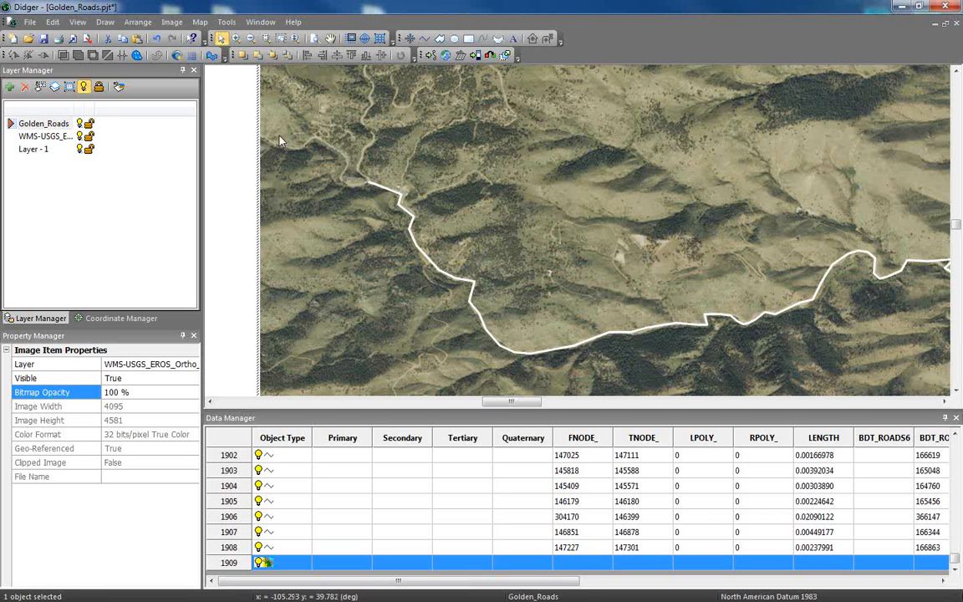
click(105, 22)
click(115, 62)
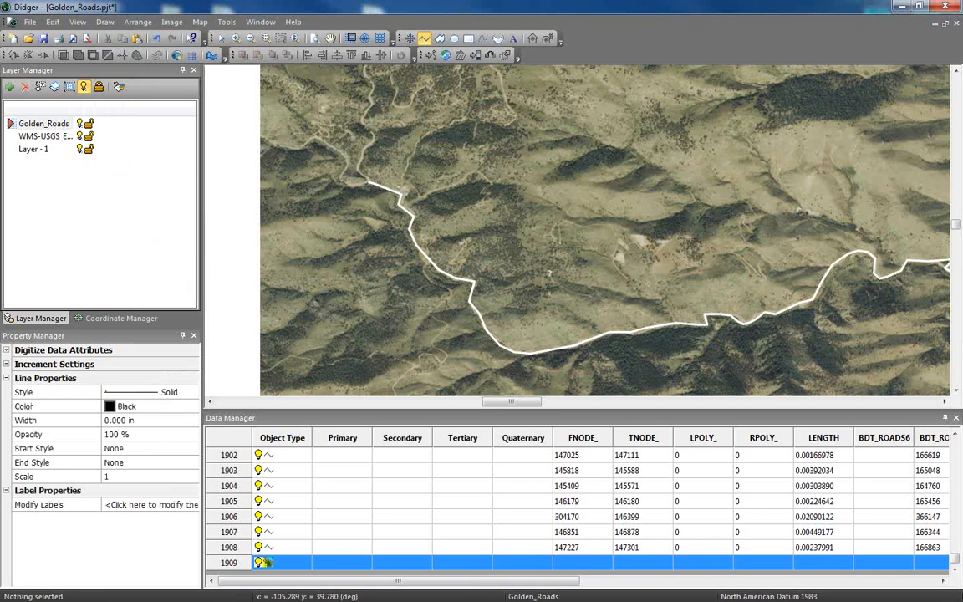
click(368, 183)
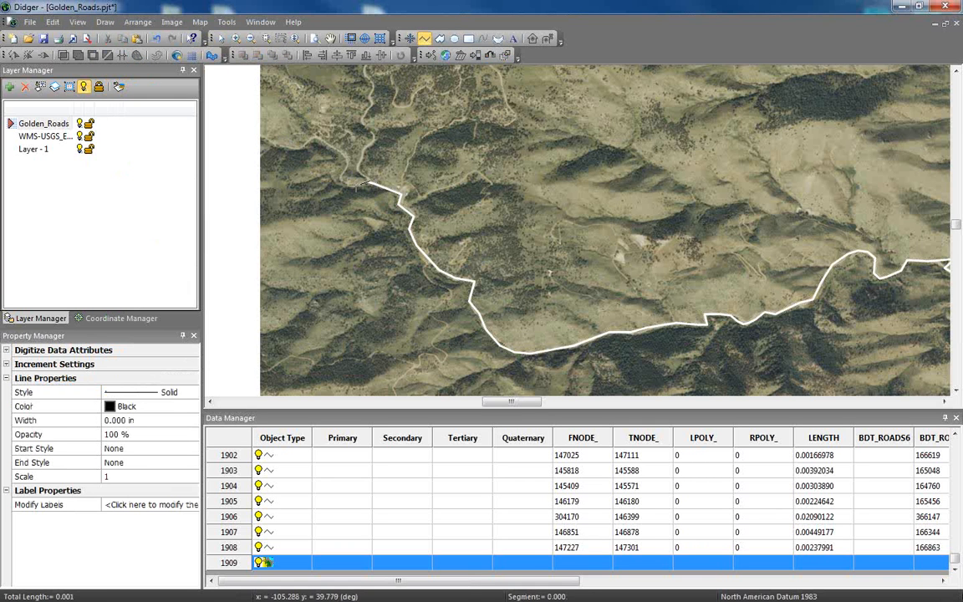
click(340, 174)
click(346, 163)
click(346, 152)
click(314, 136)
click(298, 147)
click(285, 148)
click(269, 143)
key(Return)
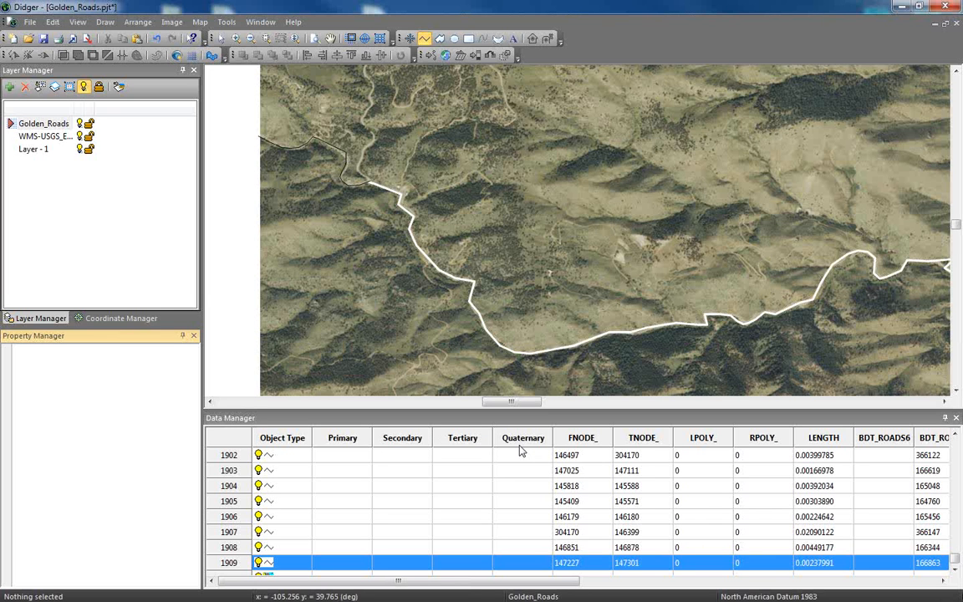
Remove the Primary, Secondary, Tertiary and Quaternary fields from the project's data attributes.
click(200, 23)
mouse_move(250, 127)
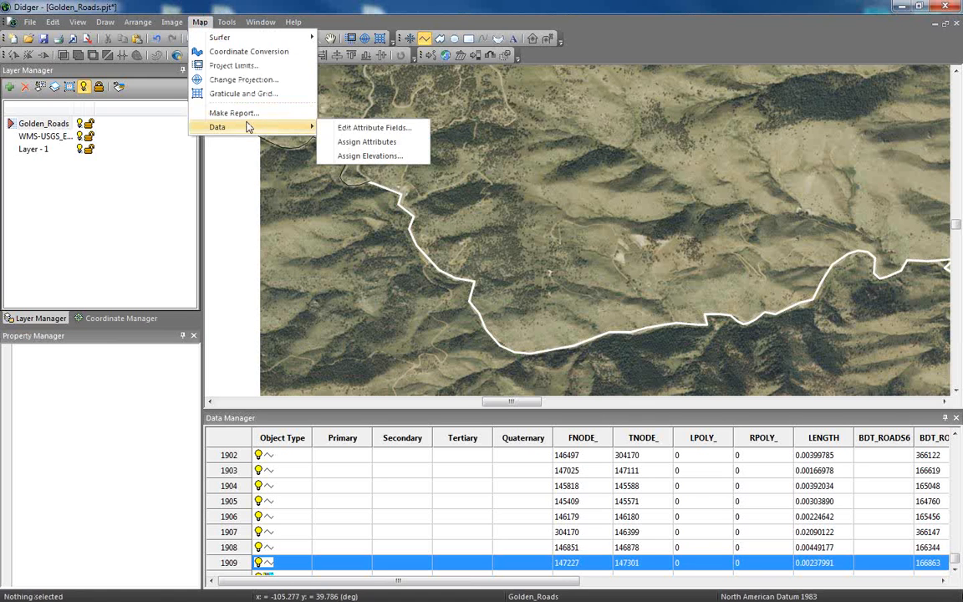
click(403, 132)
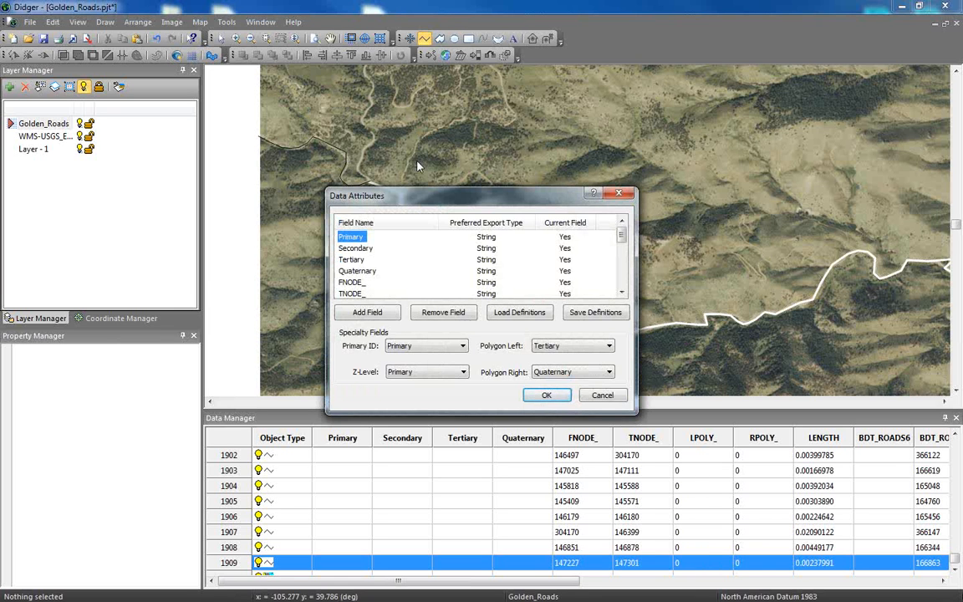
click(355, 249)
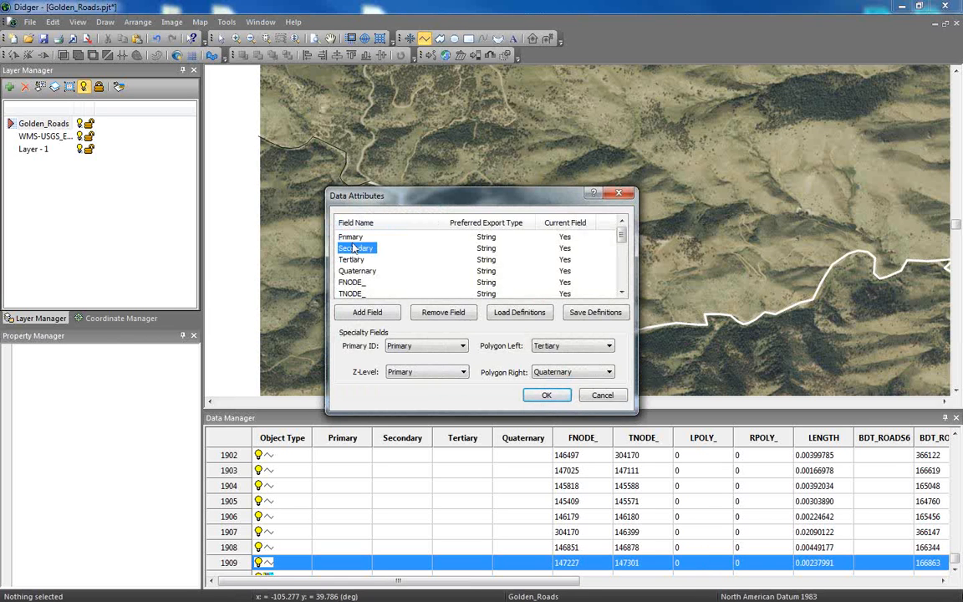
click(351, 237)
click(444, 312)
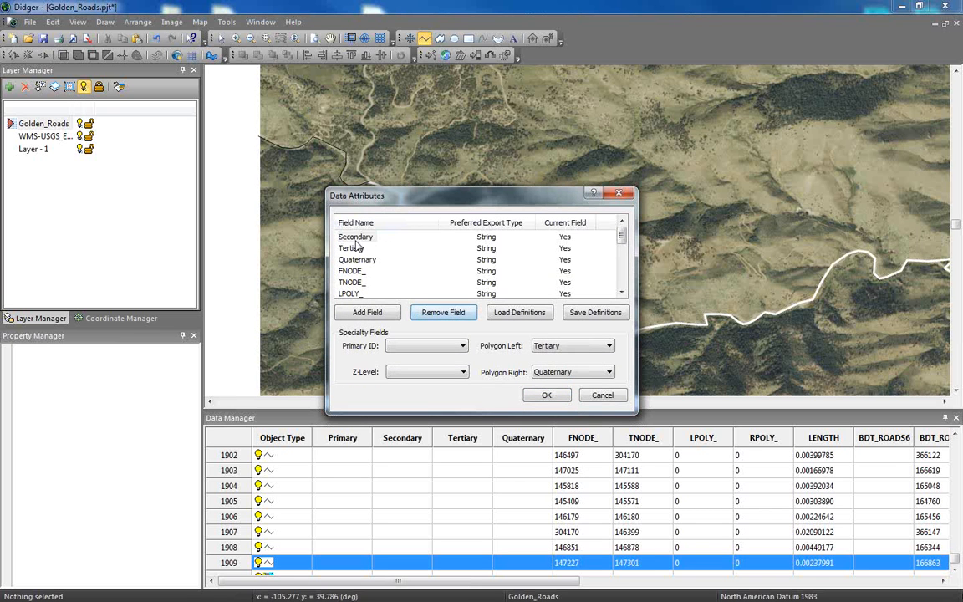
click(351, 238)
click(445, 313)
click(351, 238)
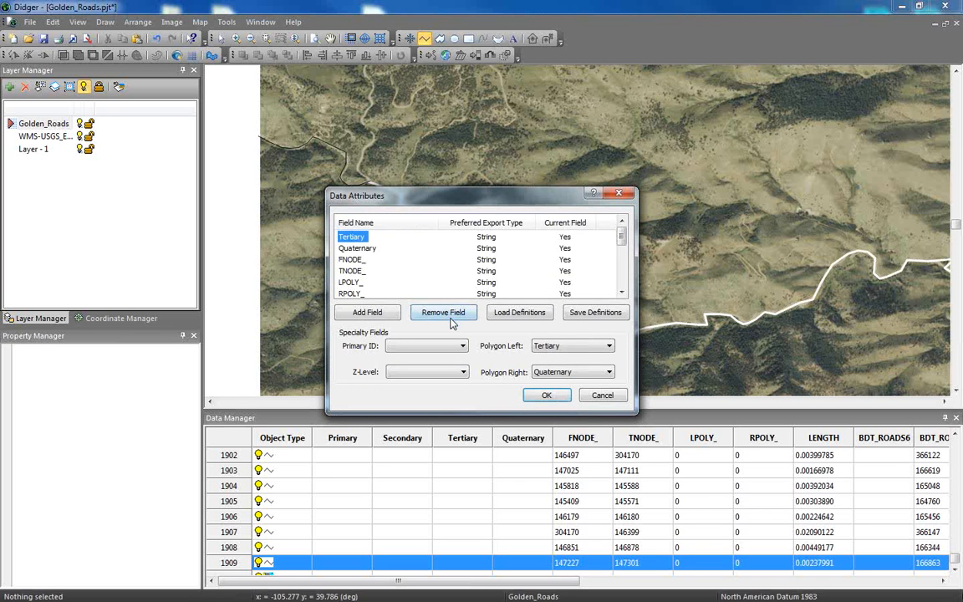
click(444, 313)
click(368, 238)
click(450, 314)
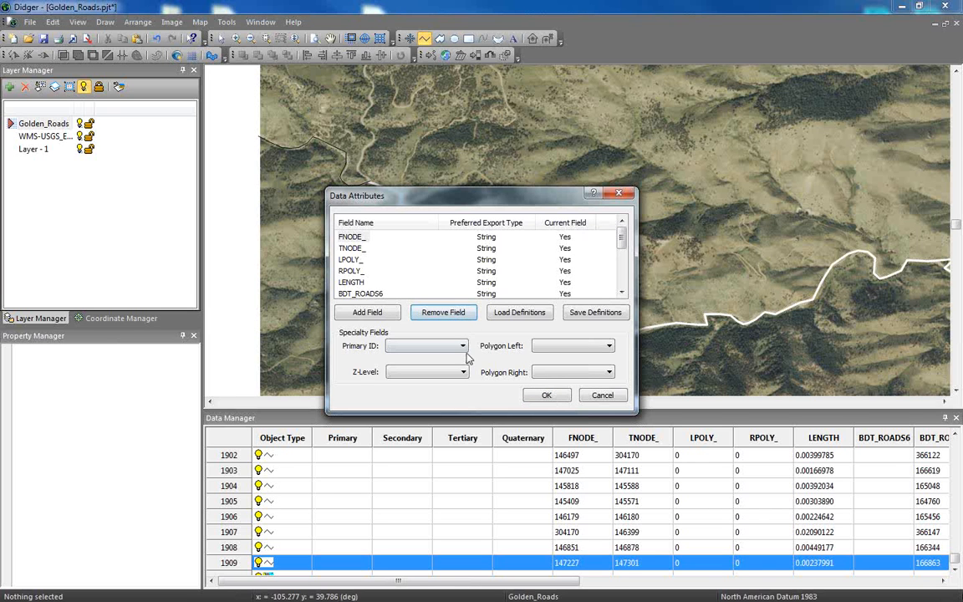
Assign FNODE_ as the Primary ID specialty field and apply the attribute changes.
click(463, 349)
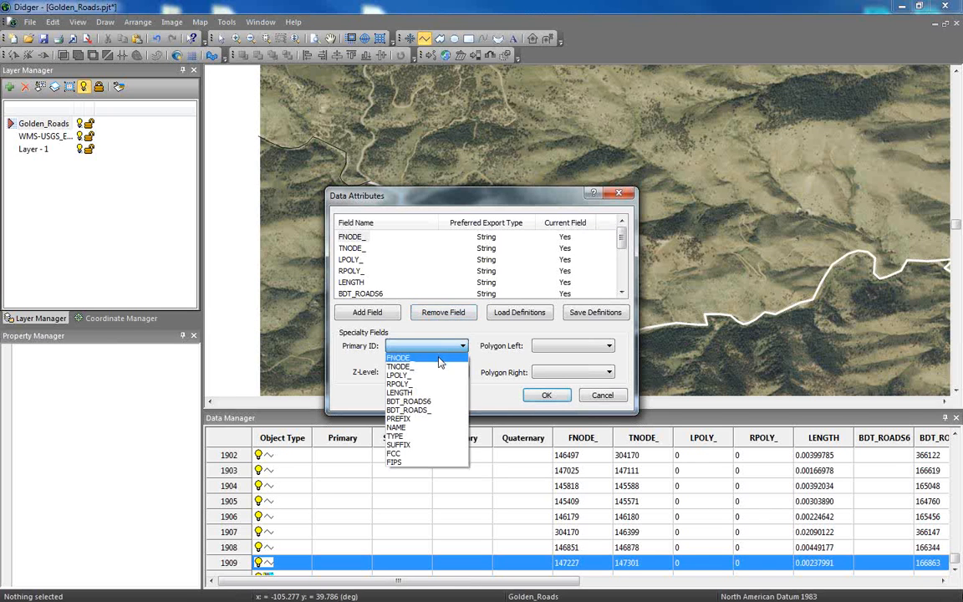
click(445, 360)
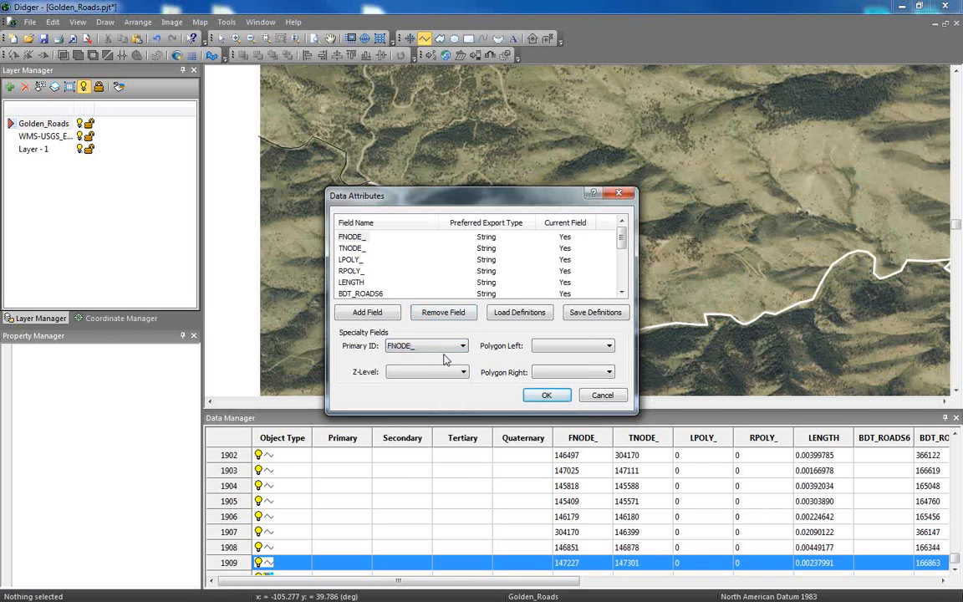
click(548, 396)
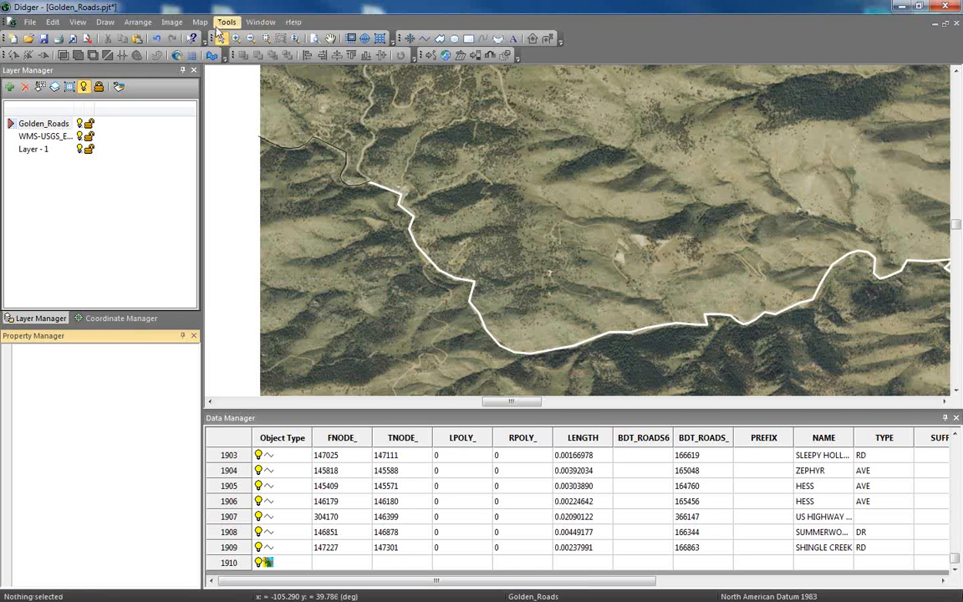
Add one new attribute field with its default name and string type to the project's data attributes.
click(200, 23)
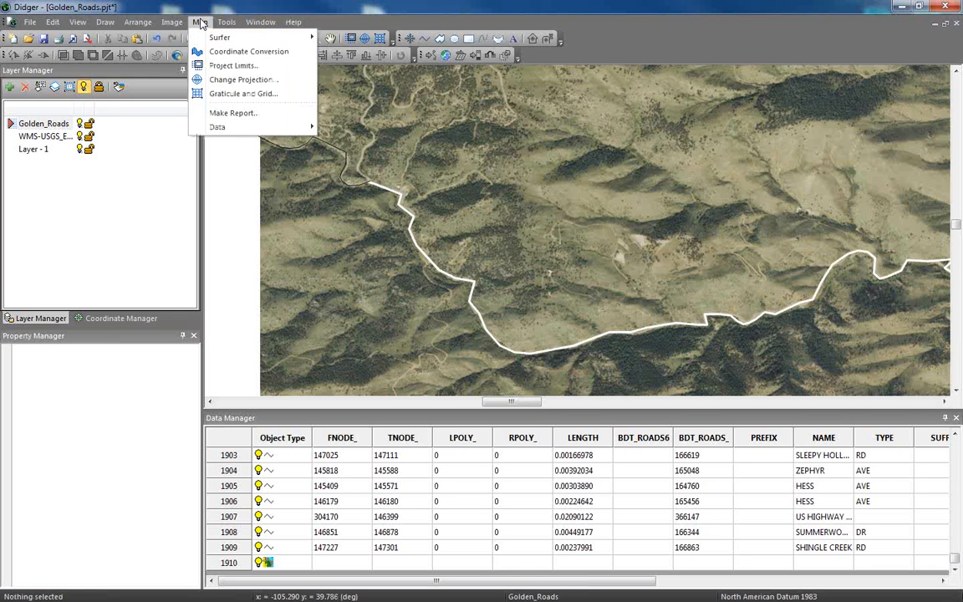
mouse_move(229, 129)
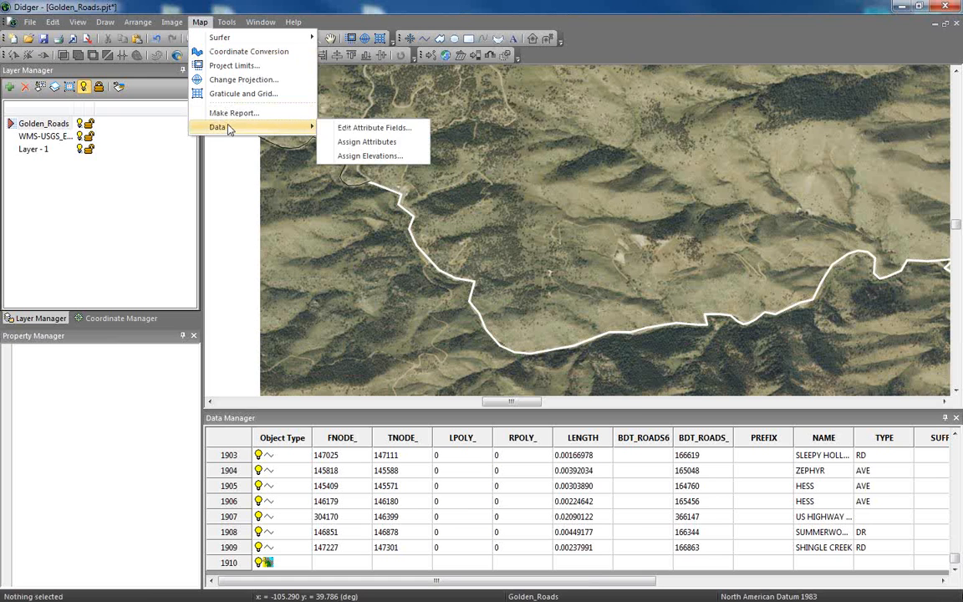
click(376, 128)
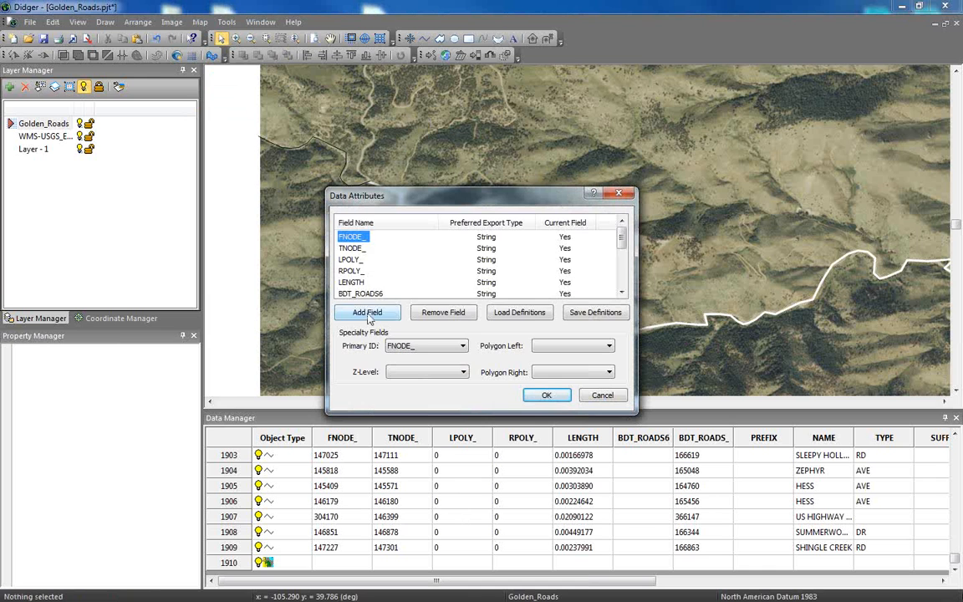
click(368, 316)
double_click(375, 284)
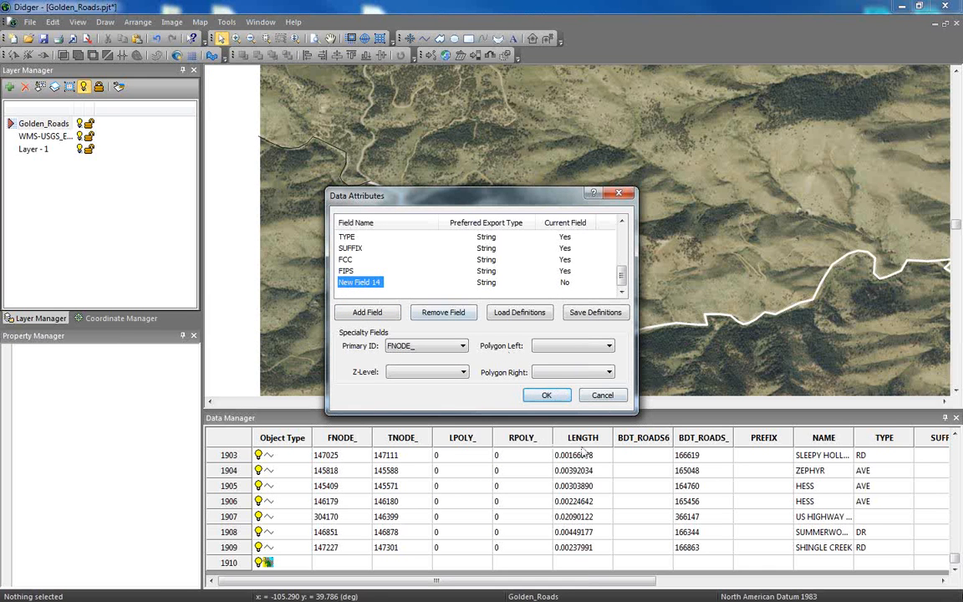
click(549, 396)
Enter "Data QC" in the newly added attribute field of the SLEEPY HOLLOW road in data table row 1903.
drag(499, 586, 722, 585)
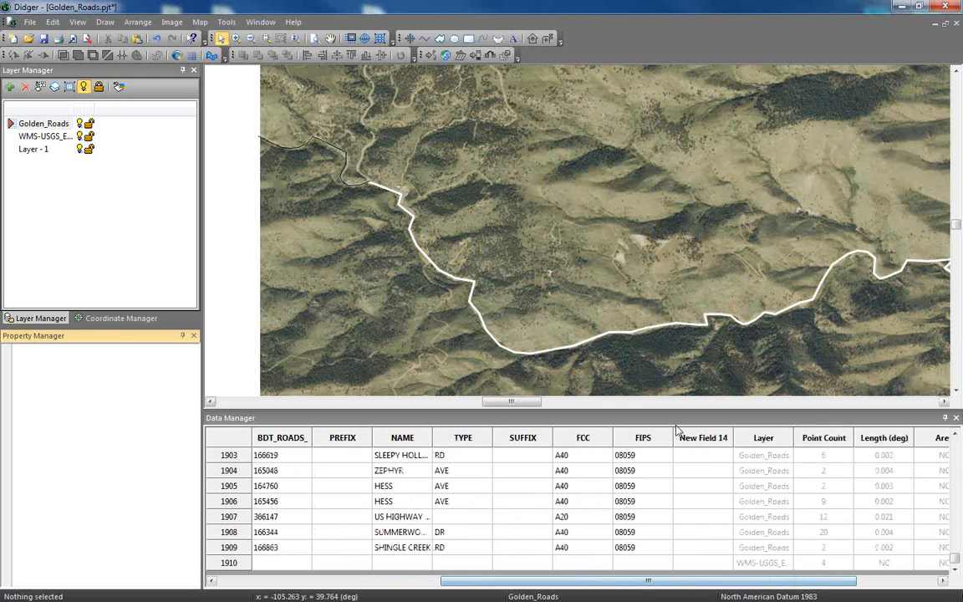
click(700, 439)
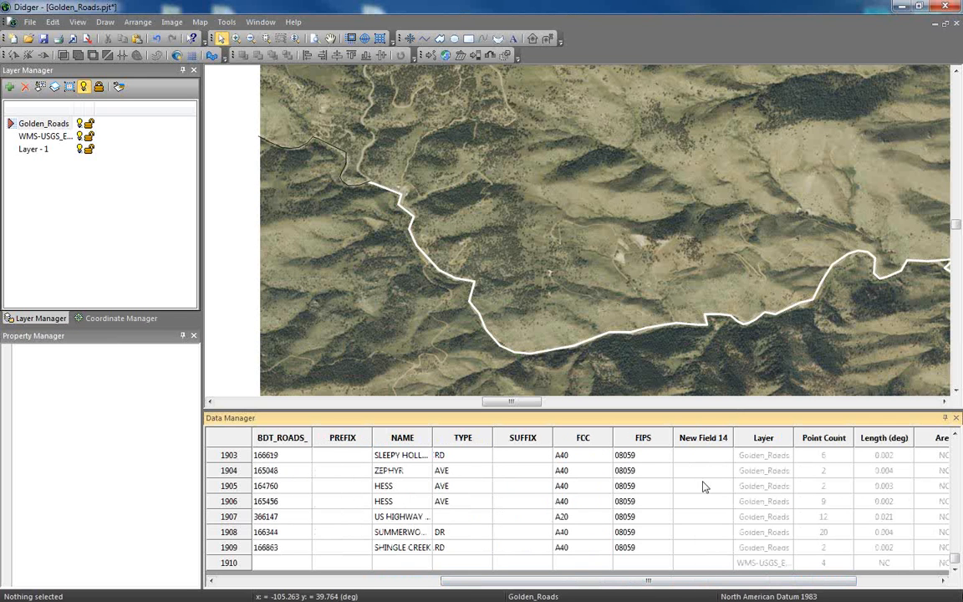
click(704, 455)
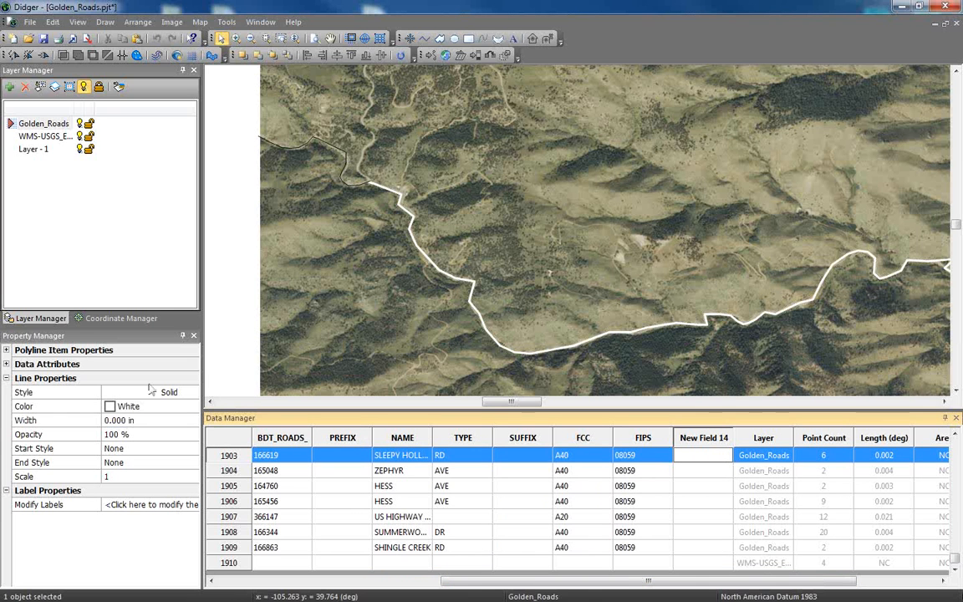
click(6, 365)
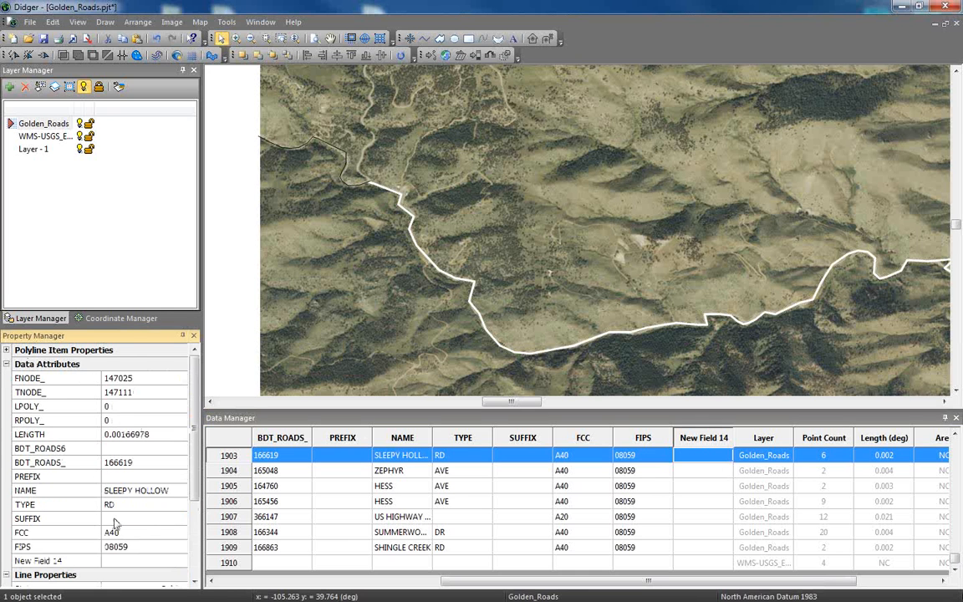
scroll(172, 427, down, 2)
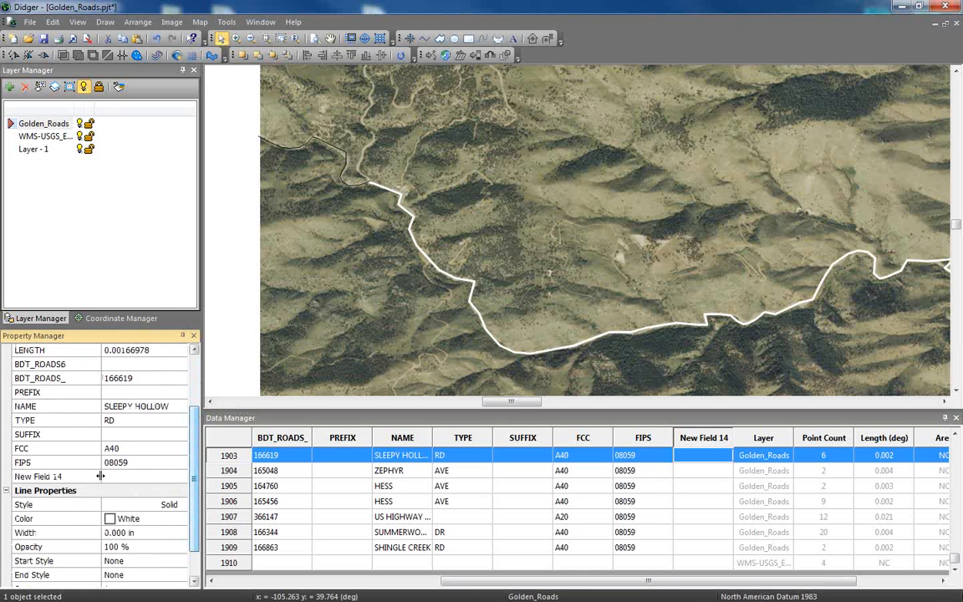
click(142, 476)
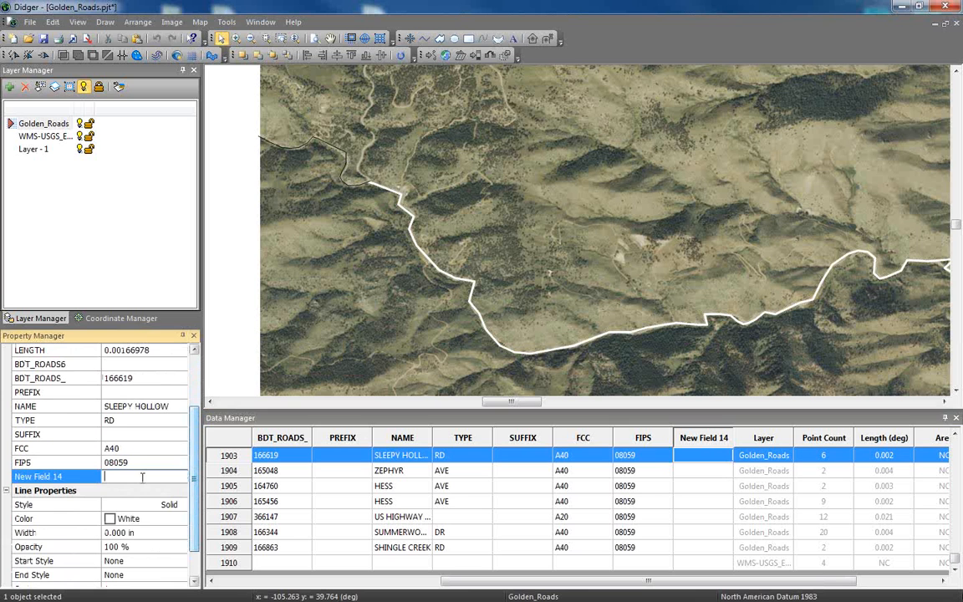
text(Data QC)
key(Return)
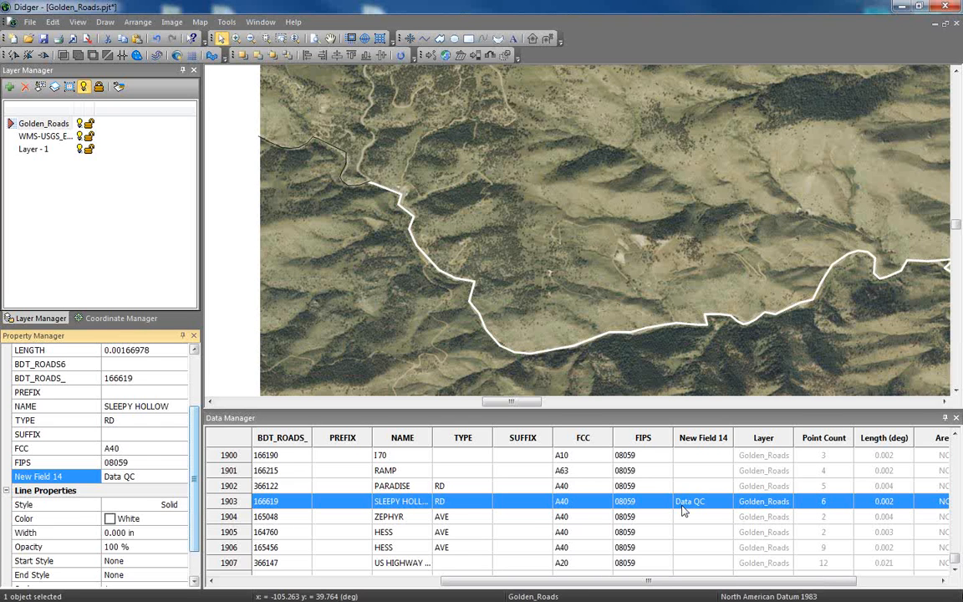
Draw a rectangle on the hills north of the white road and set its fill pattern to None.
click(471, 42)
drag(508, 169, 654, 221)
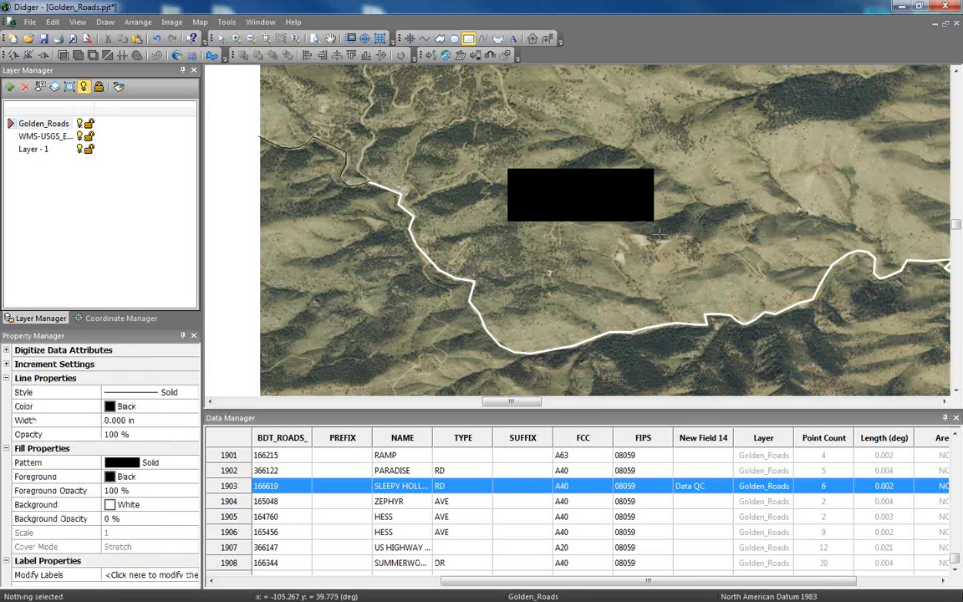
drag(956, 560, 954, 441)
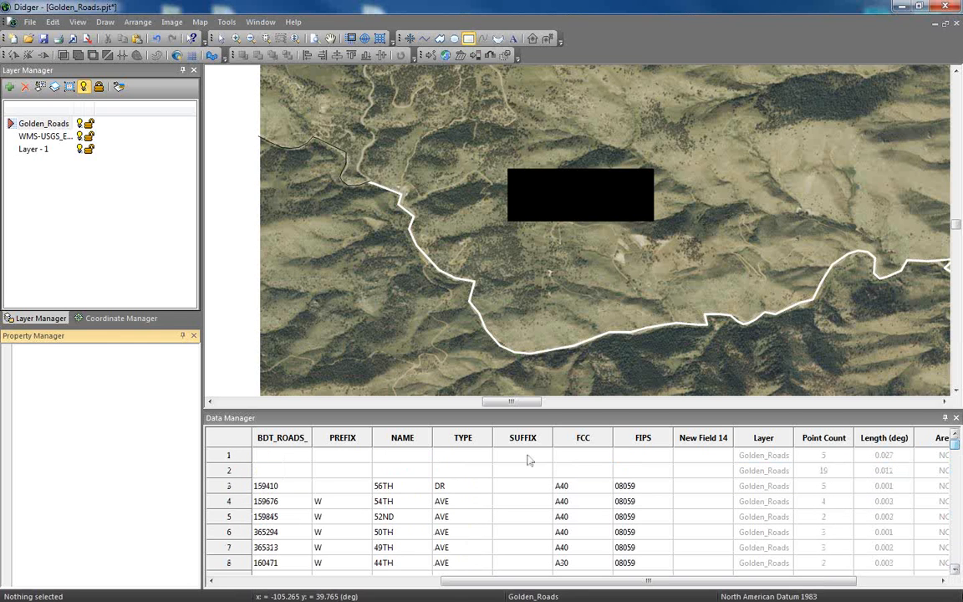
click(306, 454)
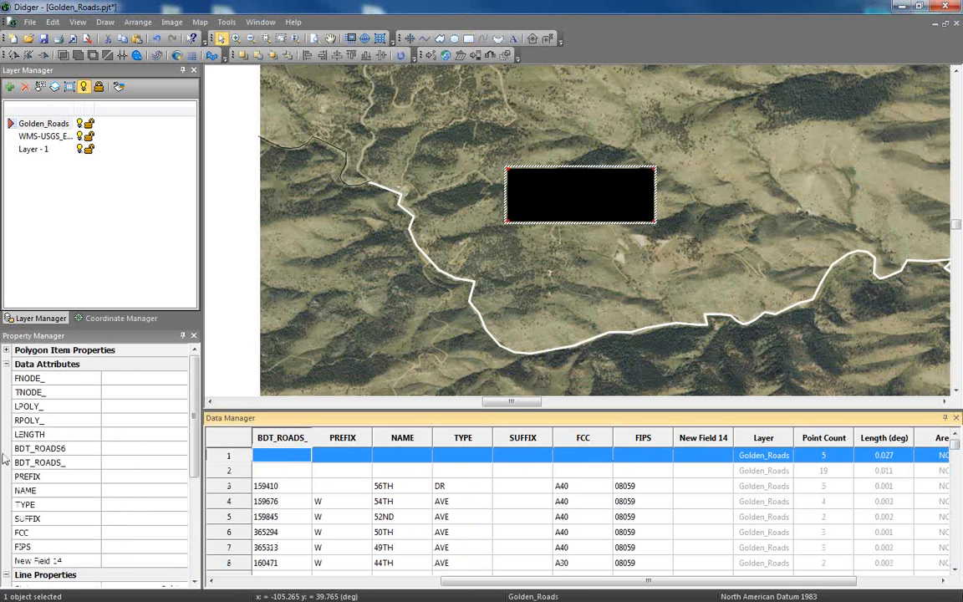
click(6, 364)
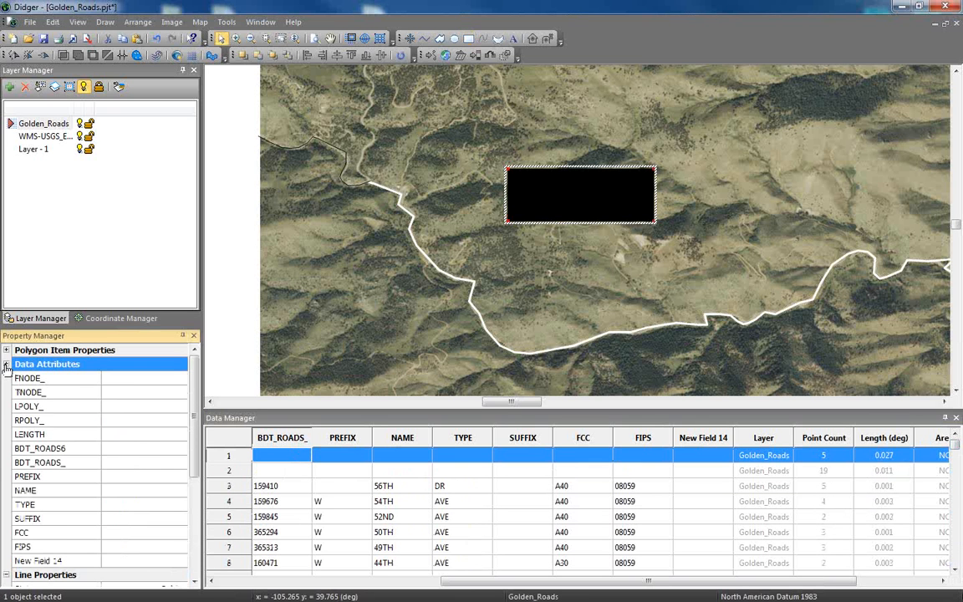
click(6, 365)
click(144, 462)
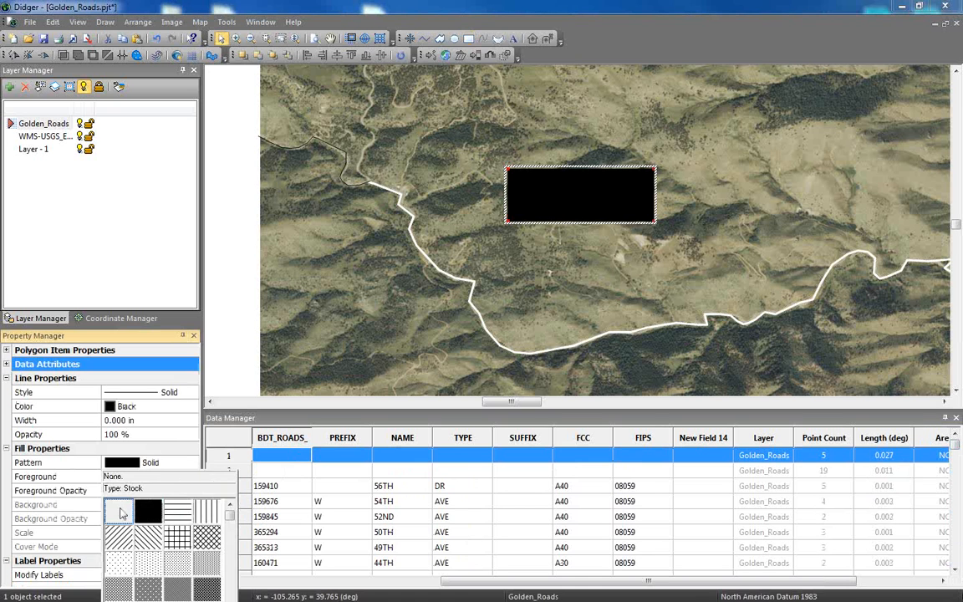
click(121, 512)
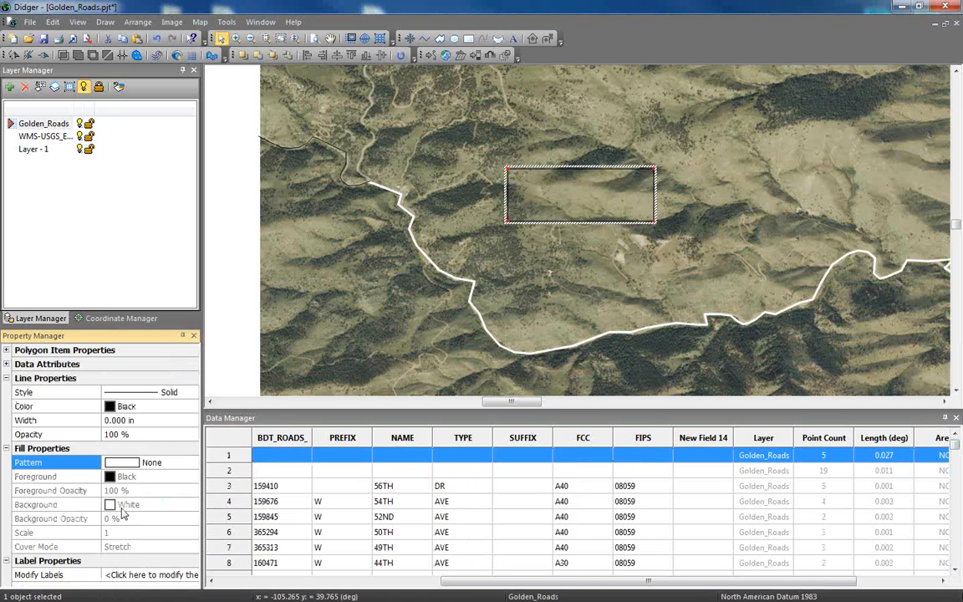
Reshape the rectangle into an irregular four-sided polygon by relocating its corner vertices.
click(100, 25)
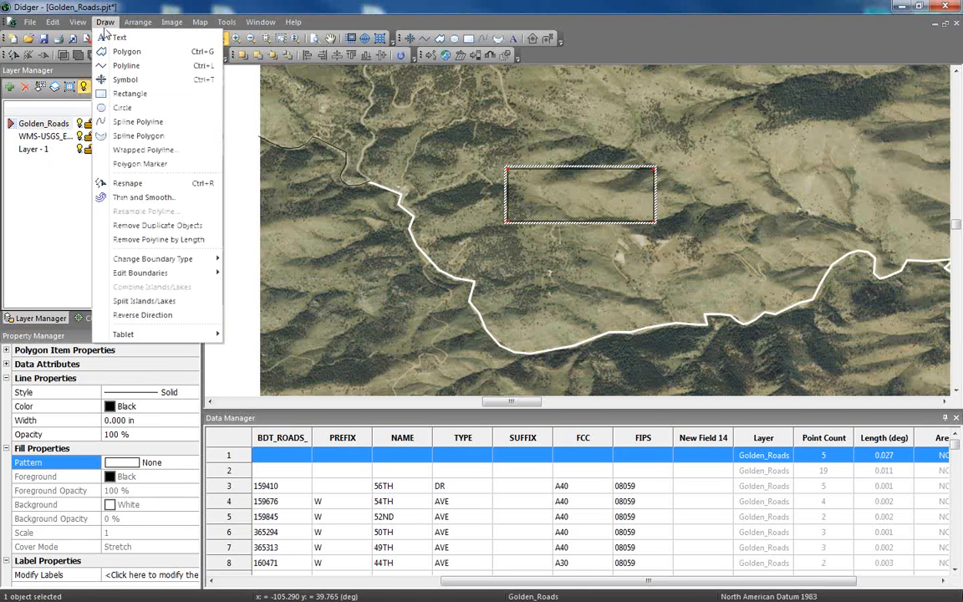
click(121, 187)
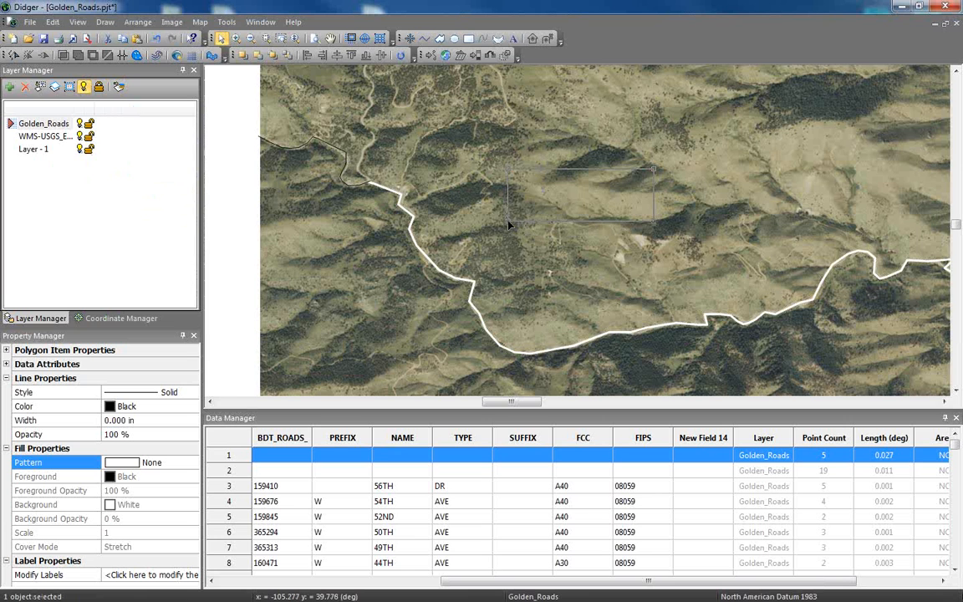
mouse_move(508, 223)
mouse_down()
mouse_move(583, 188)
mouse_move(478, 231)
mouse_move(513, 212)
mouse_up()
drag(507, 167, 586, 114)
drag(654, 223, 626, 269)
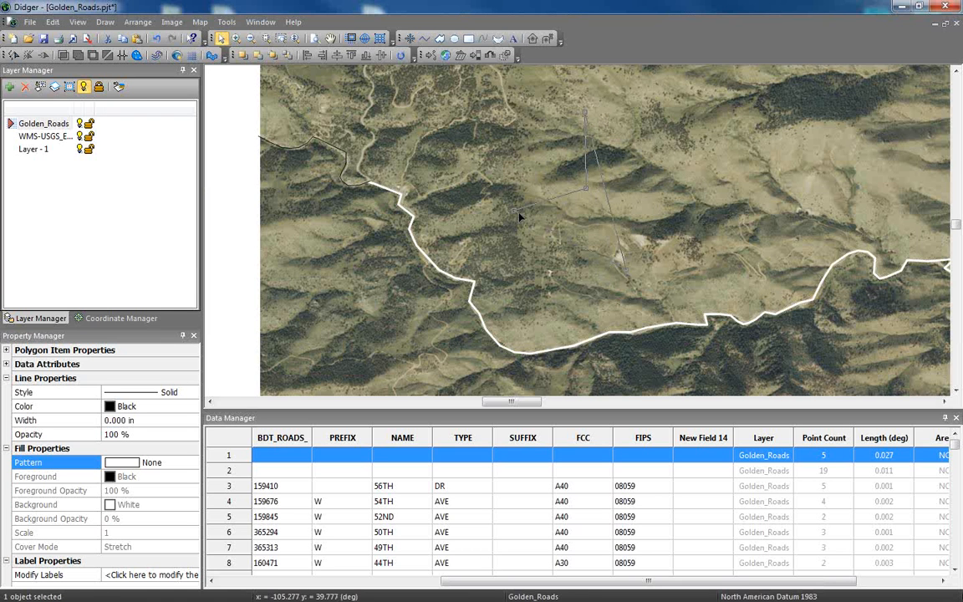
drag(518, 217, 518, 217)
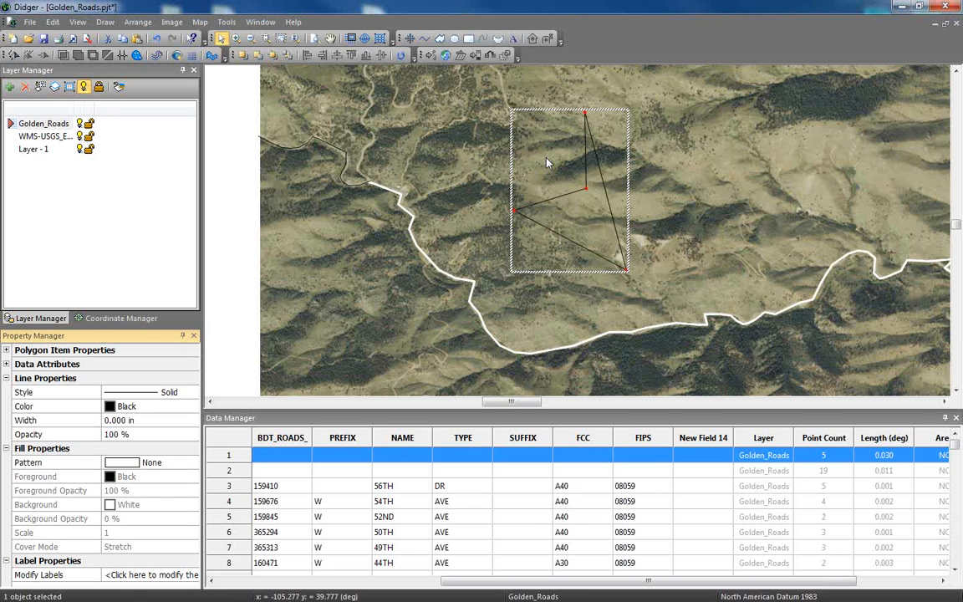
Open the project Thank You.pjt, discarding the unsaved changes to Golden_Roads.pjt.
click(31, 23)
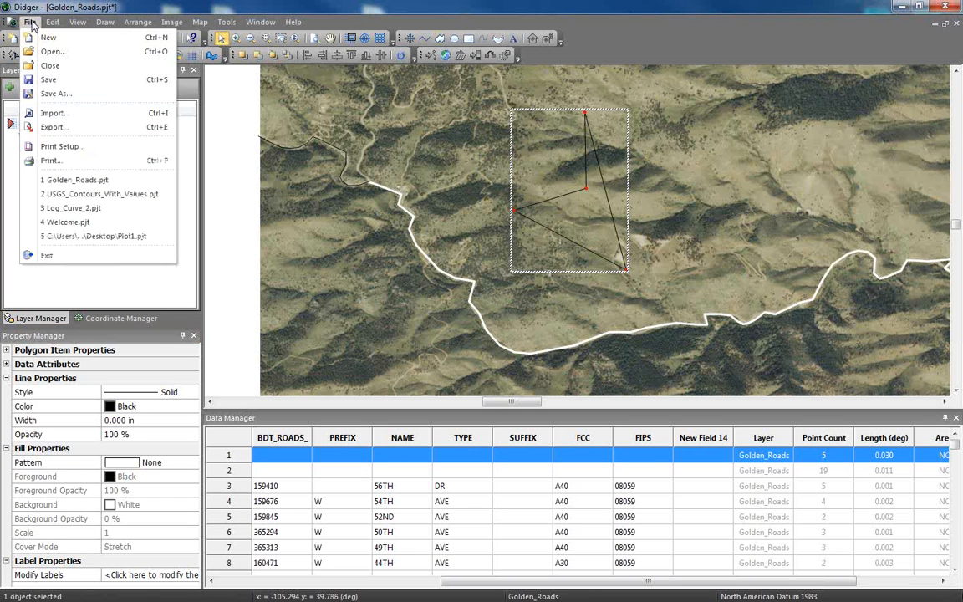
click(47, 51)
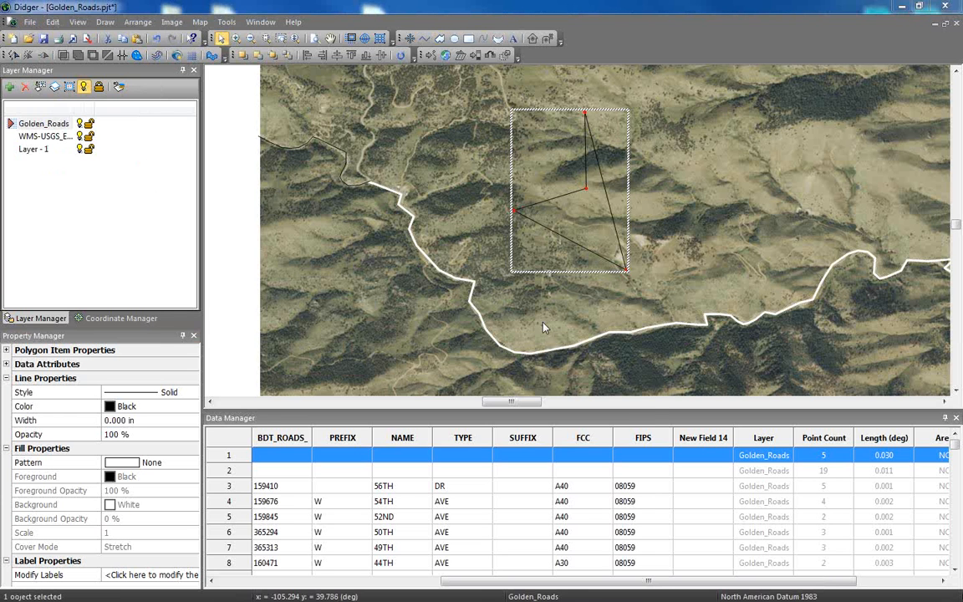
click(377, 237)
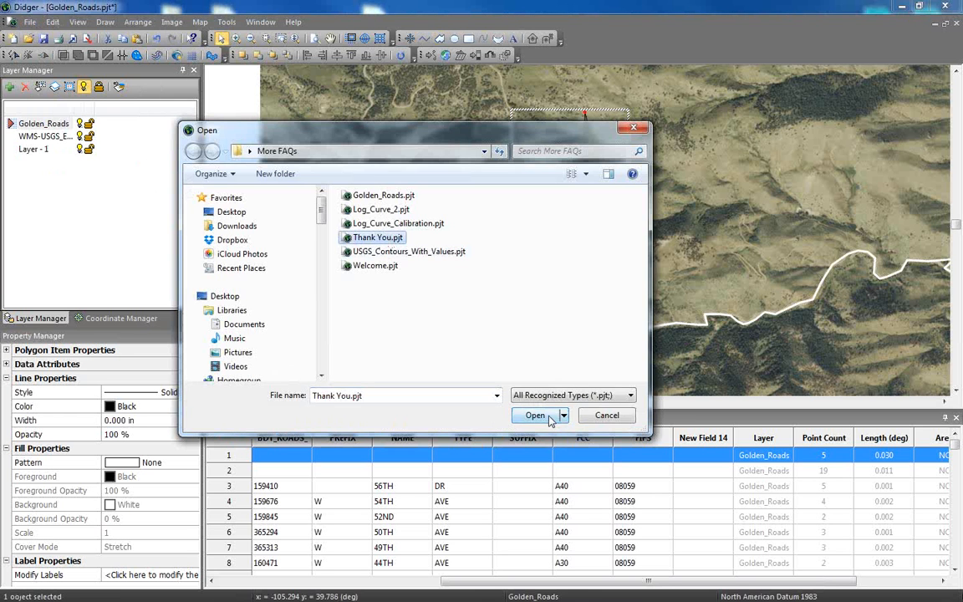
click(539, 415)
click(493, 337)
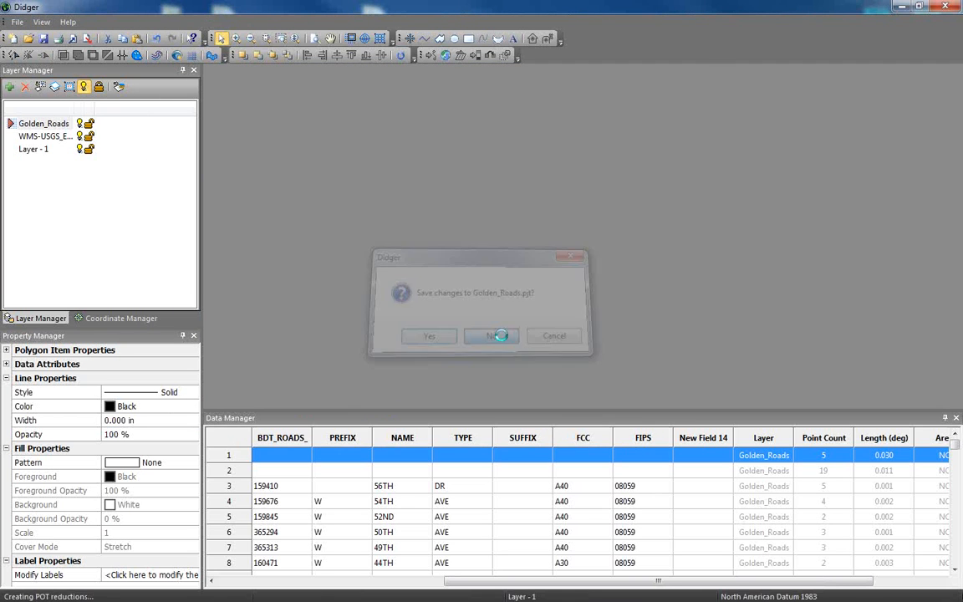